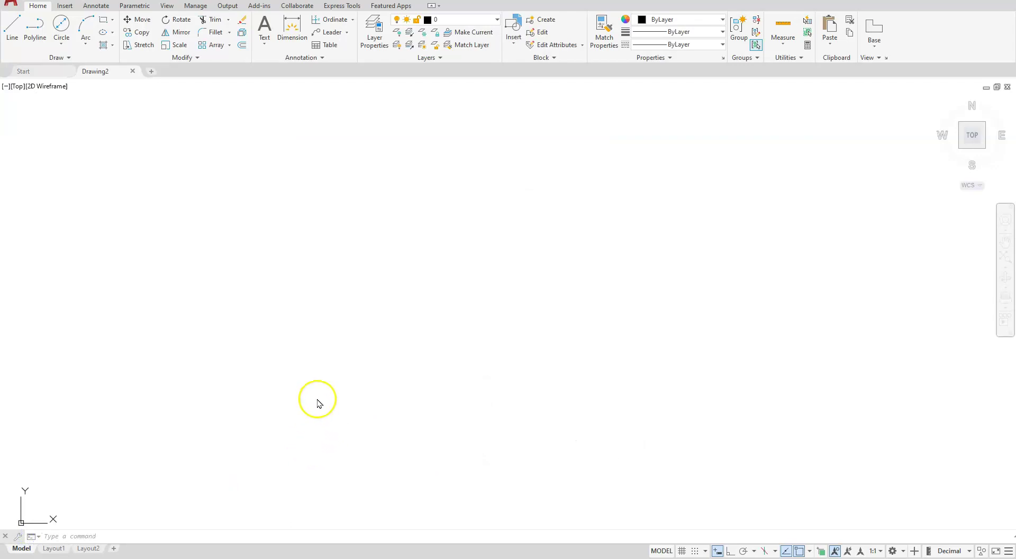
# Draw a rectangle 2.25 wide and .75 high in the empty drawing area.
pyautogui.click(104, 21)
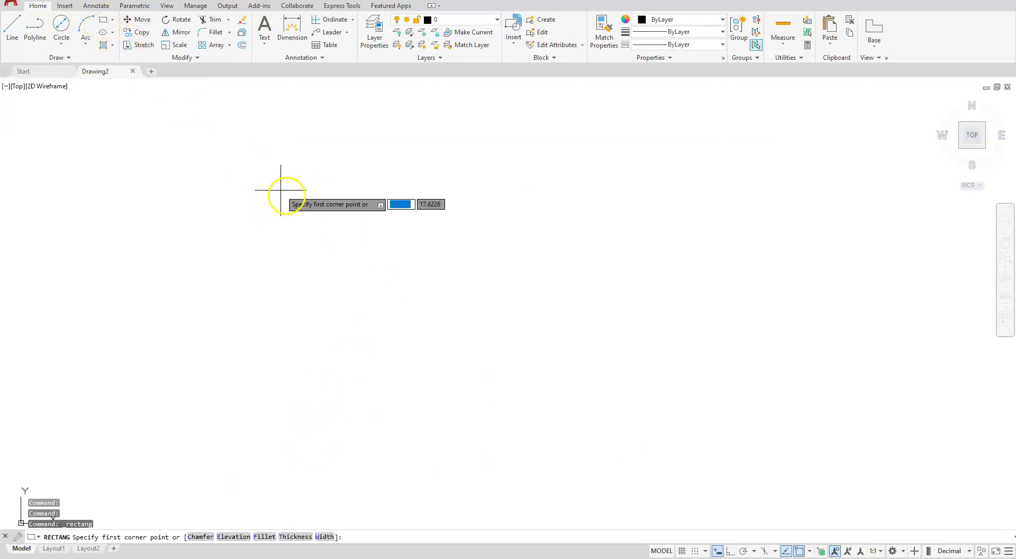
pyautogui.click(295, 208)
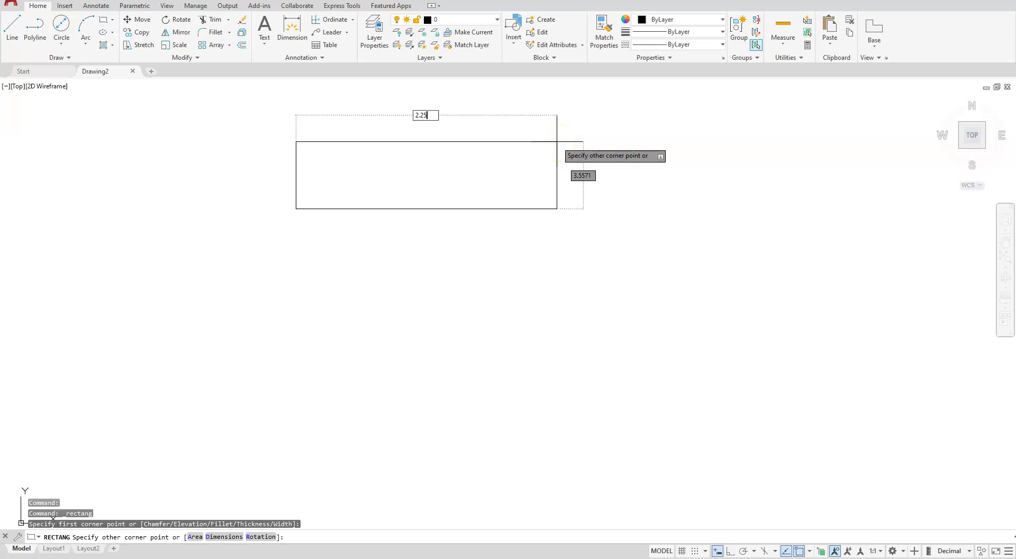
pyautogui.write('2.25')
pyautogui.press('Tab')
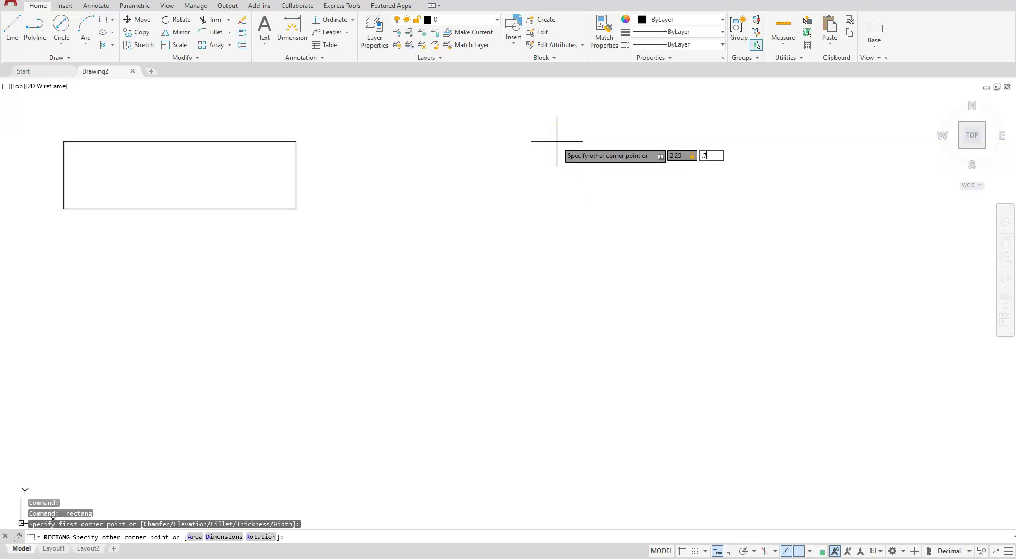
pyautogui.write('.75')
pyautogui.press('Return')
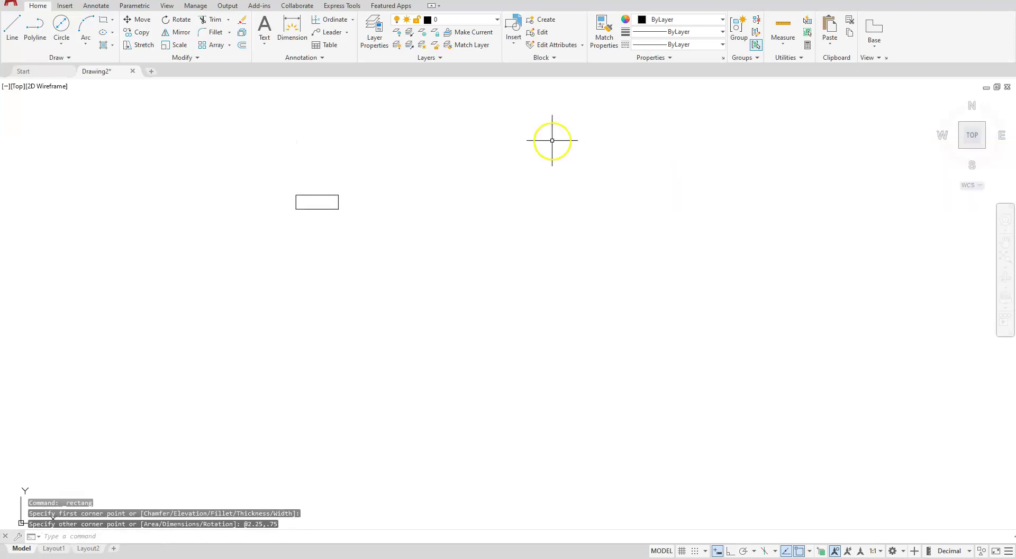
# Draw a circle of diameter .125 centred on the rectangle's geometric center.
pyautogui.scroll(2, 283, 190)
pyautogui.scroll(4, 347, 252)
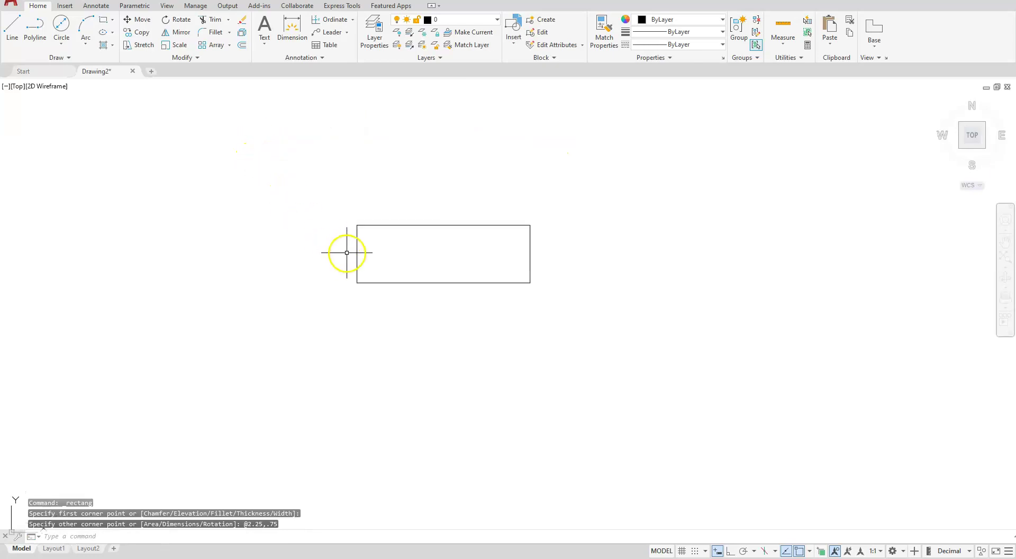
pyautogui.scroll(2, 350, 274)
pyautogui.scroll(2, 344, 275)
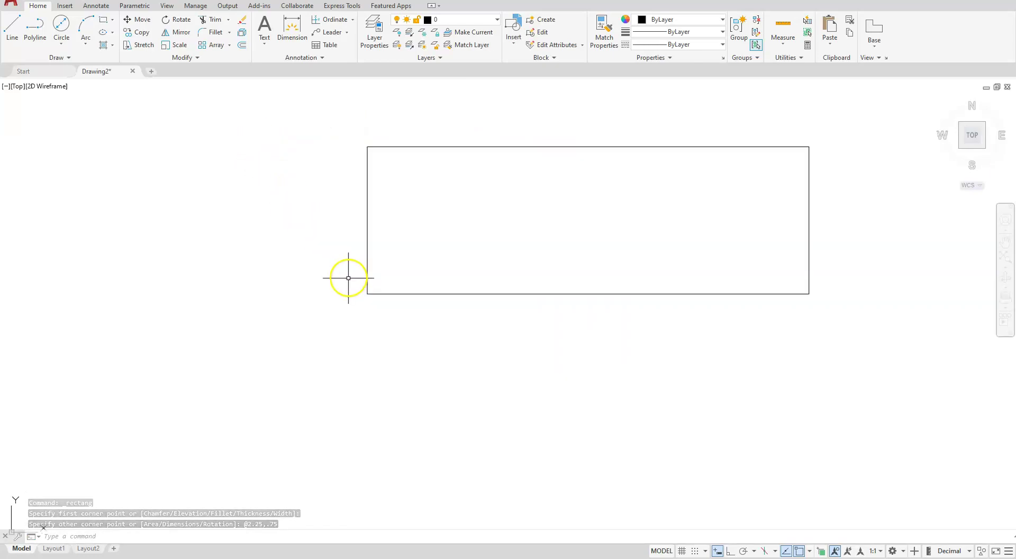
pyautogui.click(62, 43)
pyautogui.click(83, 86)
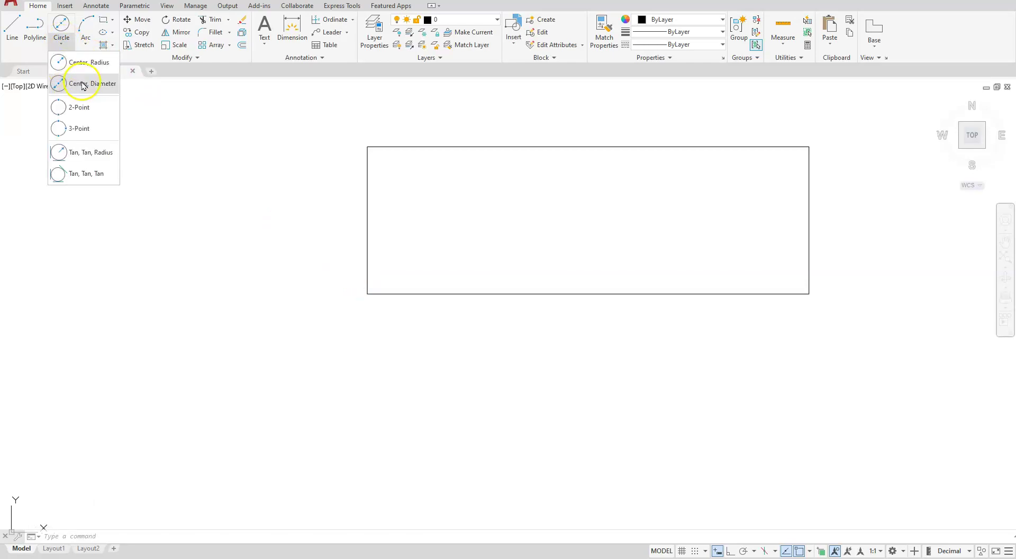
pyautogui.keyDown('shift'); pyautogui.rightClick(225, 235); pyautogui.keyUp('shift')
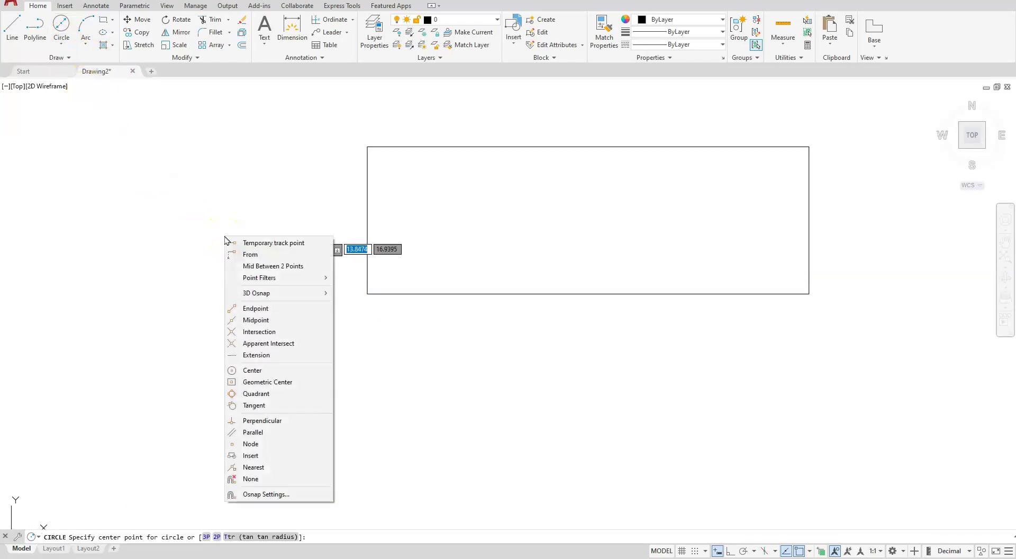
pyautogui.click(282, 384)
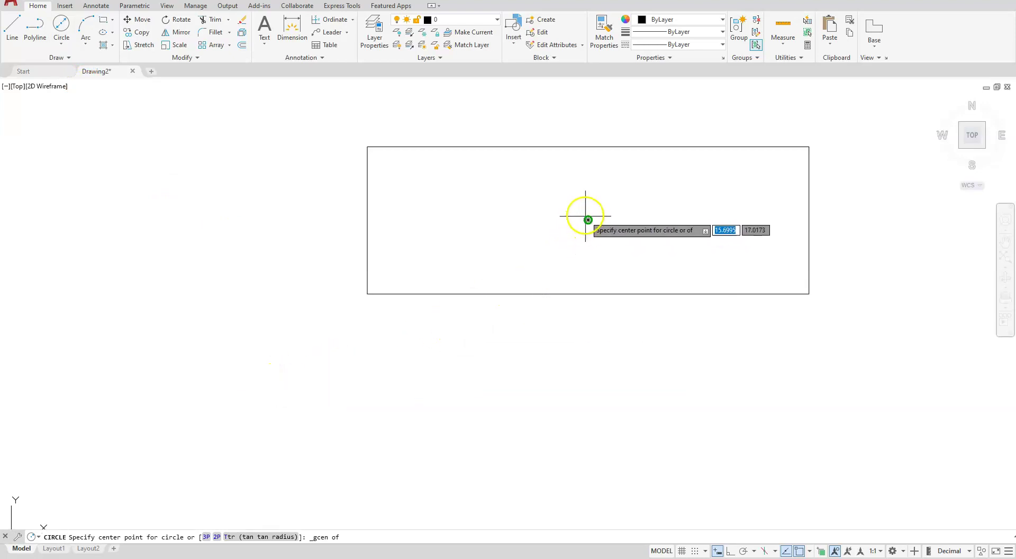
pyautogui.click(586, 217)
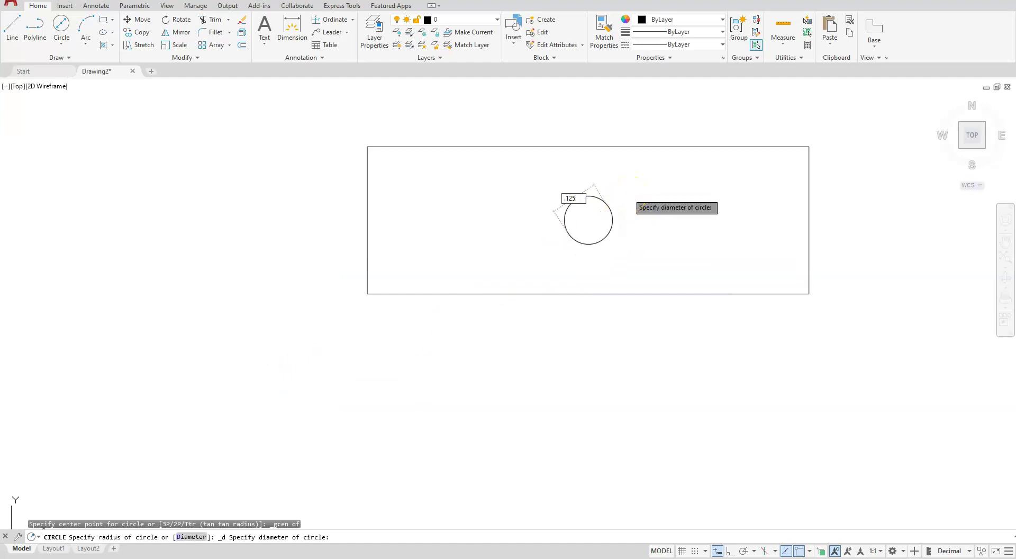
pyautogui.write('.125')
pyautogui.press('Return')
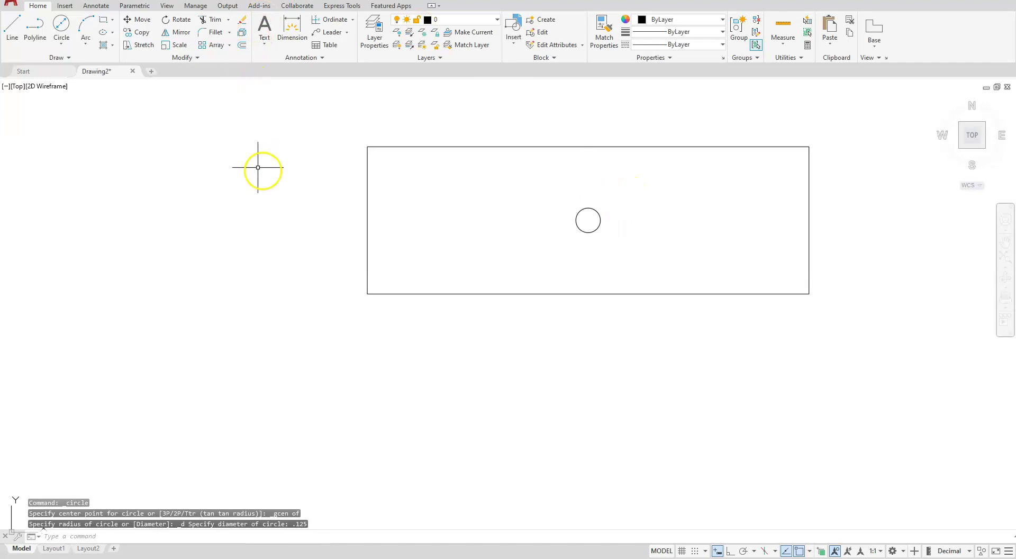
# Chamfer all corners of the rectangle as one polyline, with both chamfer distances set to .125.
pyautogui.click(229, 33)
pyautogui.click(225, 68)
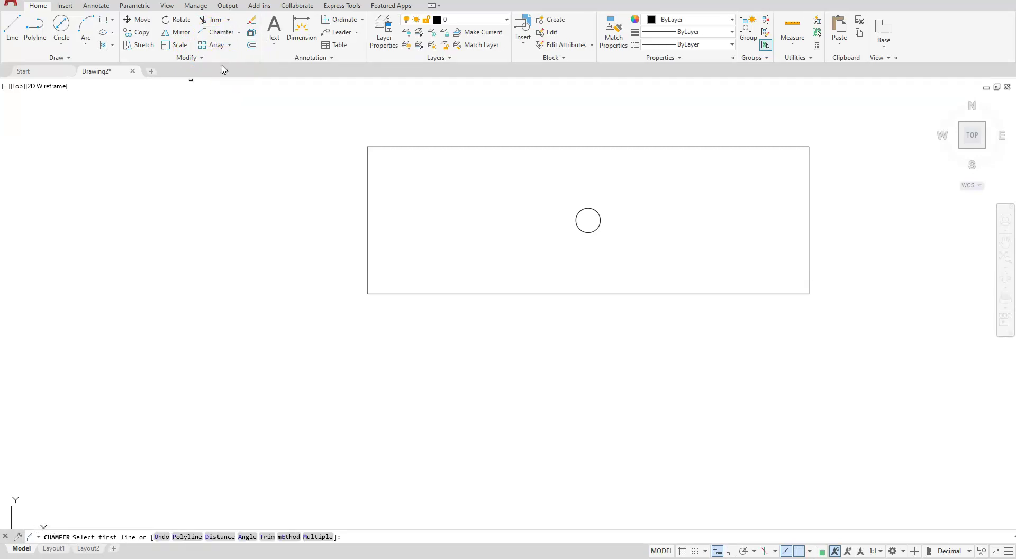
pyautogui.click(220, 538)
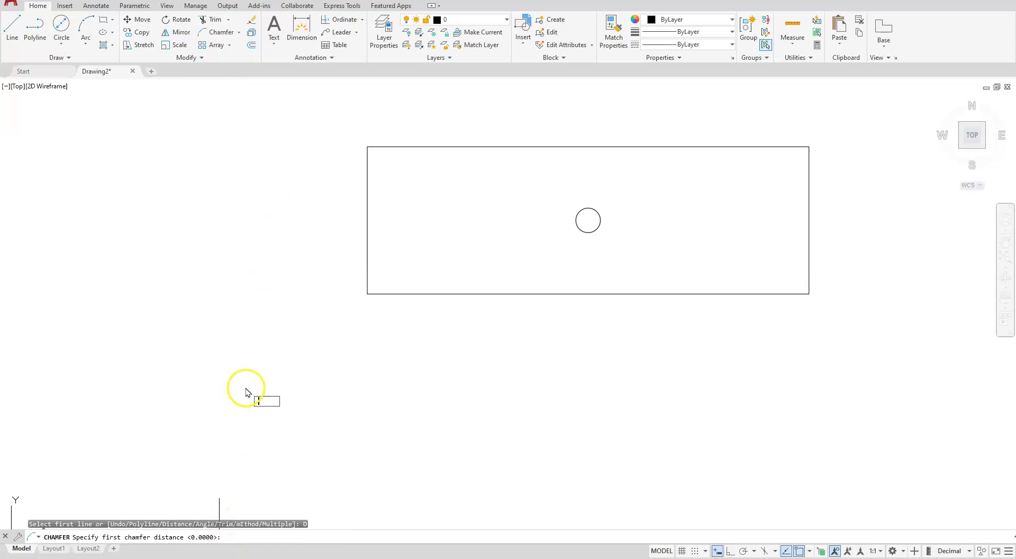
pyautogui.press('Return')
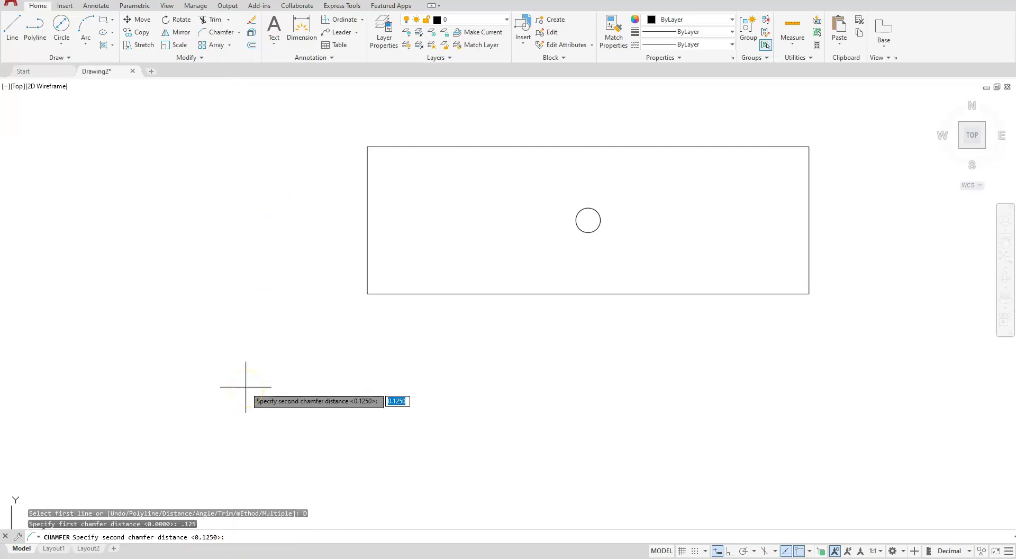
pyautogui.press('Return')
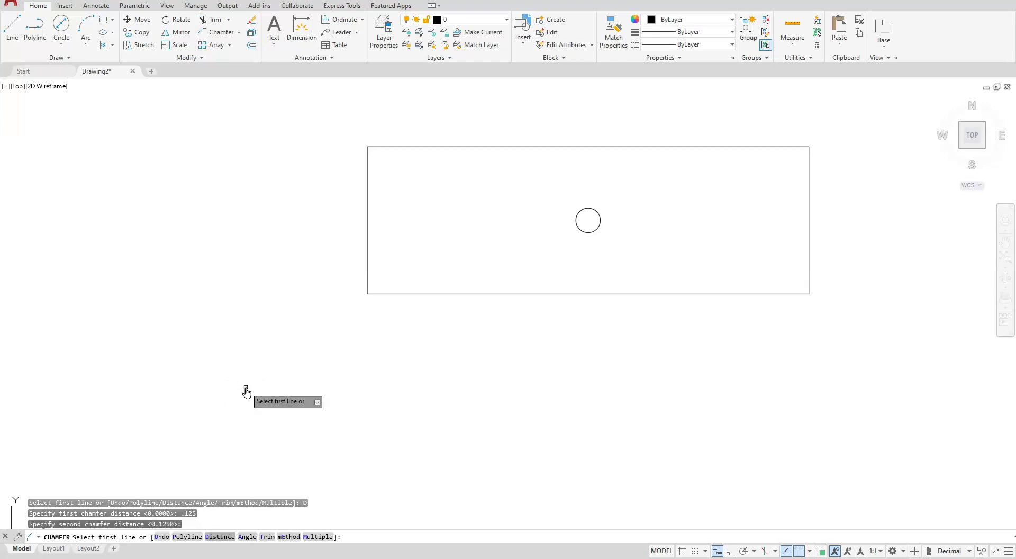
pyautogui.click(184, 537)
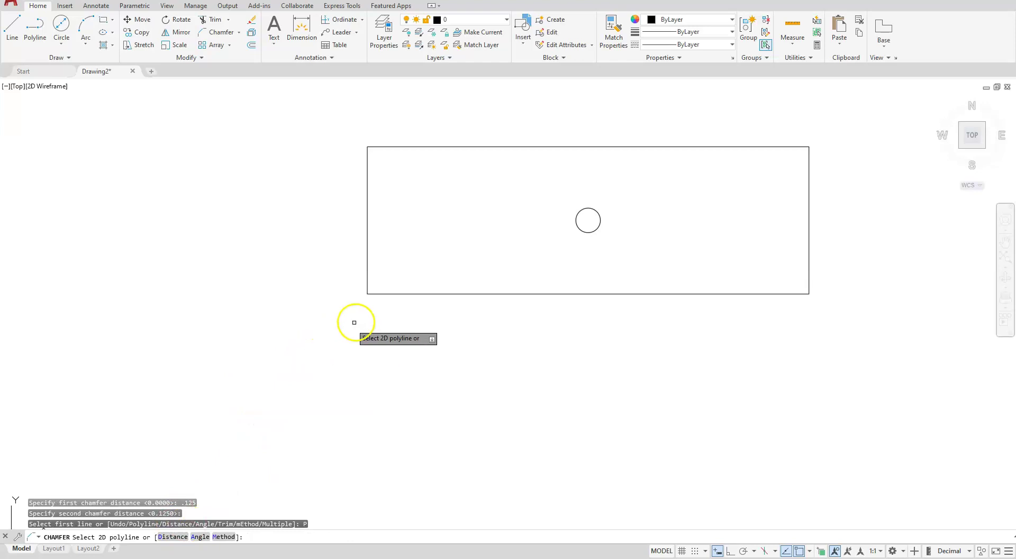
pyautogui.click(382, 293)
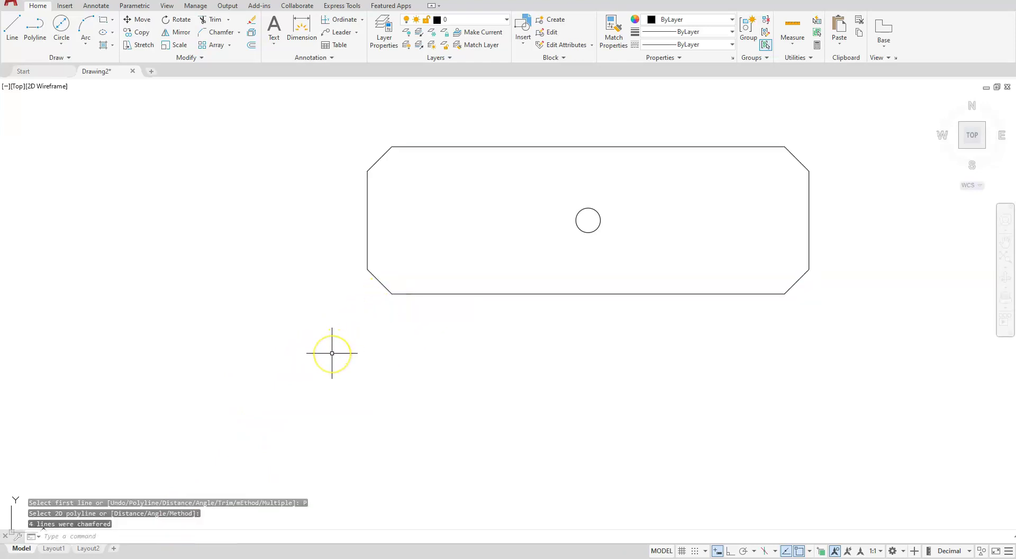
pyautogui.press('Escape')
# Draw two vertical lines across the chamfered rectangle, each joining the inner chamfer endpoints at one end.
pyautogui.write('l')
pyautogui.press('Return')
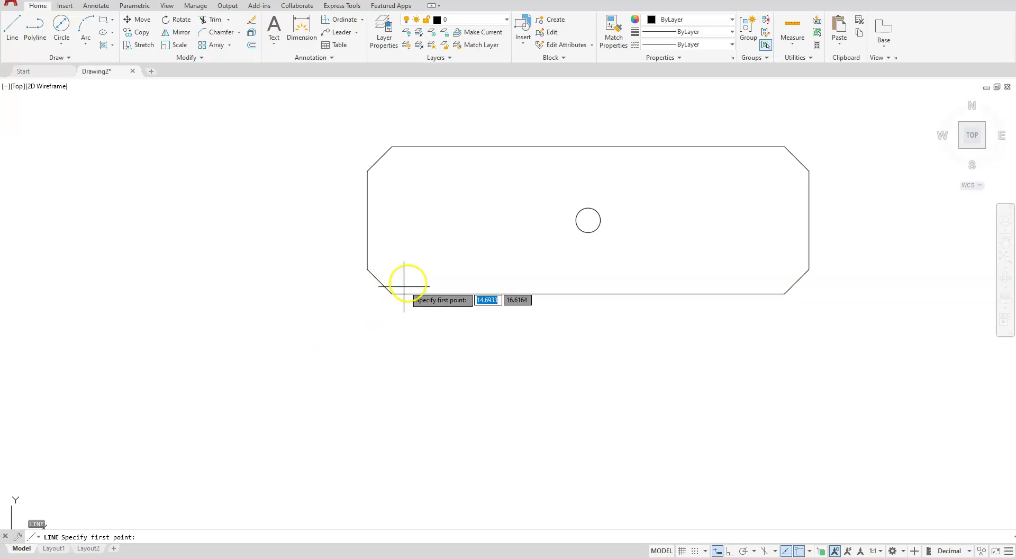
pyautogui.click(392, 293)
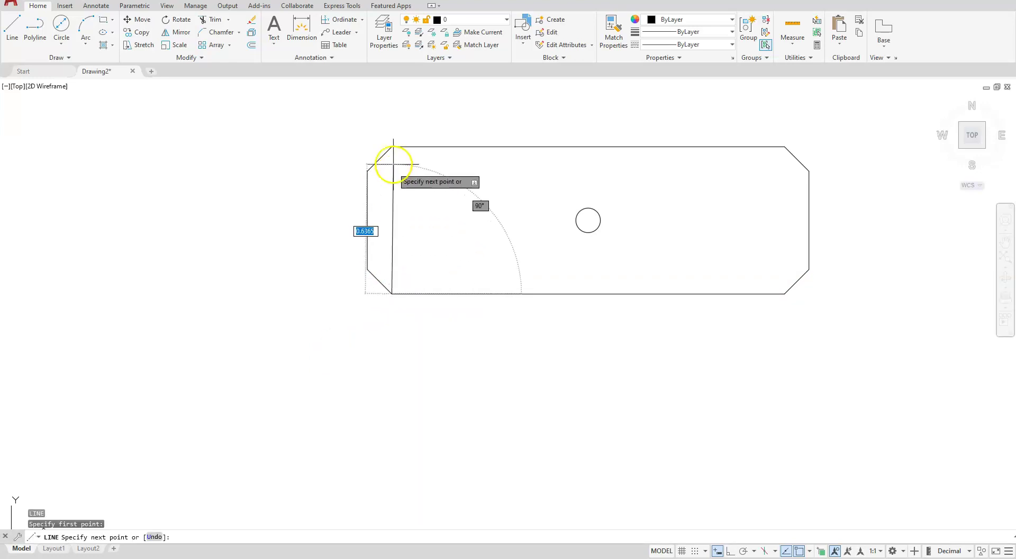
pyautogui.click(391, 148)
pyautogui.press('Escape')
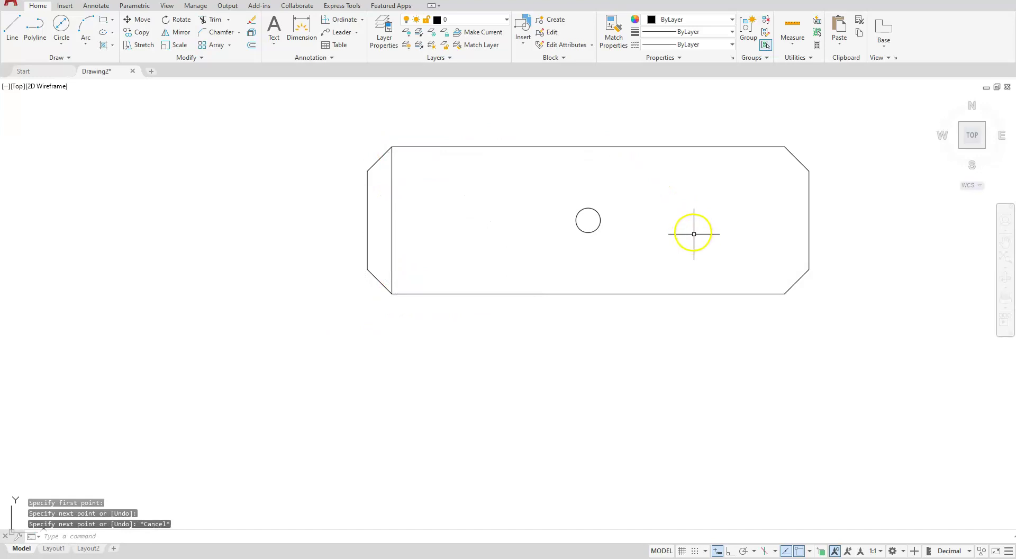
pyautogui.press('Return')
pyautogui.click(784, 293)
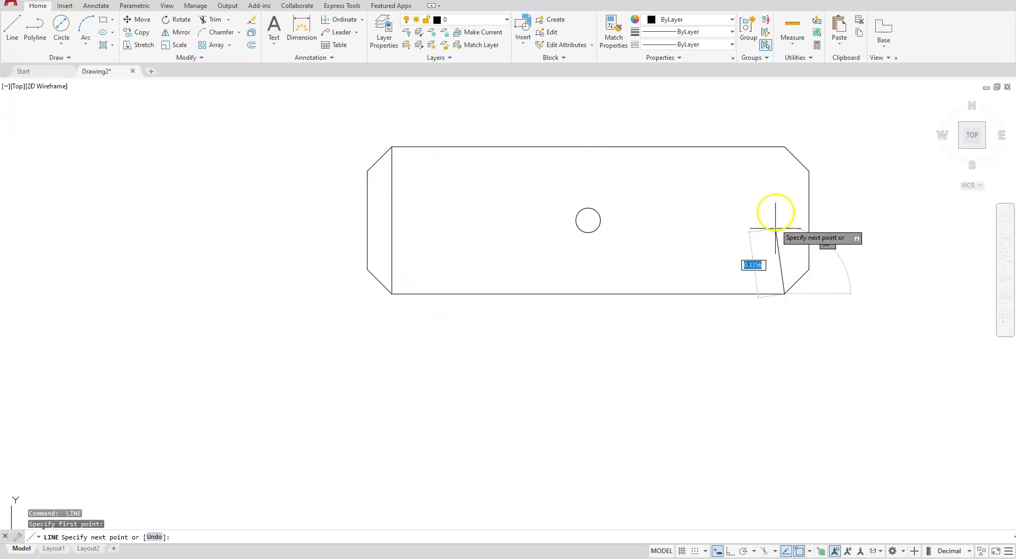
pyautogui.click(784, 148)
pyautogui.press('Escape')
# Draw a center-diameter circle in the empty space to the right of the chamfered rectangle, about twice that rectangle's height across.
pyautogui.scroll(-5, 594, 272)
pyautogui.moveTo(615, 428)
pyautogui.mouseDown(button='middle')
pyautogui.moveTo(262, 444)
pyautogui.moveTo(217, 472)
pyautogui.mouseUp(button='middle')
pyautogui.moveTo(431, 290); pyautogui.dragTo(385, 313, button='middle')
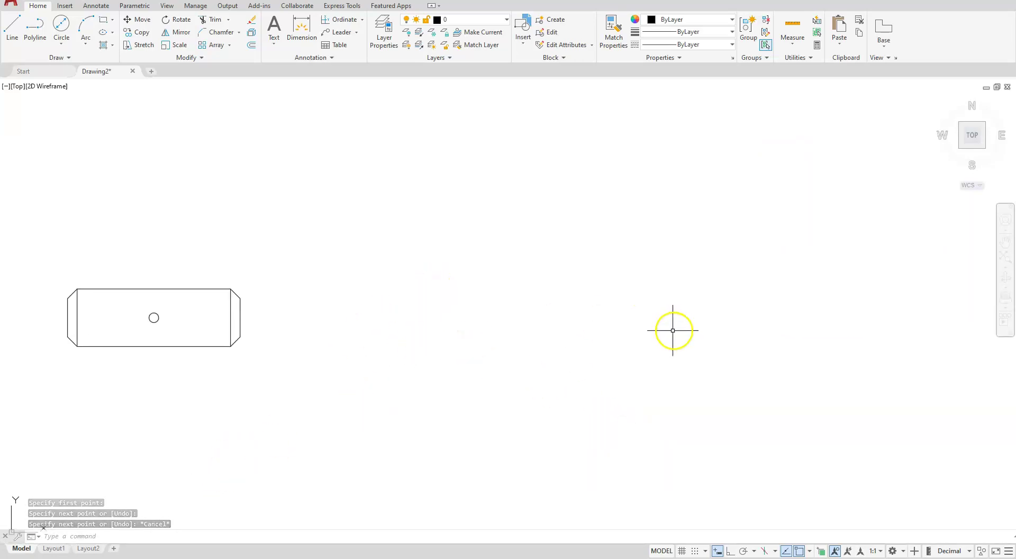
pyautogui.click(62, 40)
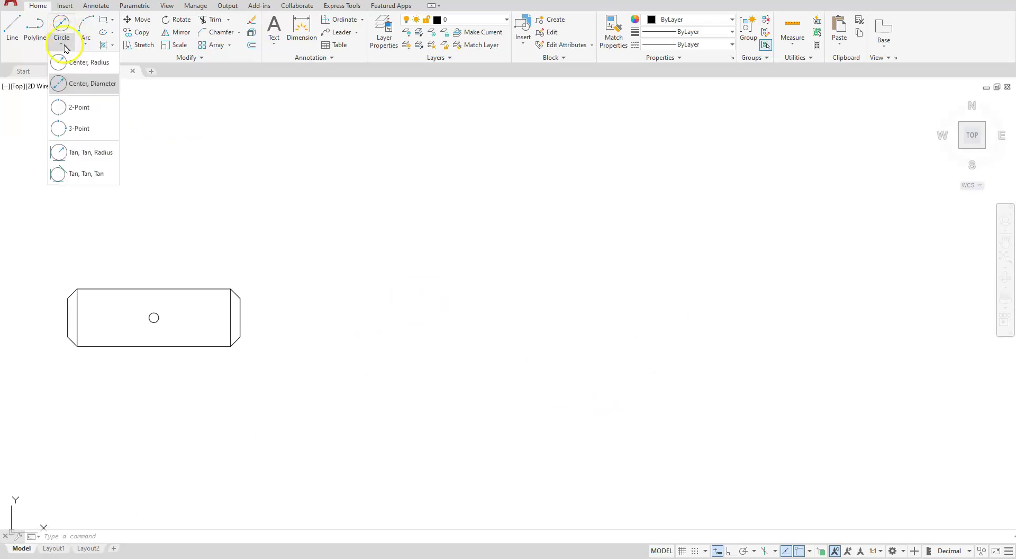
pyautogui.click(99, 82)
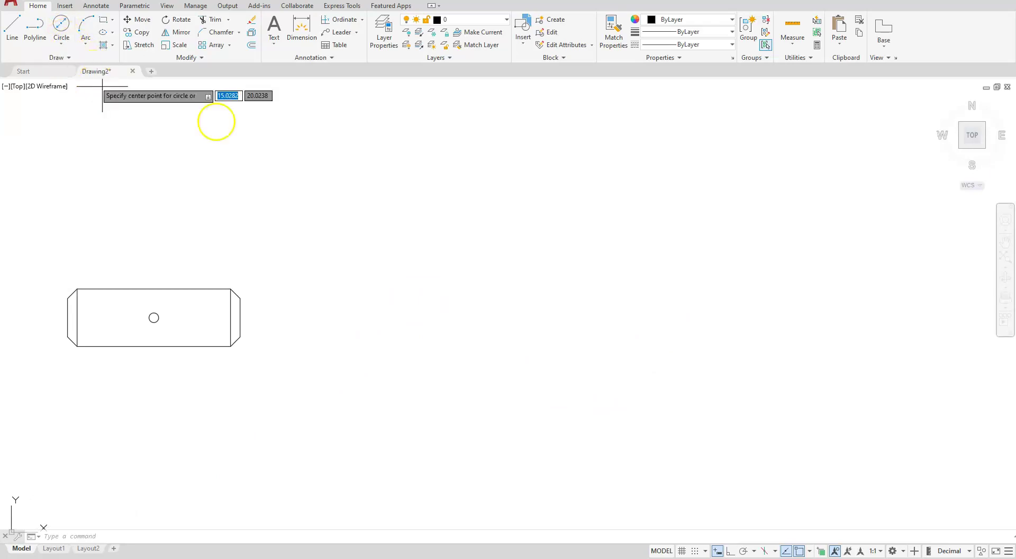
pyautogui.click(490, 346)
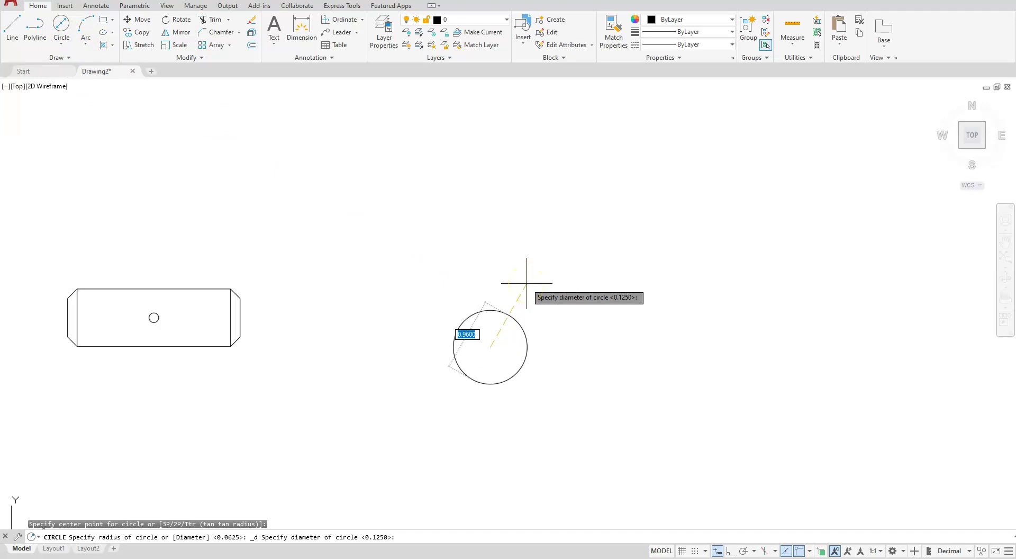
pyautogui.press('Return')
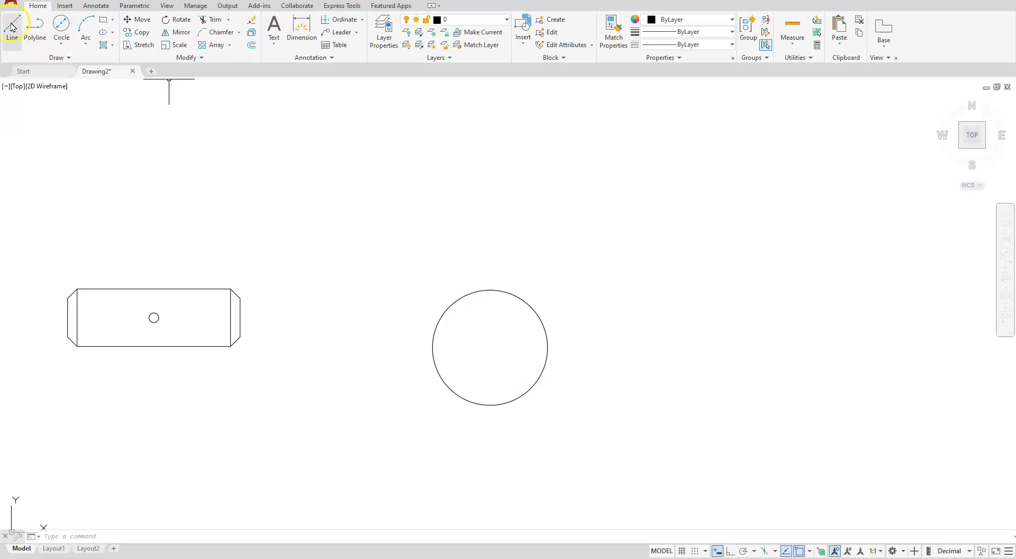
# Turn Ortho on and draw a line 195/200 long straight up from the large circle's center.
pyautogui.write('l')
pyautogui.press('Return')
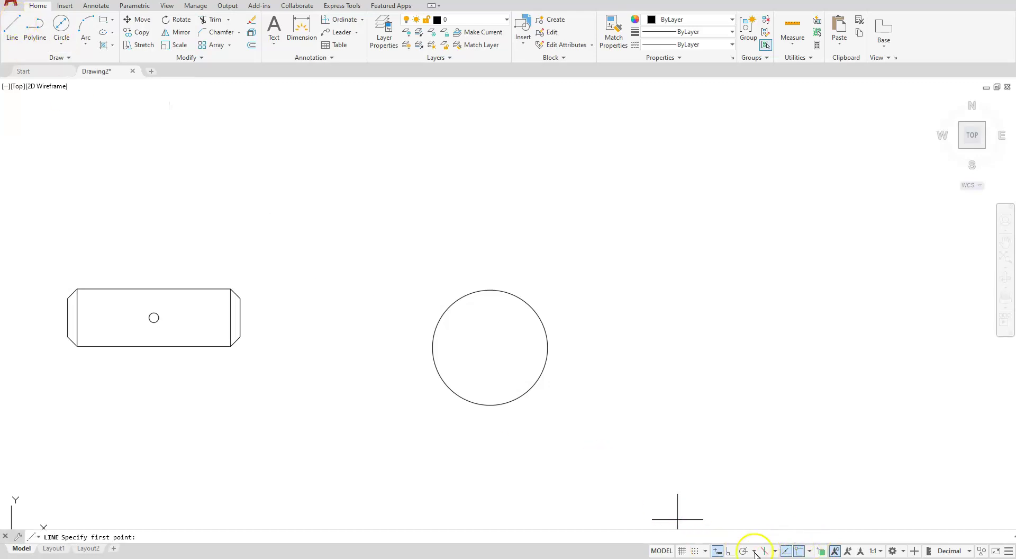
pyautogui.click(731, 550)
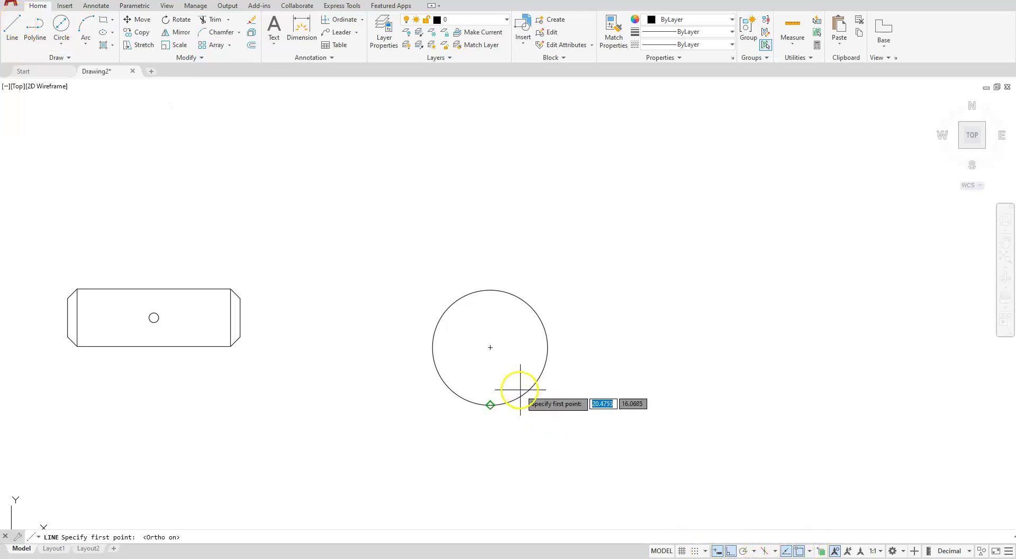
pyautogui.click(489, 347)
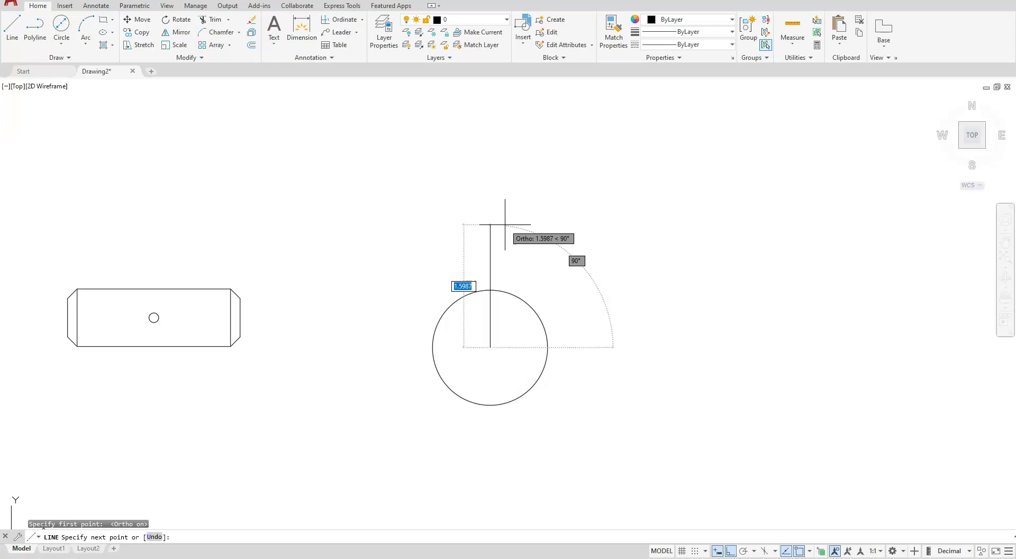
pyautogui.write('195/200')
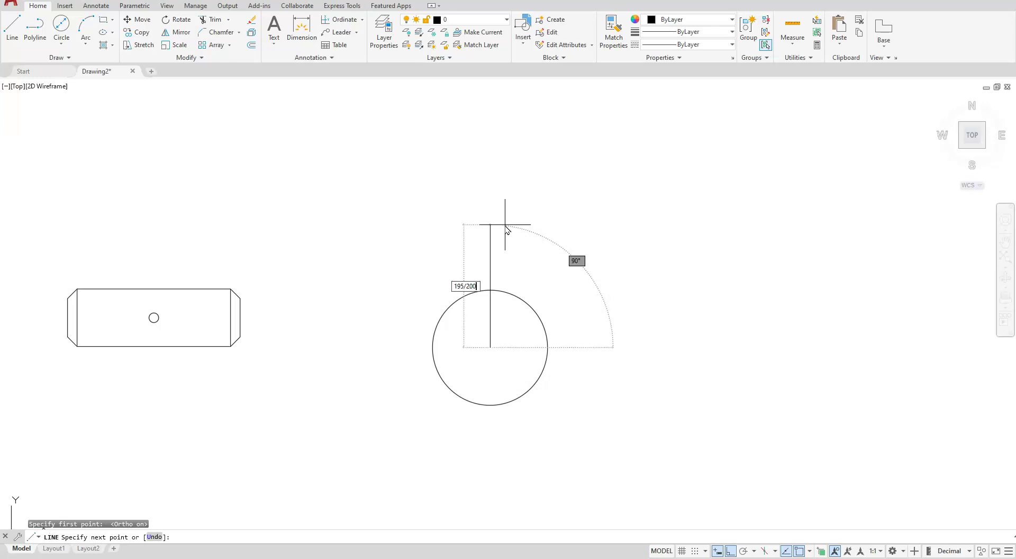
pyautogui.press('Return')
pyautogui.press('Escape')
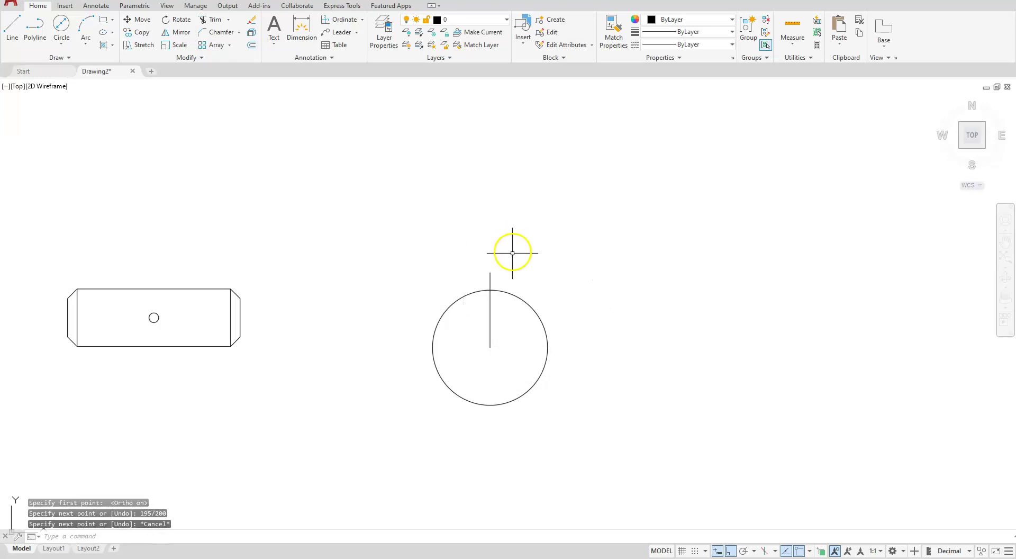
# Offset the vertical center line of the large circle by .125 to both sides.
pyautogui.click(252, 46)
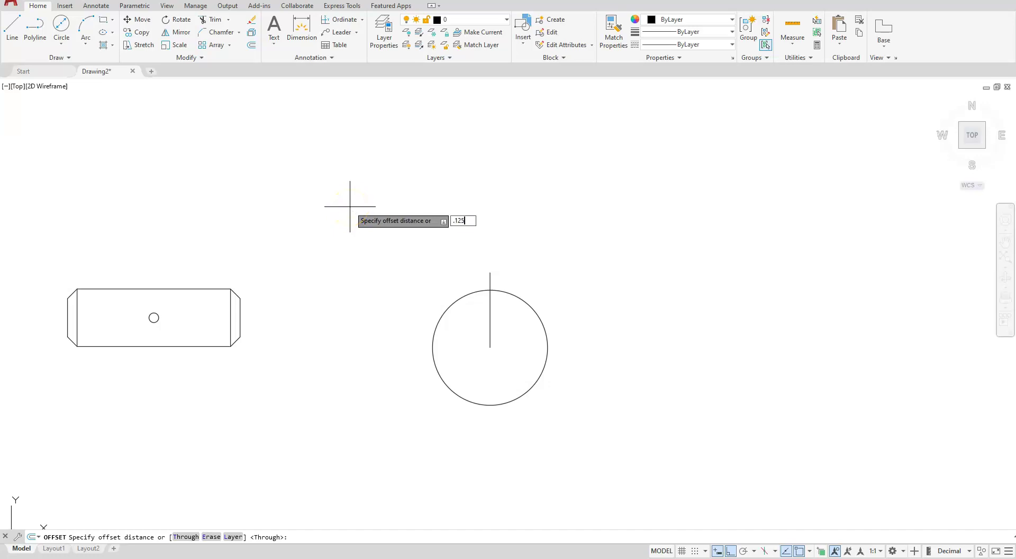
pyautogui.press('Return')
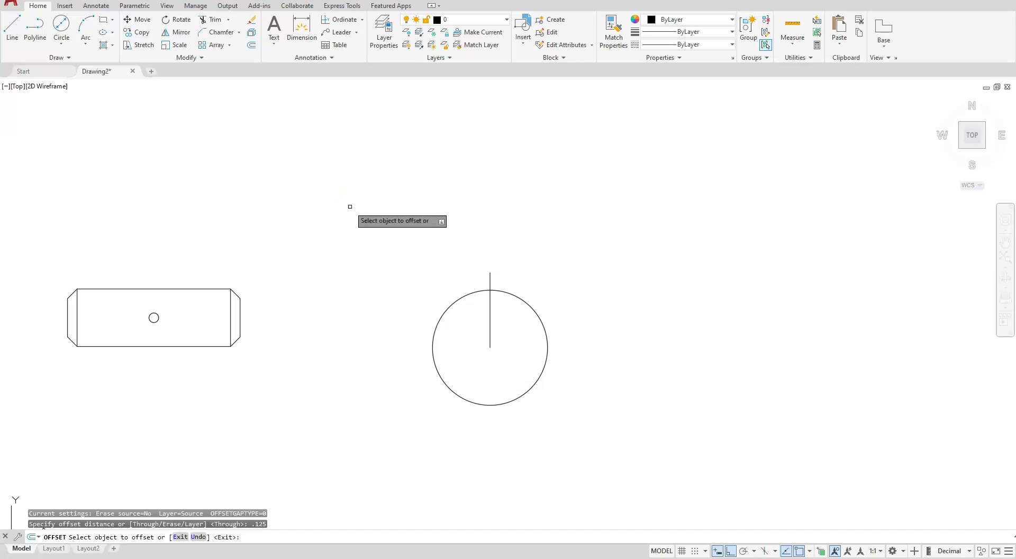
pyautogui.click(491, 319)
pyautogui.click(482, 312)
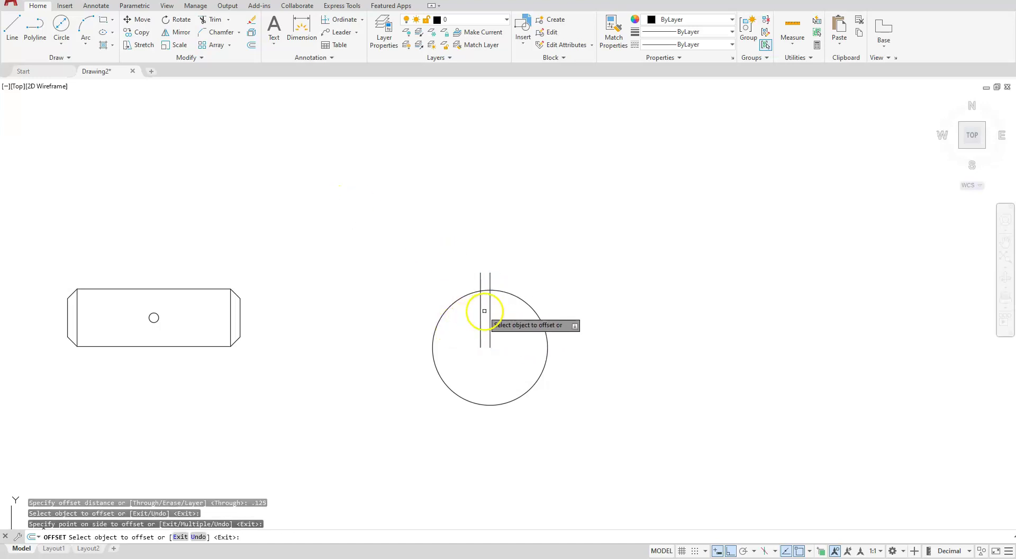
pyautogui.click(490, 311)
pyautogui.click(507, 316)
pyautogui.press('Escape')
pyautogui.press('Escape')
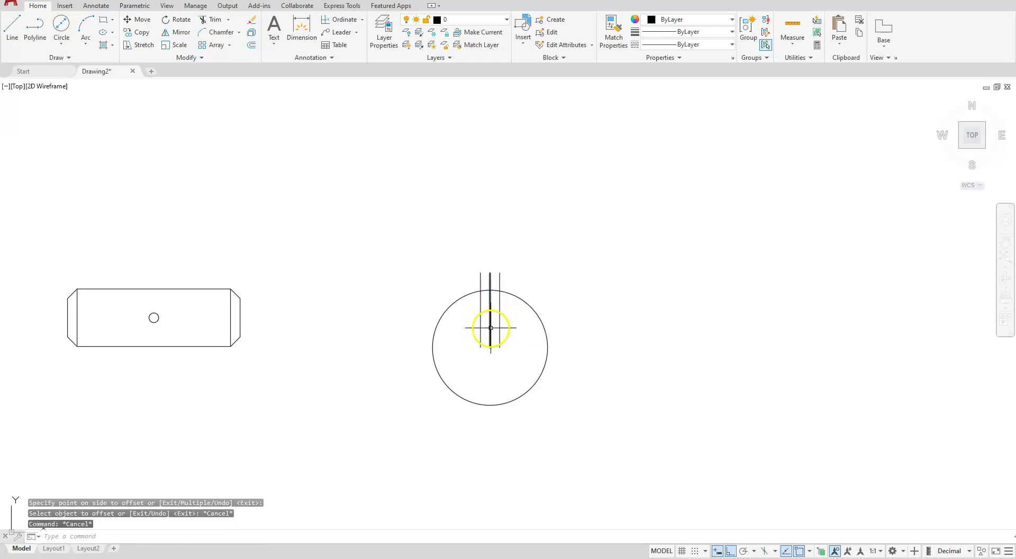
# Draw a circle concentric with the large circle, with its radius reaching the upper endpoint of the left offset line.
pyautogui.scroll(2, 490, 328)
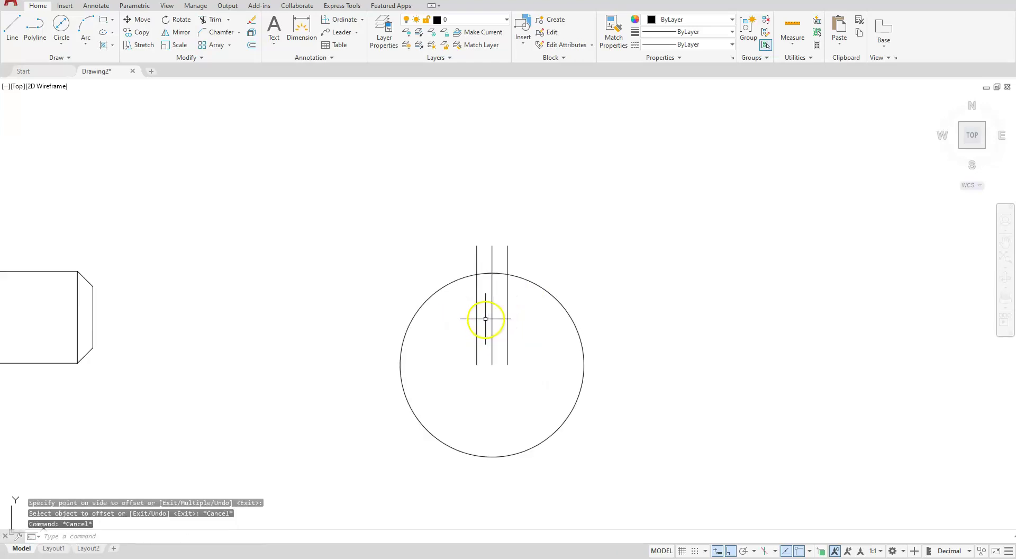
pyautogui.click(61, 23)
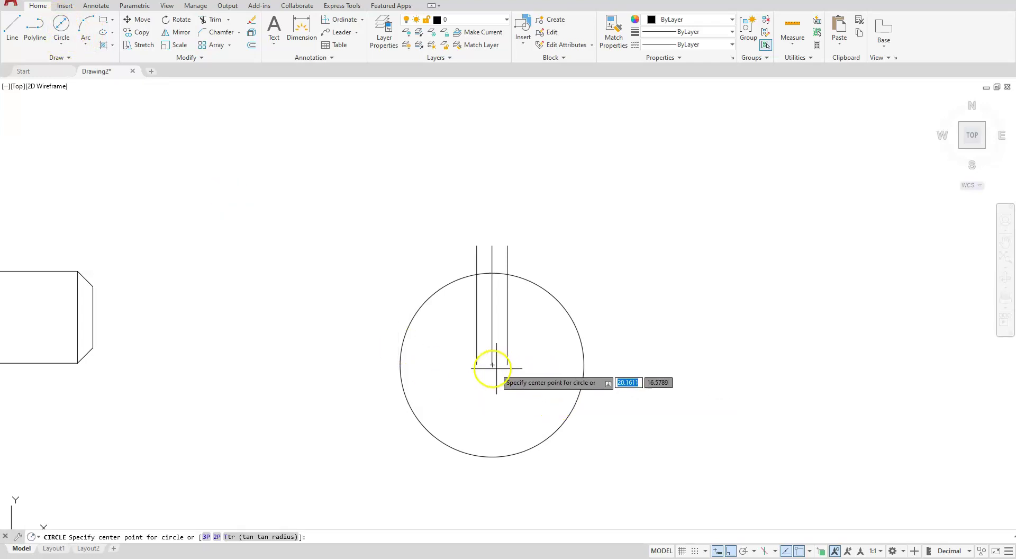
pyautogui.click(61, 43)
pyautogui.click(81, 62)
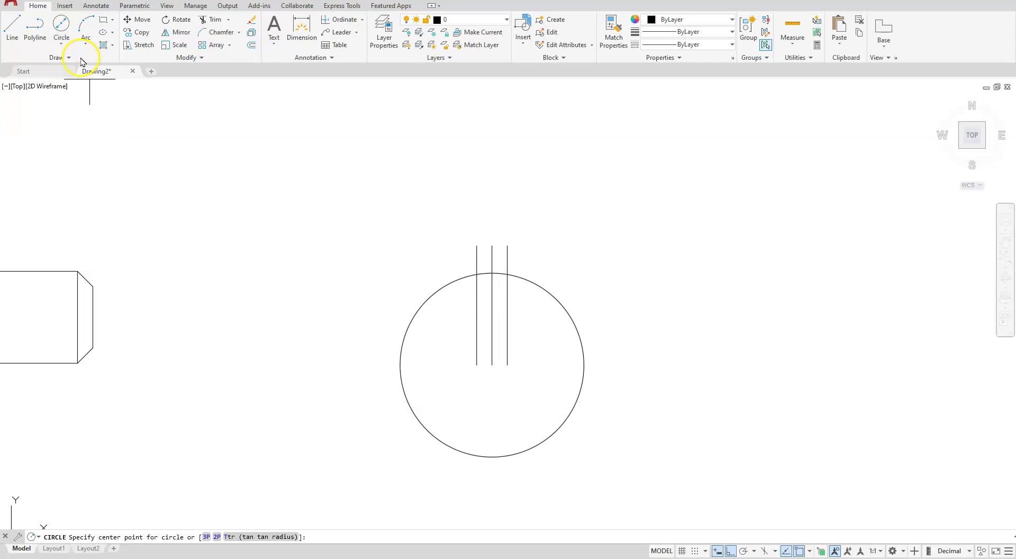
pyautogui.click(492, 364)
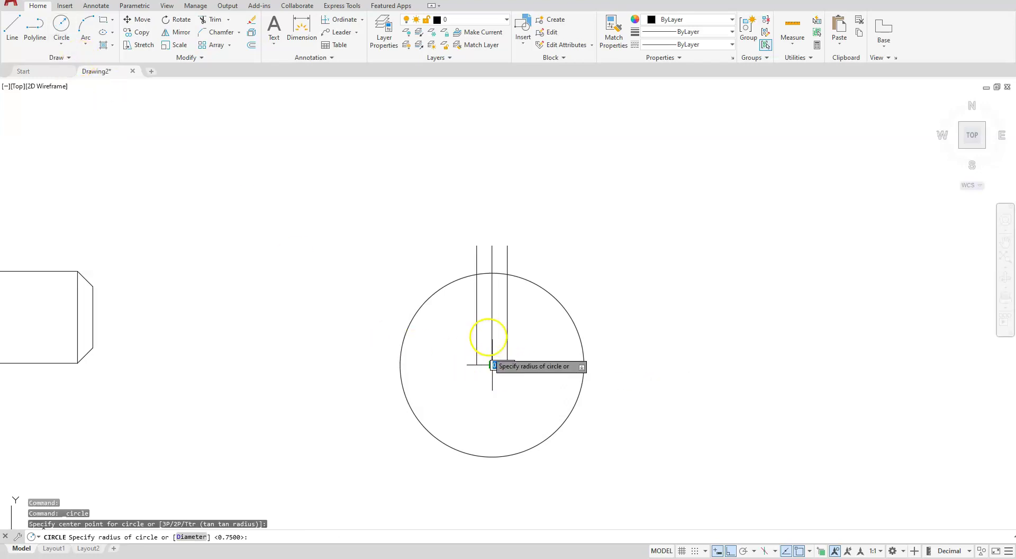
pyautogui.click(477, 245)
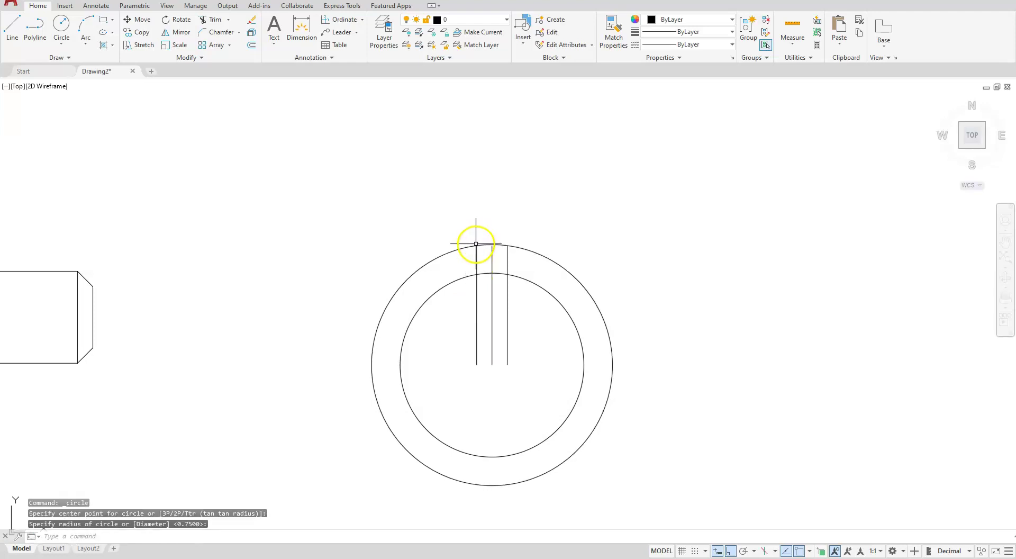
pyautogui.press('Escape')
pyautogui.press('Escape')
pyautogui.press('Escape')
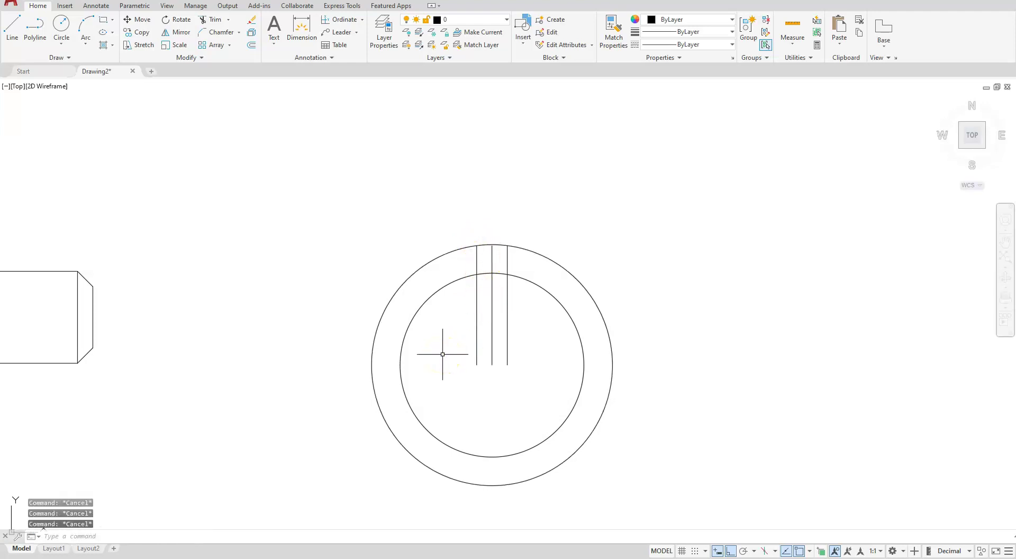
# Erase the middle vertical line between the two offset lines.
pyautogui.click(491, 347)
pyautogui.write('e')
pyautogui.press('Return')
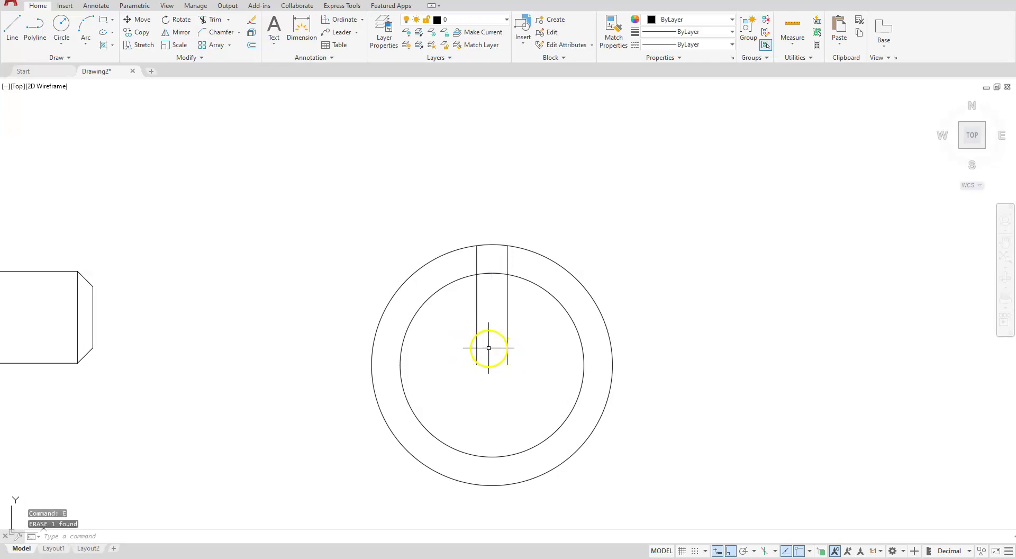
# Trim the outer circle outside the two vertical lines and both lines inside the inner circle, leaving a single tooth.
pyautogui.click(210, 20)
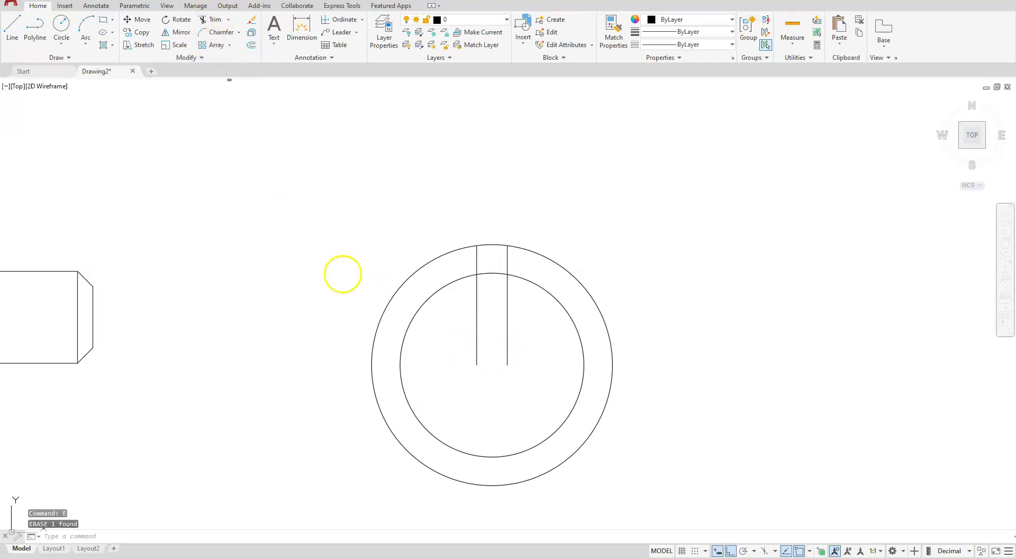
pyautogui.click(391, 297)
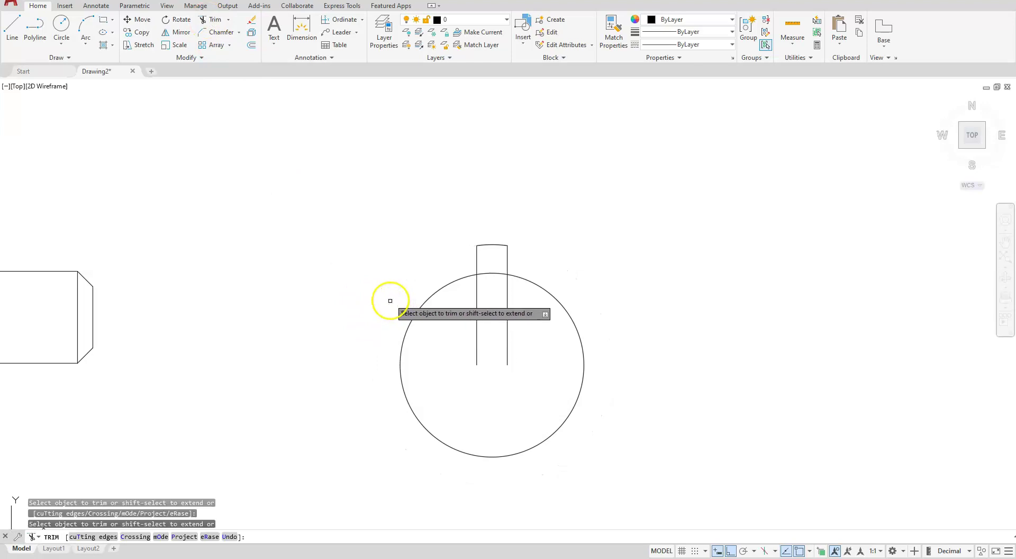
pyautogui.click(478, 338)
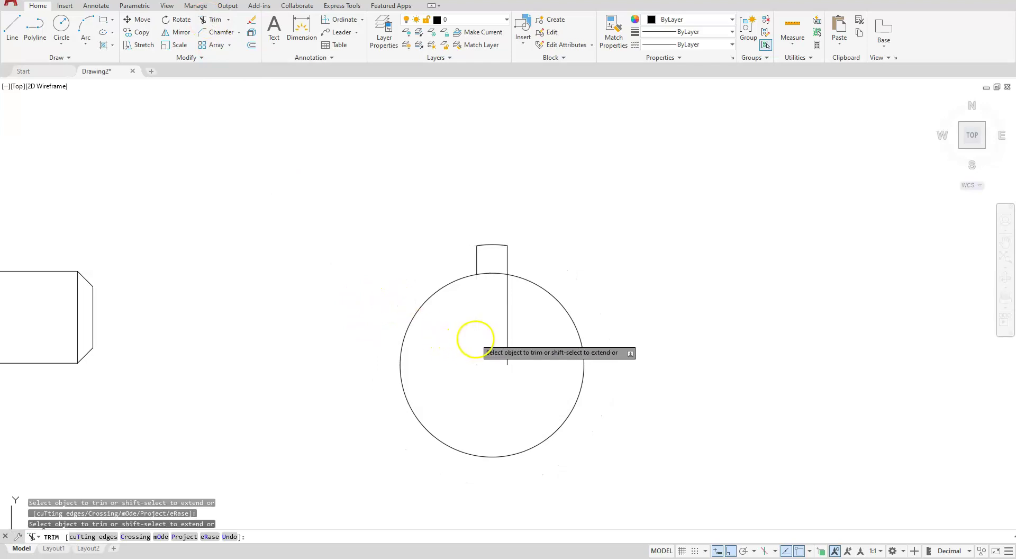
pyautogui.click(507, 334)
pyautogui.press('Escape')
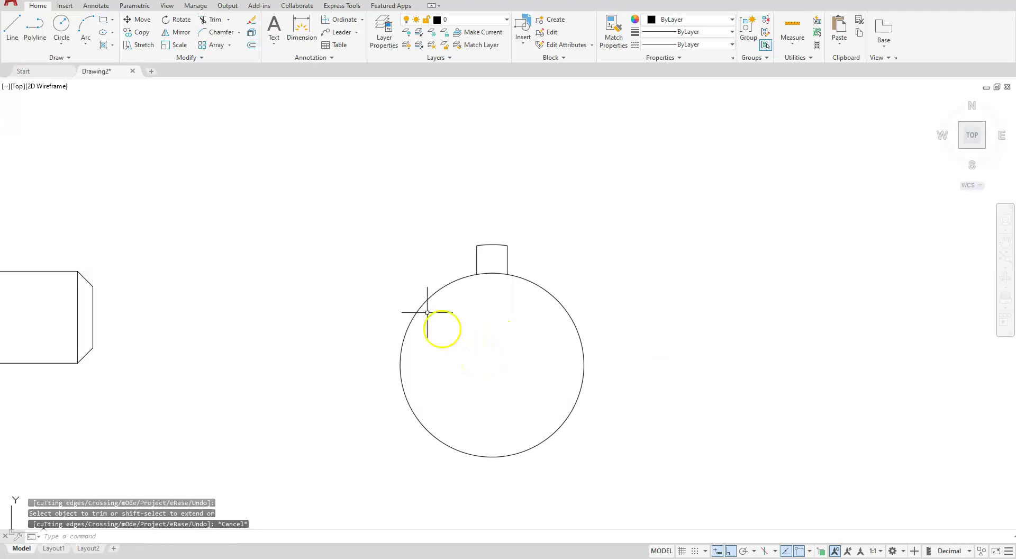
# Create a polar array of the tooth's three edges around the circle's center with 8 items over 360 degrees.
pyautogui.click(229, 45)
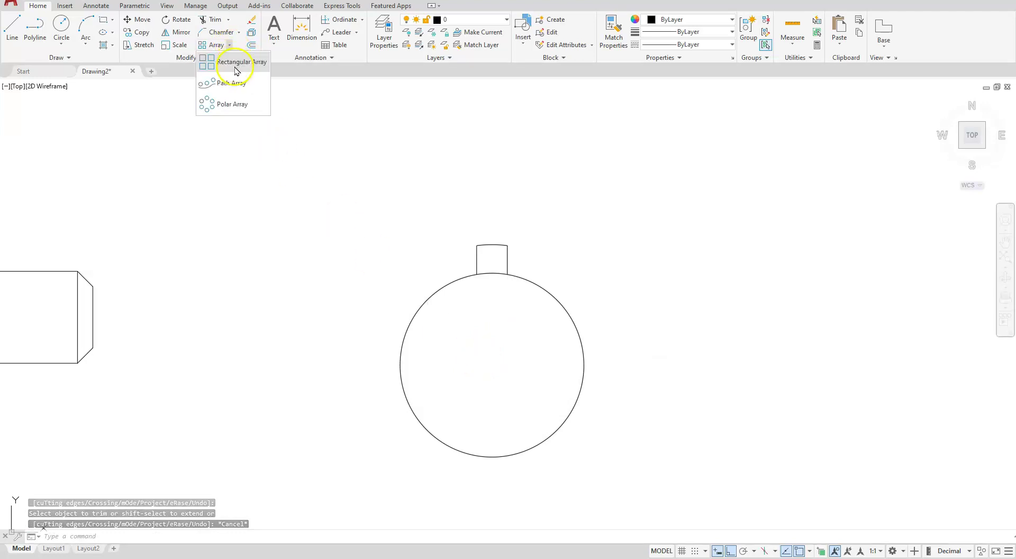
pyautogui.click(442, 190)
pyautogui.click(550, 315)
pyautogui.press('Return')
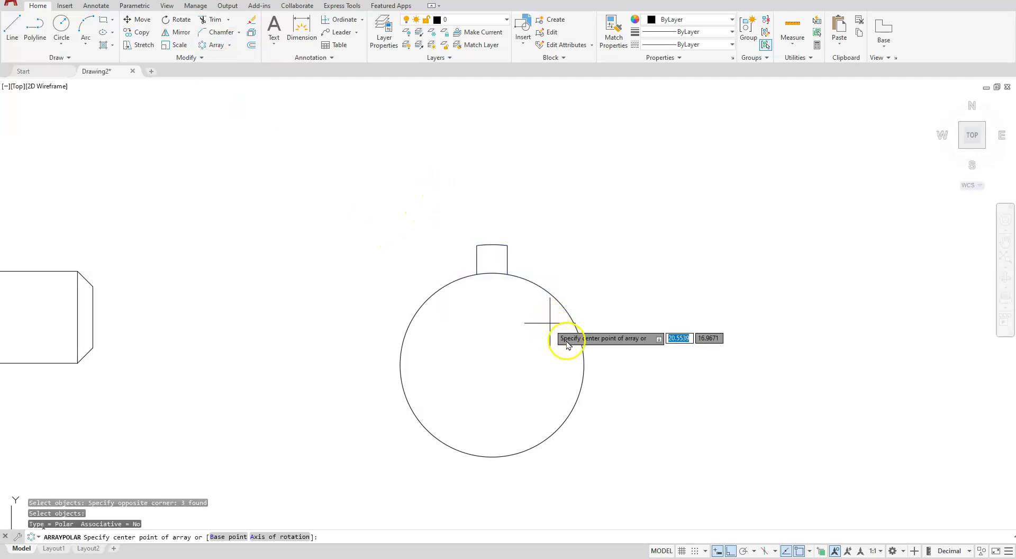
pyautogui.click(492, 365)
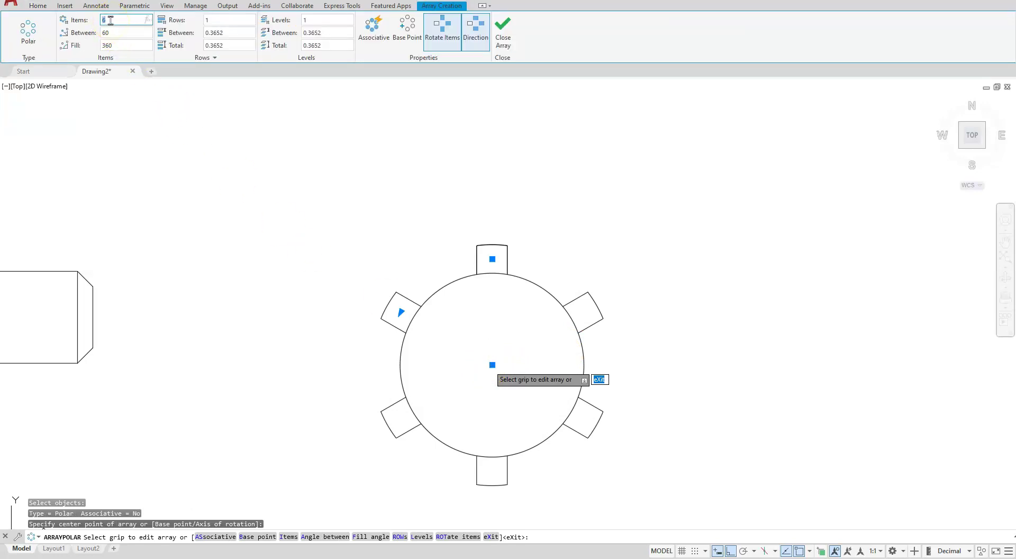
pyautogui.press('Return')
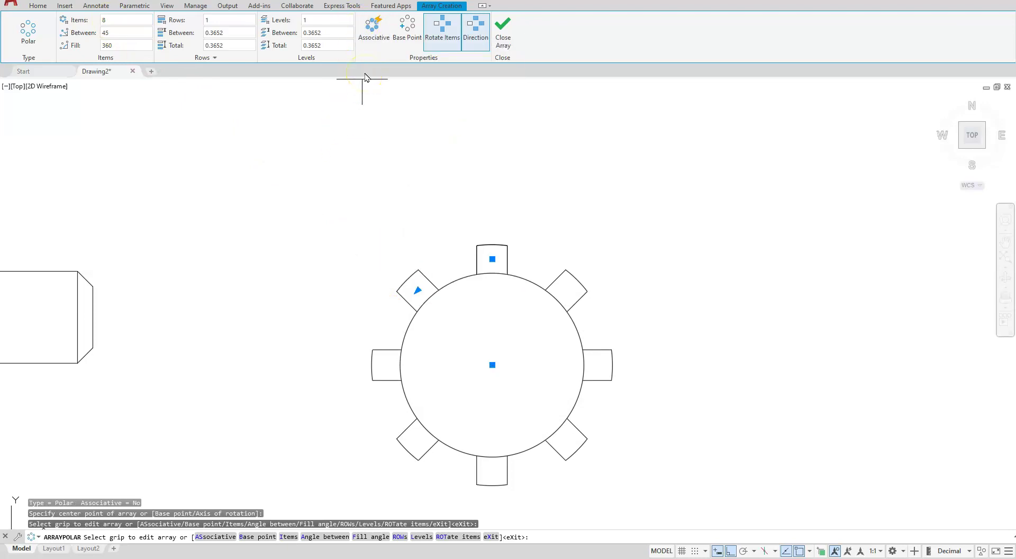
pyautogui.click(503, 33)
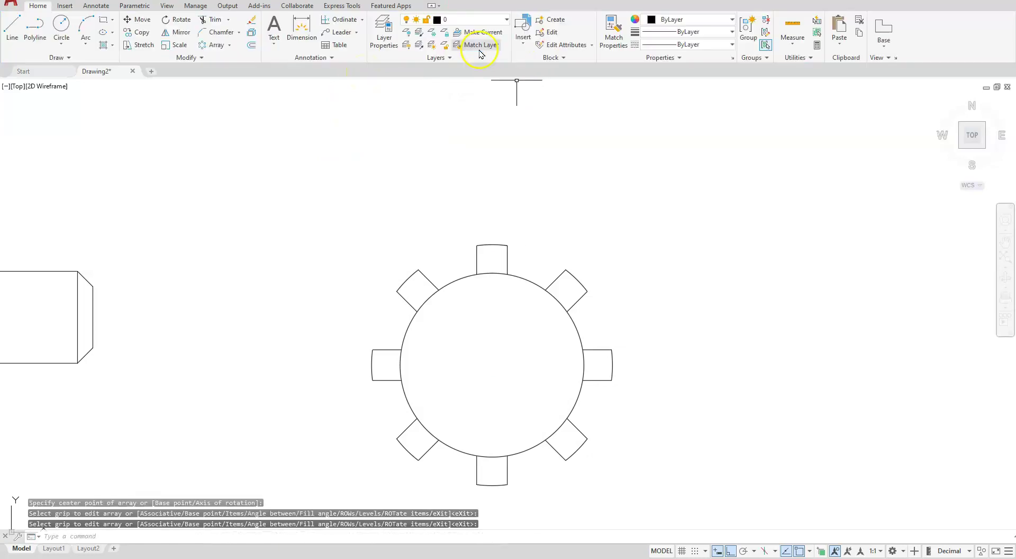
# Trim the circle's arc segments at the base of all eight teeth to form one continuous gear outline.
pyautogui.click(217, 27)
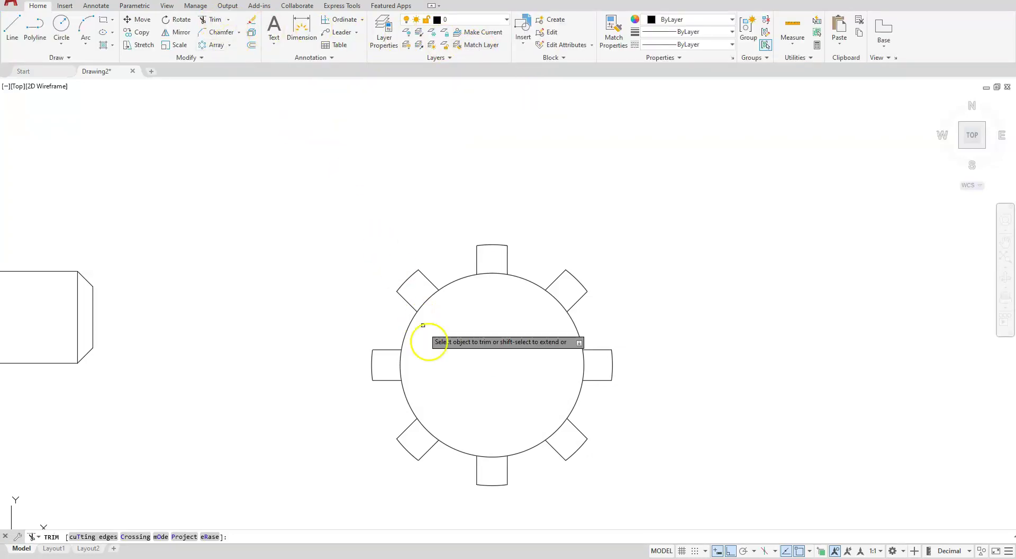
pyautogui.click(398, 362)
pyautogui.click(427, 300)
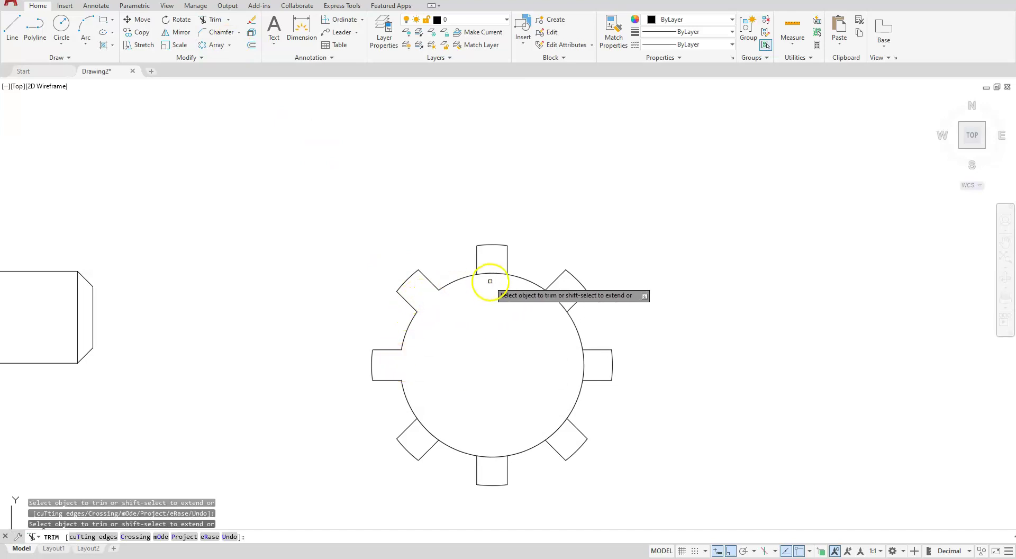
pyautogui.click(494, 273)
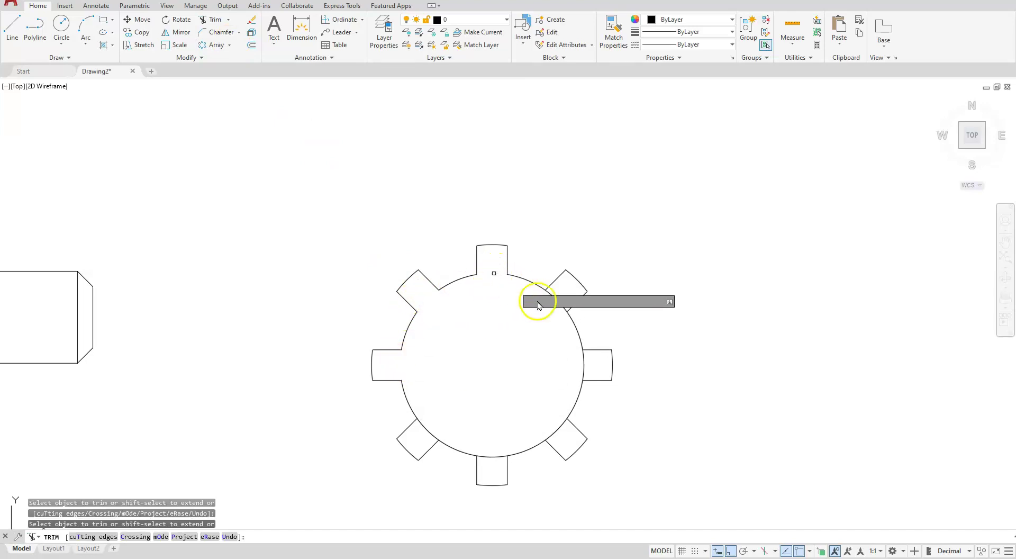
pyautogui.click(555, 297)
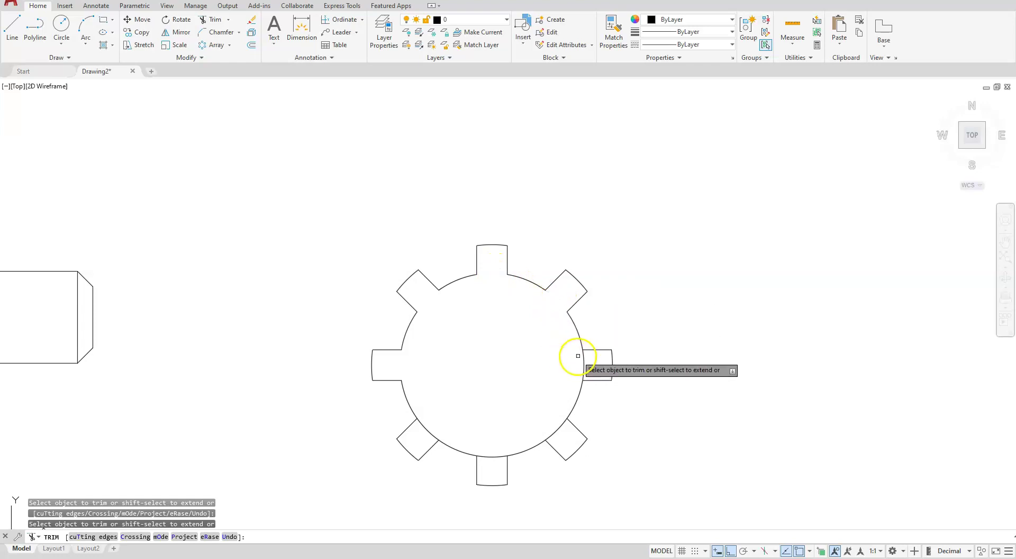
pyautogui.click(584, 361)
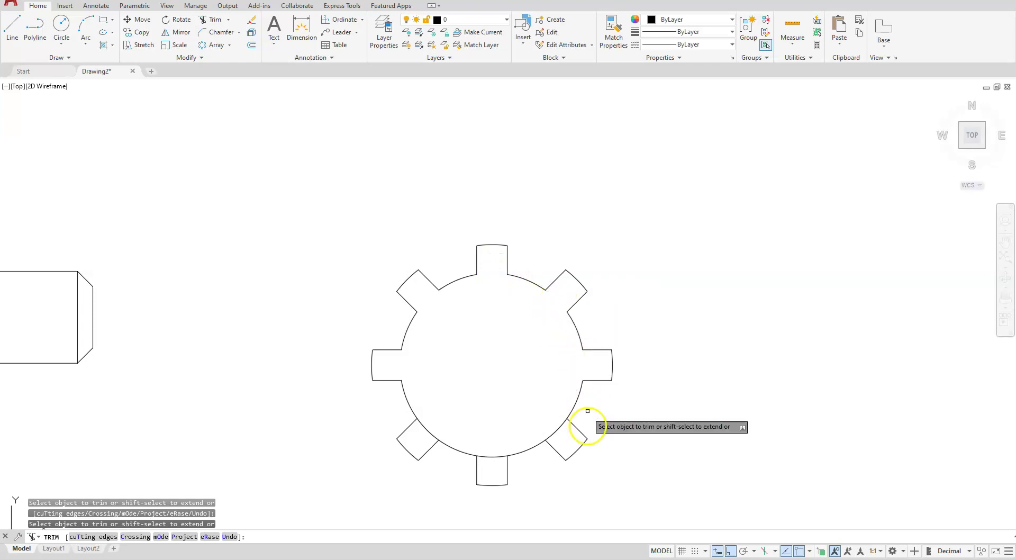
pyautogui.click(558, 427)
pyautogui.moveTo(493, 455); pyautogui.dragTo(488, 468)
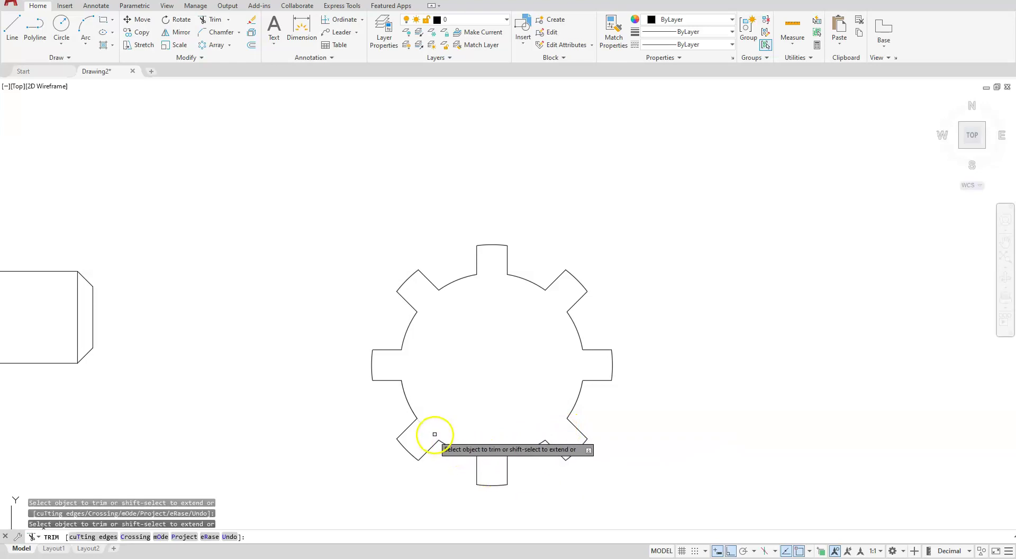
pyautogui.press('Escape')
pyautogui.press('Escape')
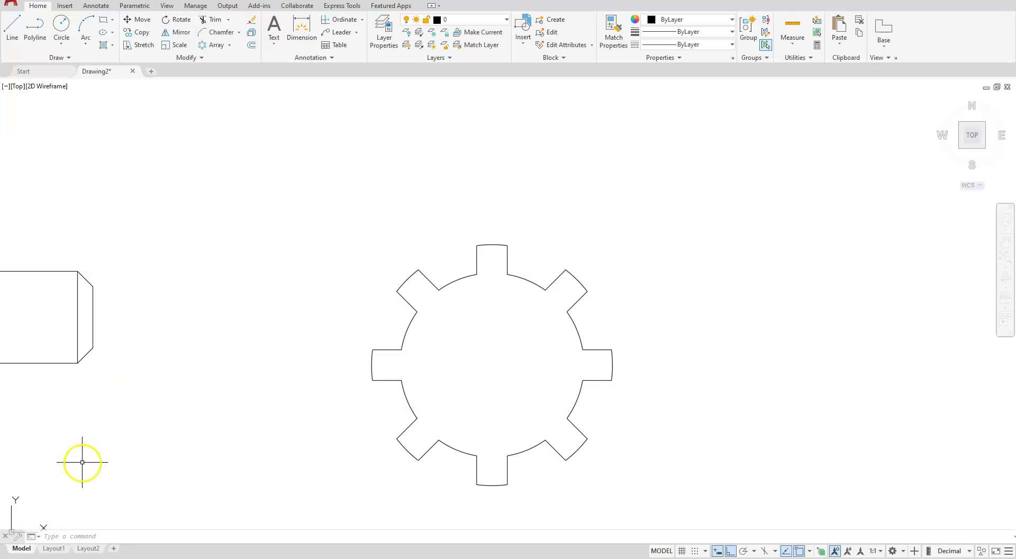
# Switch to Layout1 and insert the A SIZE.dwg title block with CLASSICINSERT at 0,0,0, scale 1 and rotation 0.
pyautogui.click(53, 549)
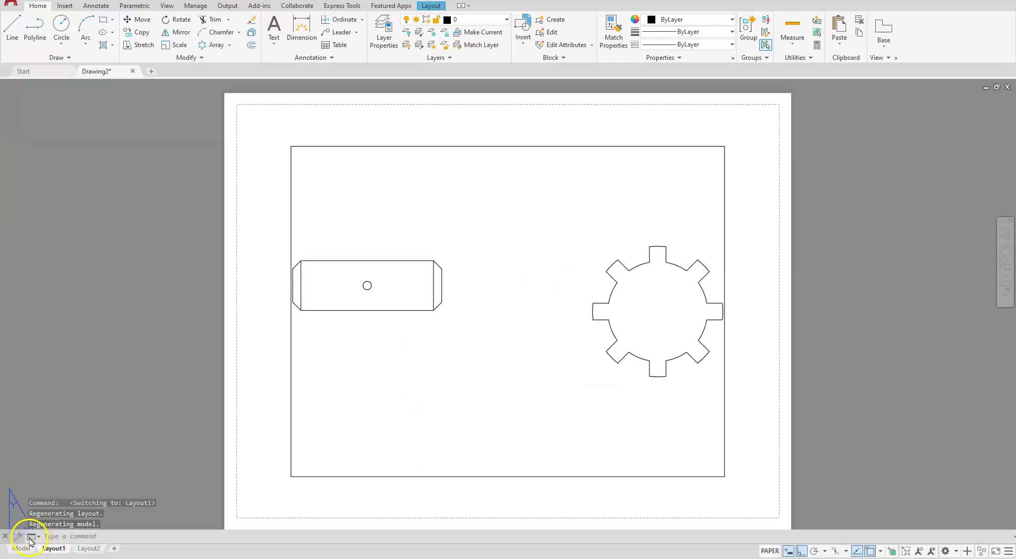
pyautogui.click(263, 395)
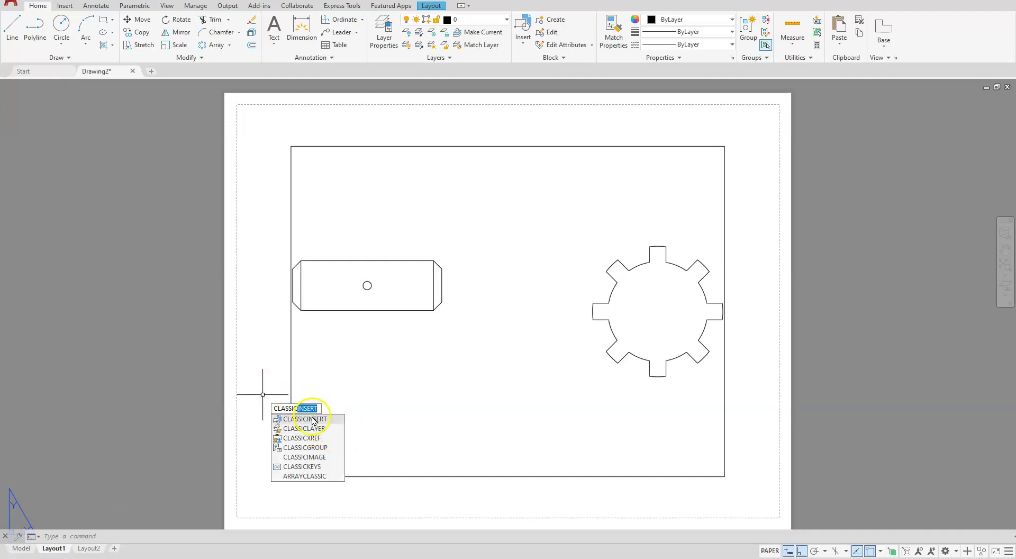
pyautogui.click(313, 420)
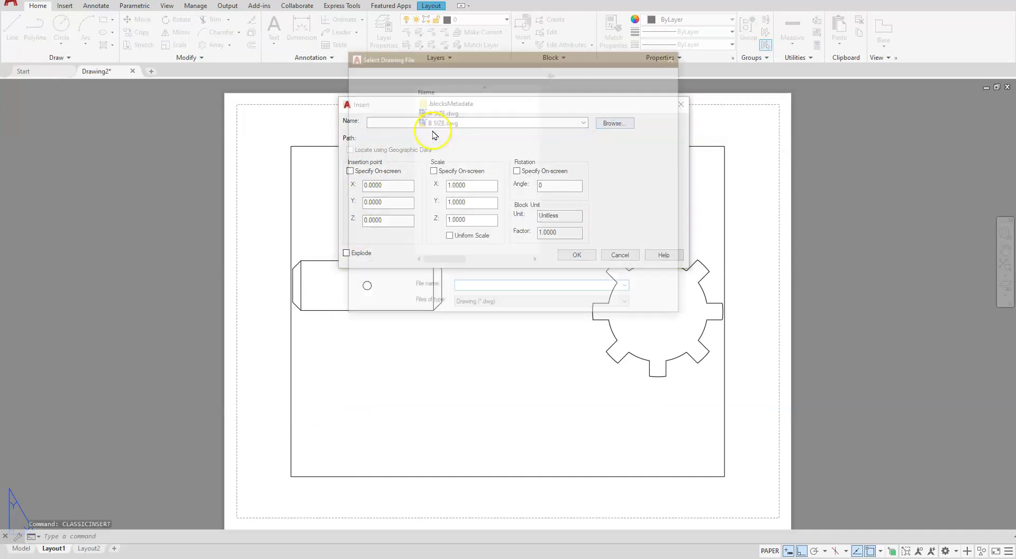
pyautogui.click(432, 114)
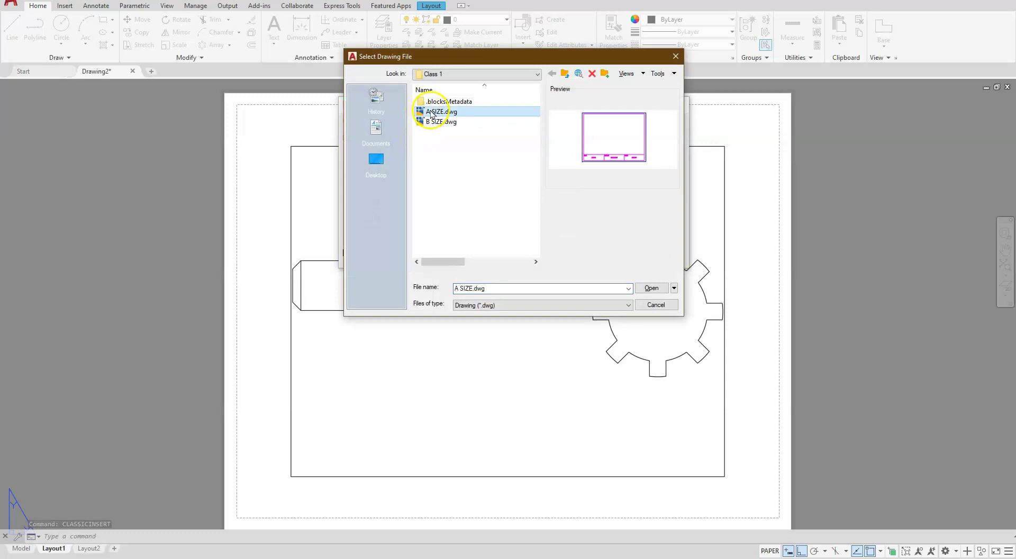
pyautogui.click(643, 290)
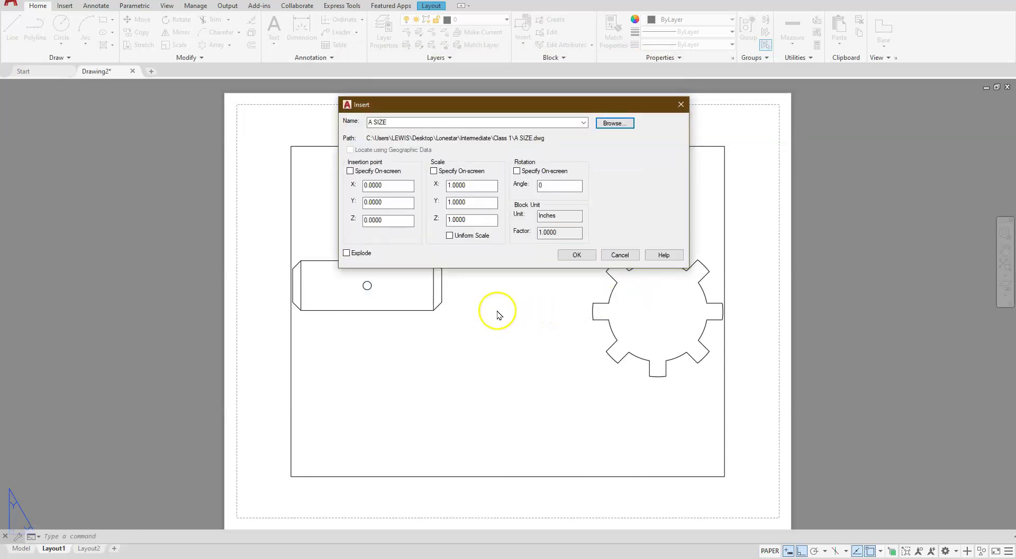
pyautogui.click(576, 255)
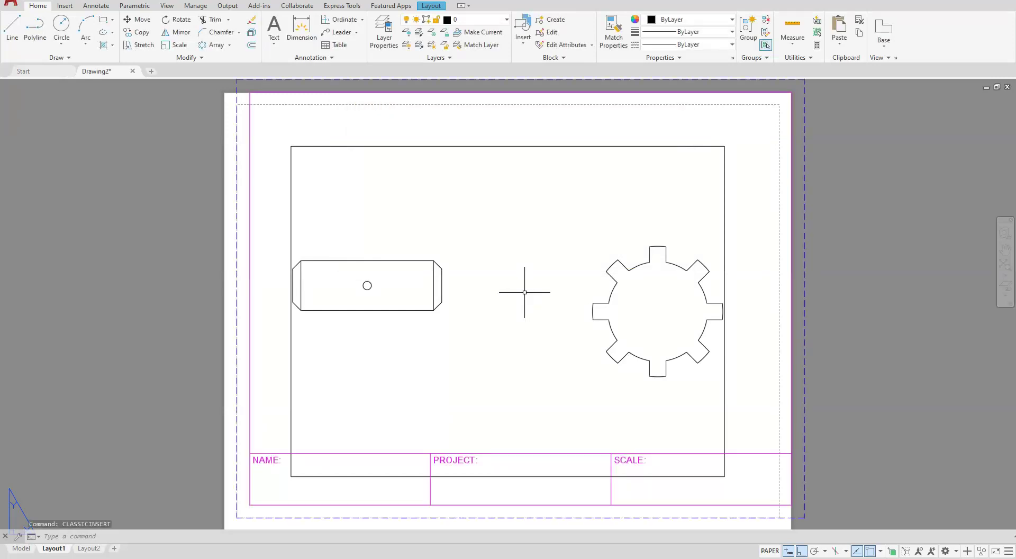
pyautogui.click(249, 503)
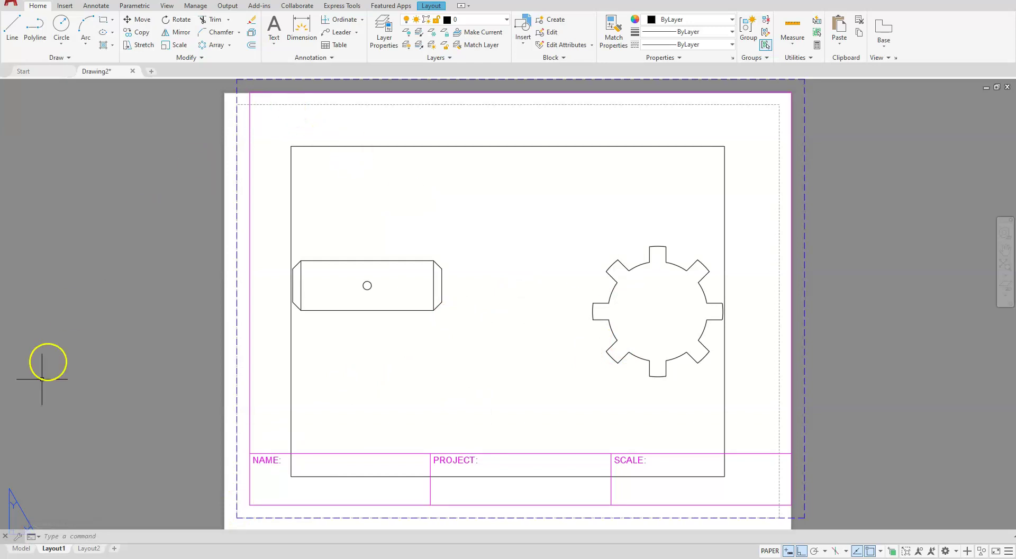
# Modify Layout1's page setup to use the DWG To PDF.pc3 plotter.
pyautogui.rightClick(53, 548)
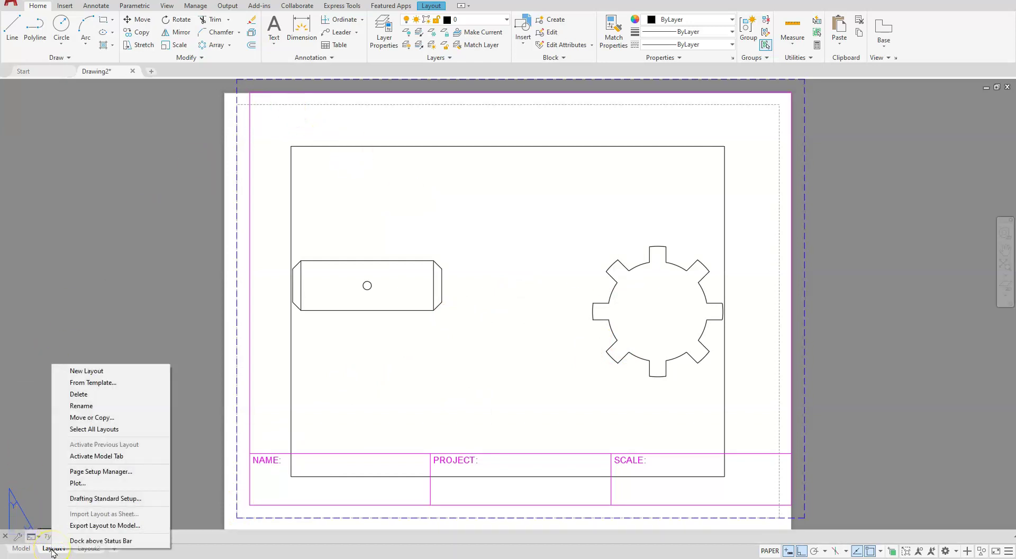
pyautogui.click(99, 475)
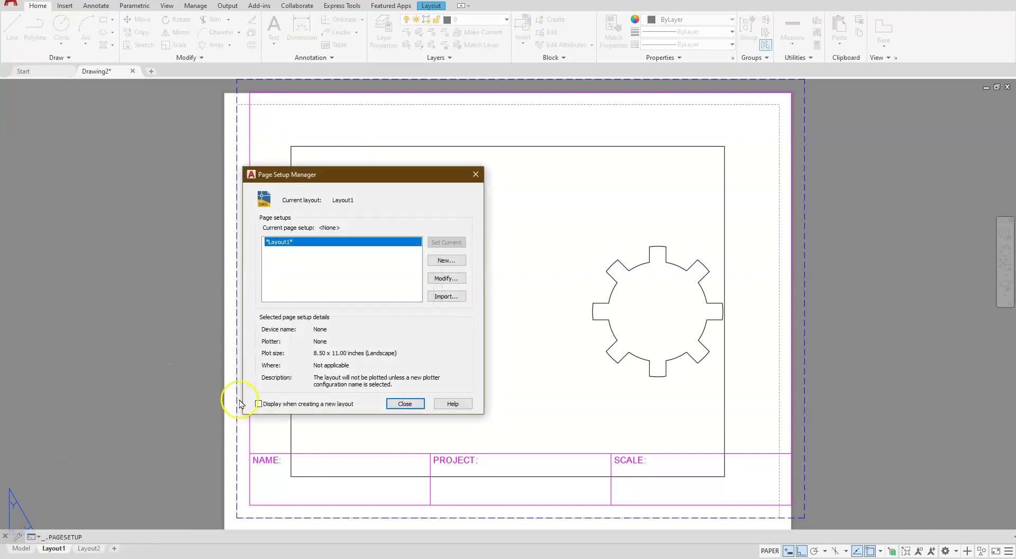
pyautogui.click(447, 280)
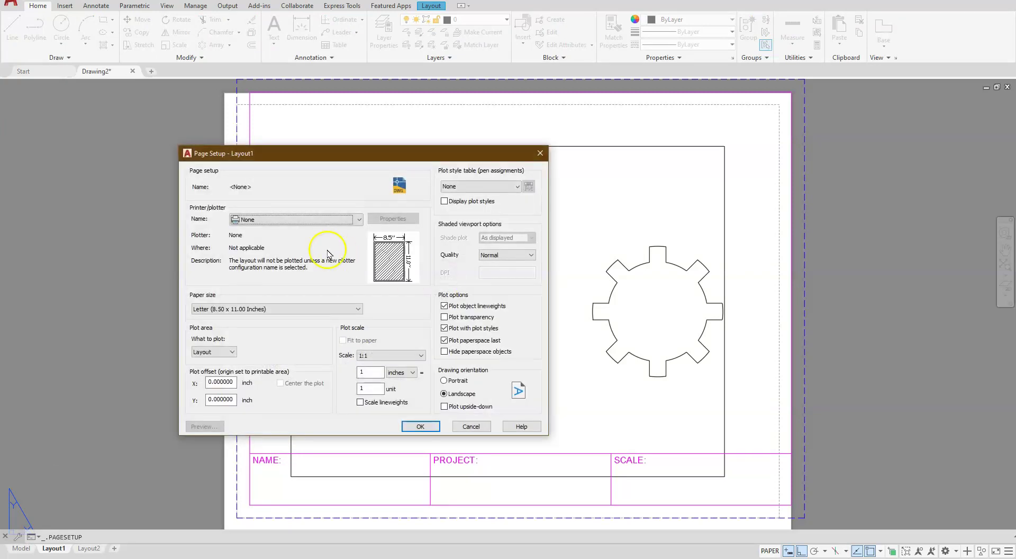
pyautogui.click(321, 221)
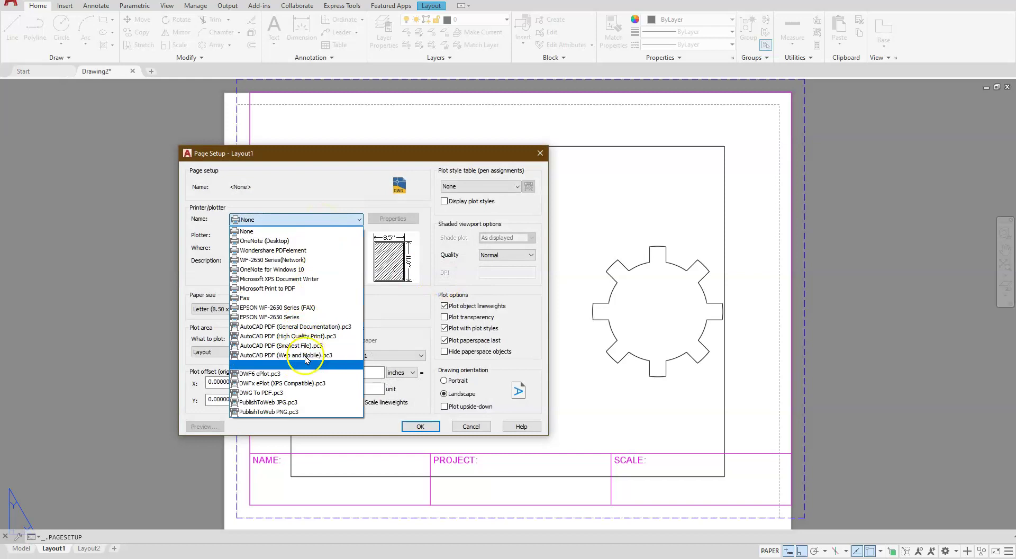
pyautogui.click(259, 393)
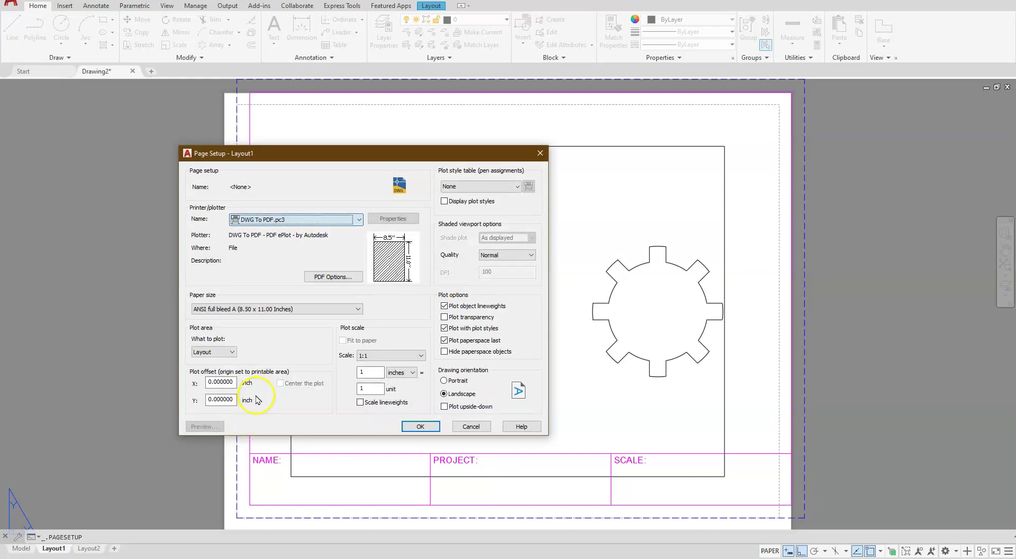
# Set Layout1's paper size to ANSI full bleed A (11.00 x 8.50 Inches).
pyautogui.click(259, 309)
pyautogui.scroll(5, 361, 378)
pyautogui.scroll(1, 362, 378)
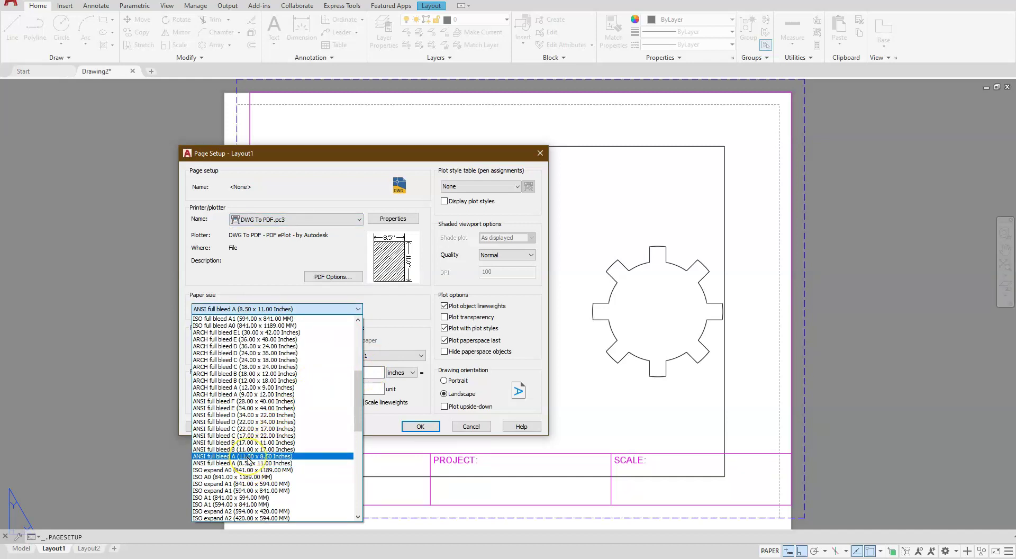
pyautogui.click(248, 456)
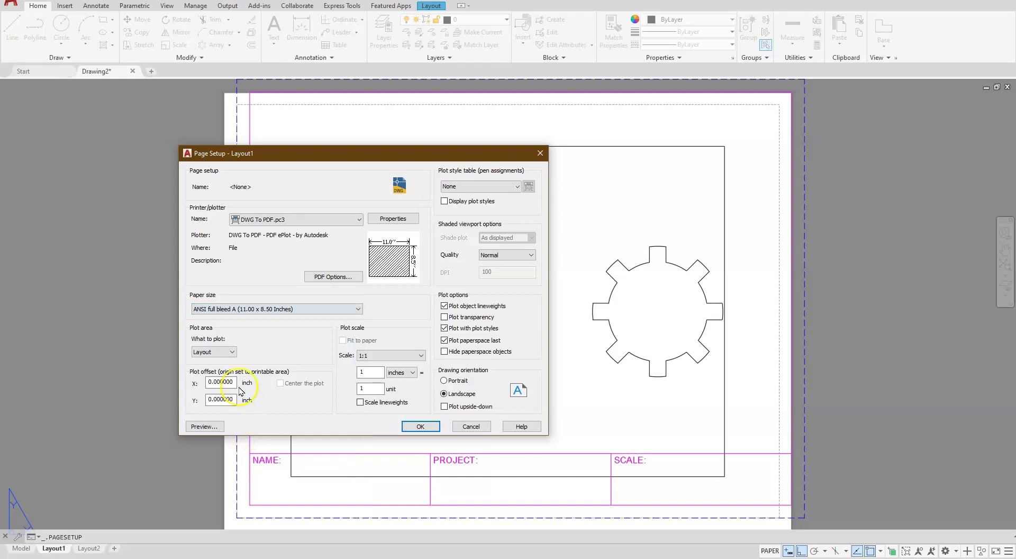
# Set Layout1's plot area to Extents and center the plot on the paper.
pyautogui.click(229, 352)
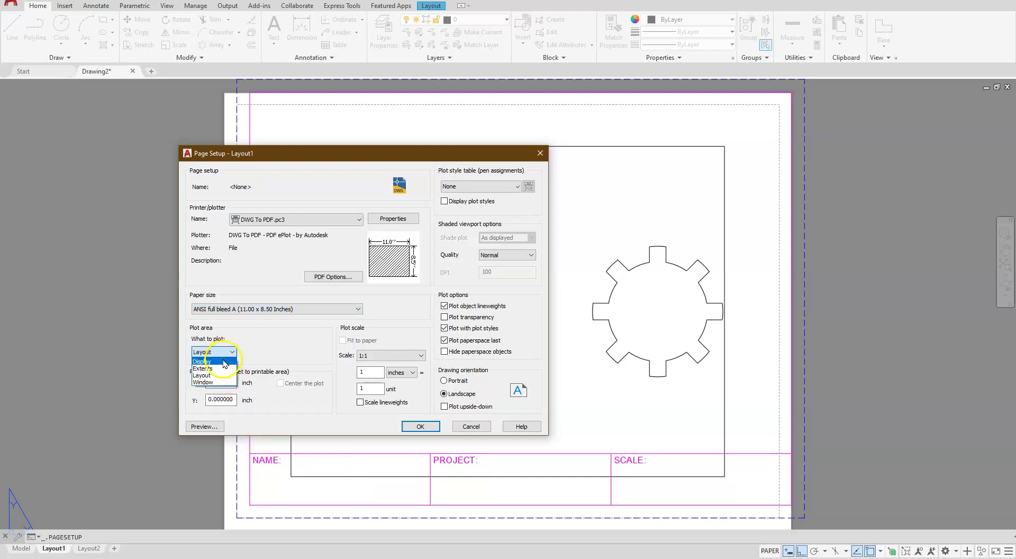
pyautogui.click(221, 371)
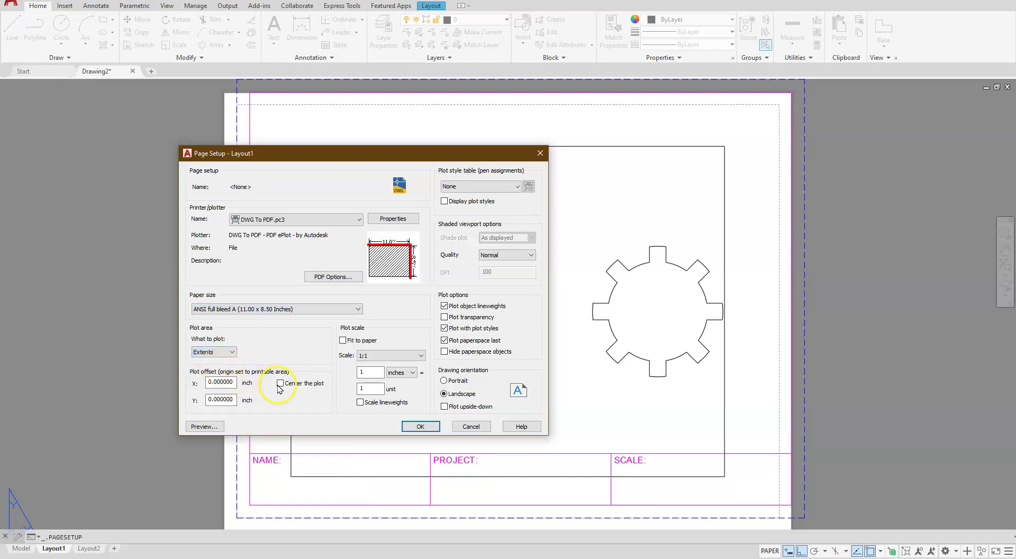
pyautogui.click(281, 383)
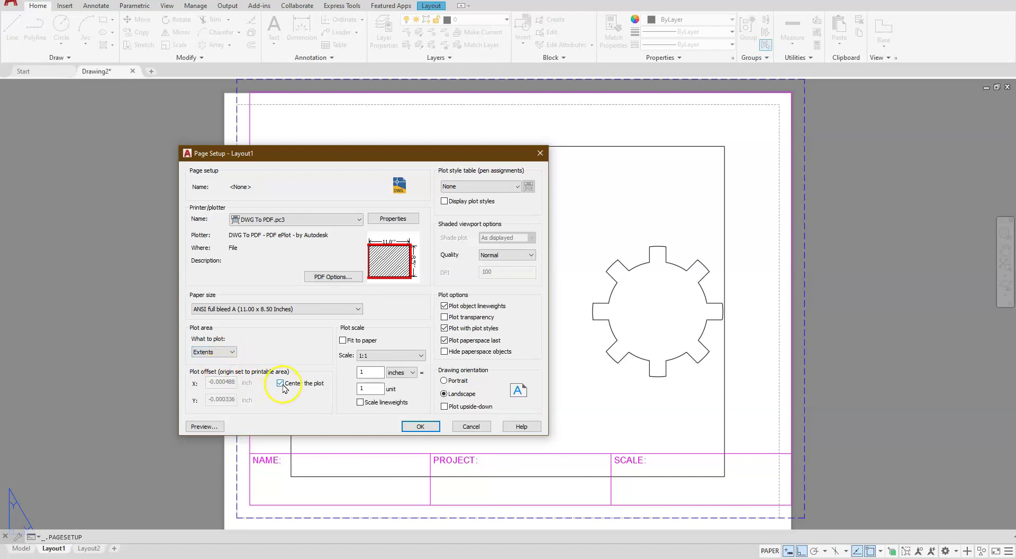
# Assign the monochrome.ctb plot style table to Layout1, then accept the page setup and close the Page Setup Manager.
pyautogui.click(487, 190)
pyautogui.click(476, 243)
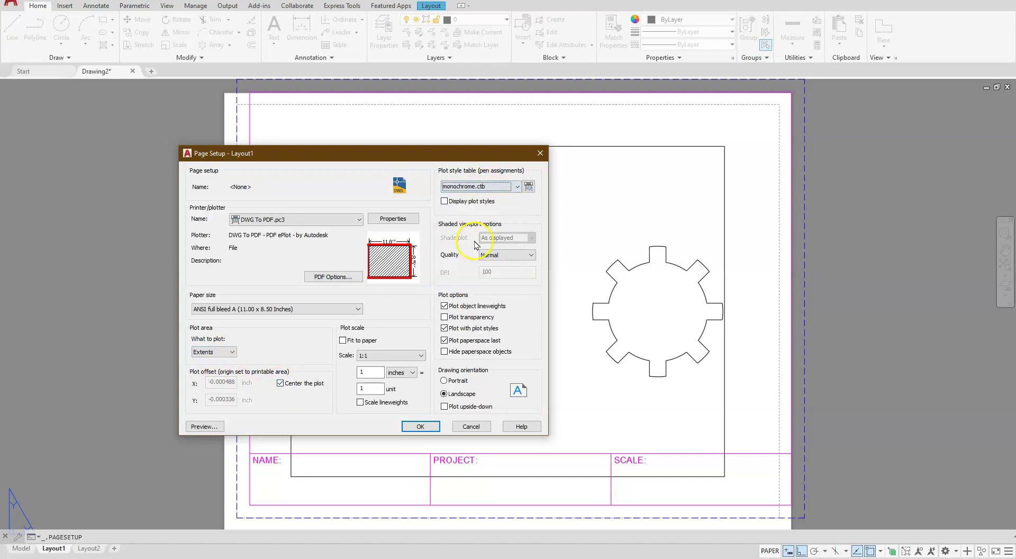
pyautogui.click(421, 427)
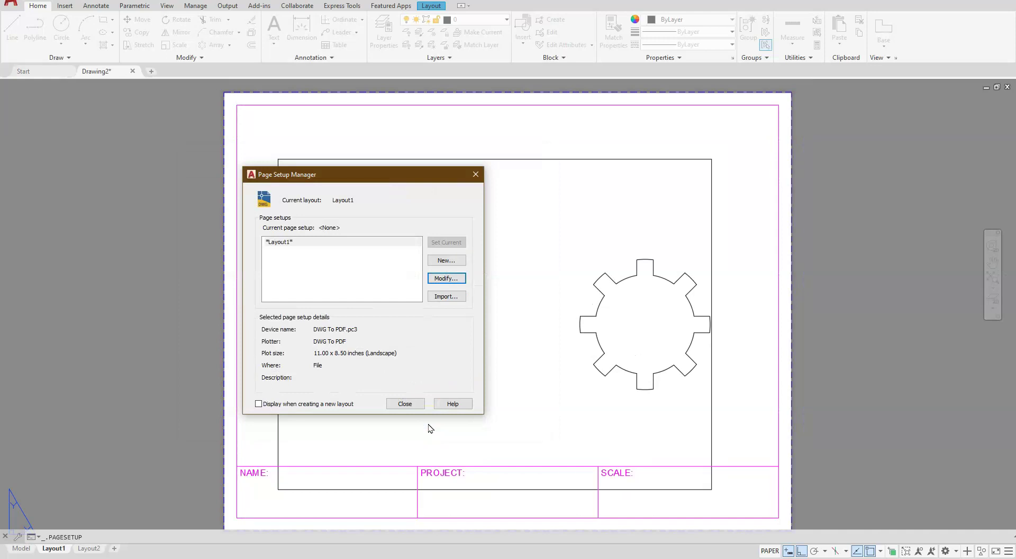
pyautogui.click(406, 403)
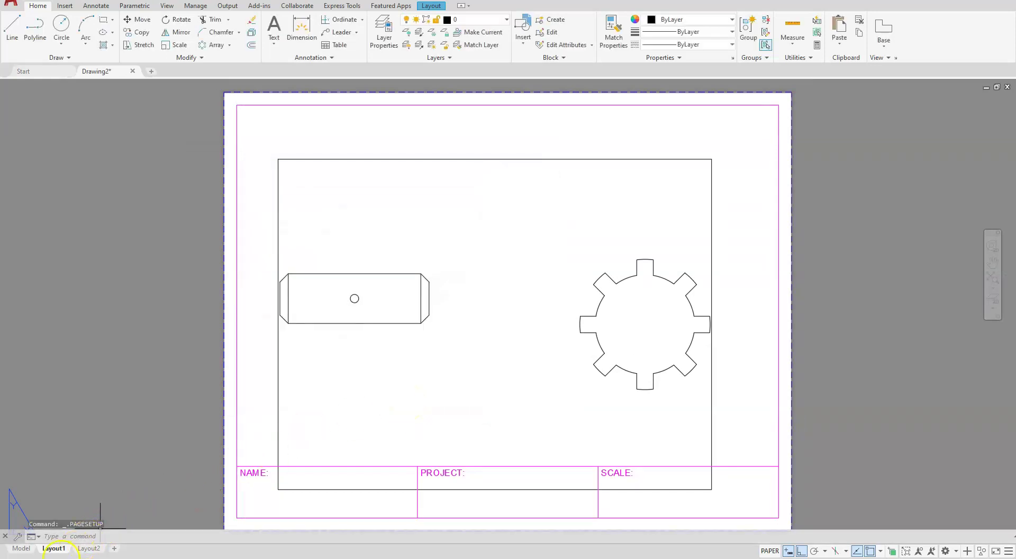
# Return to model space and set the CENTERLAYER variable to the center layer.
pyautogui.click(21, 549)
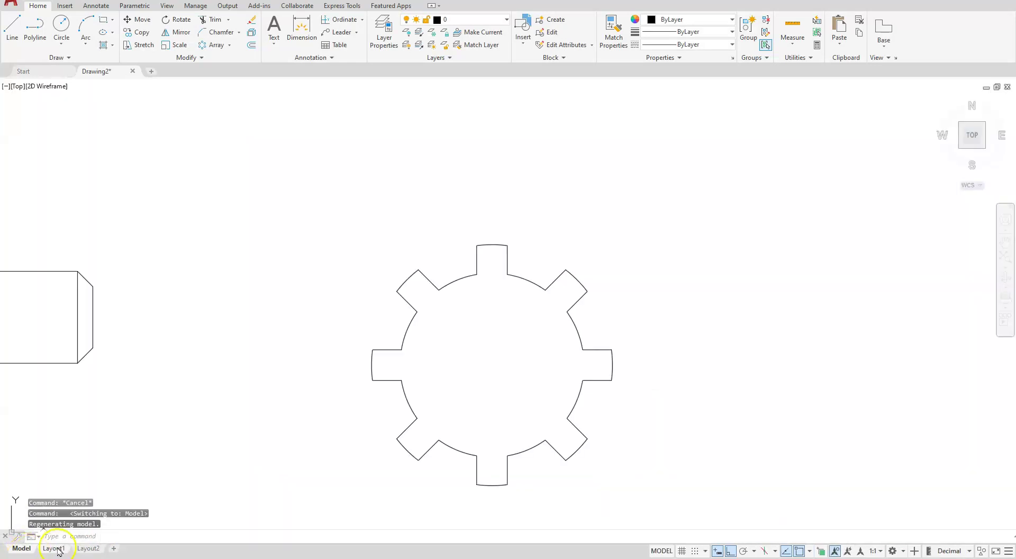
pyautogui.moveTo(277, 340)
pyautogui.mouseDown(button='middle')
pyautogui.moveTo(591, 262)
pyautogui.moveTo(725, 343)
pyautogui.mouseUp(button='middle')
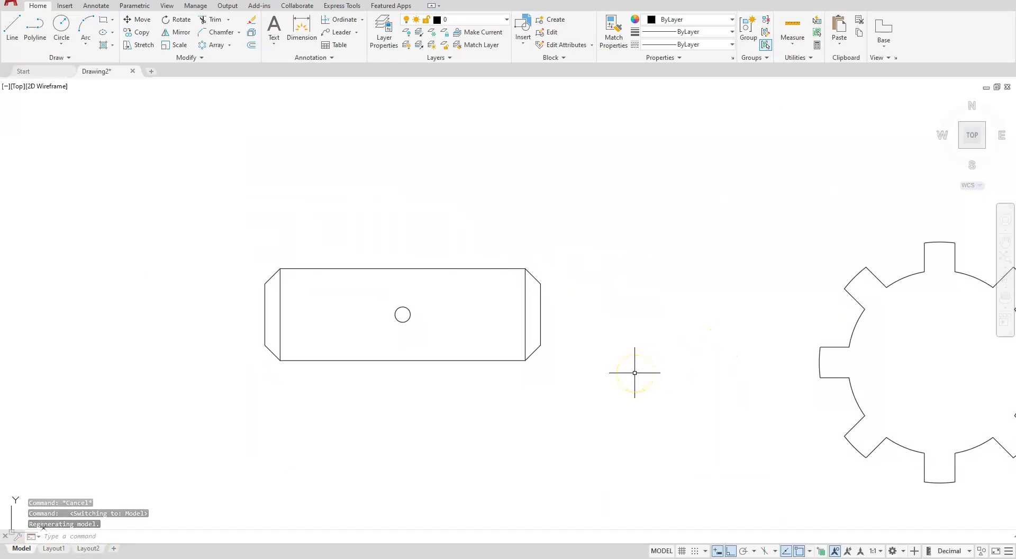
pyautogui.write('cen')
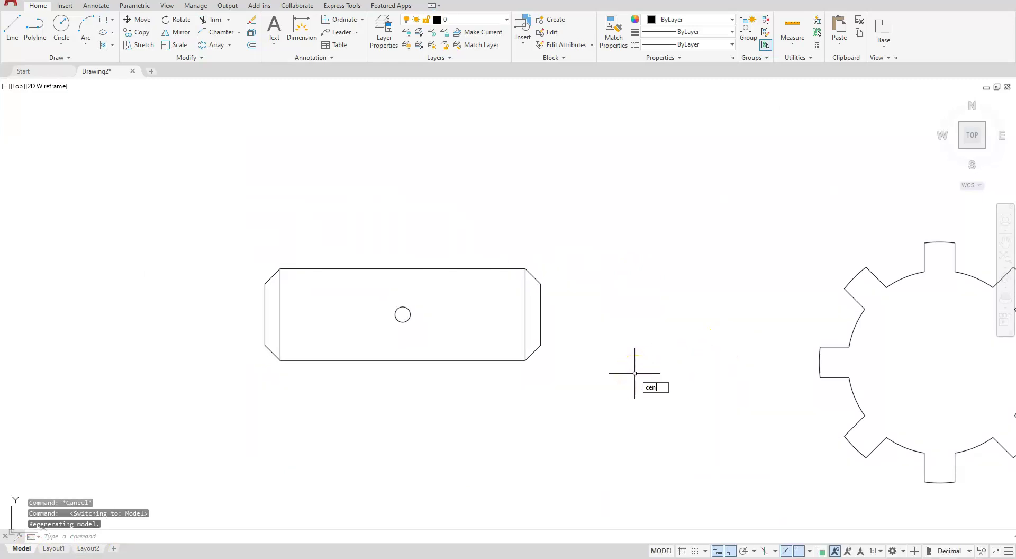
pyautogui.write('terlaye')
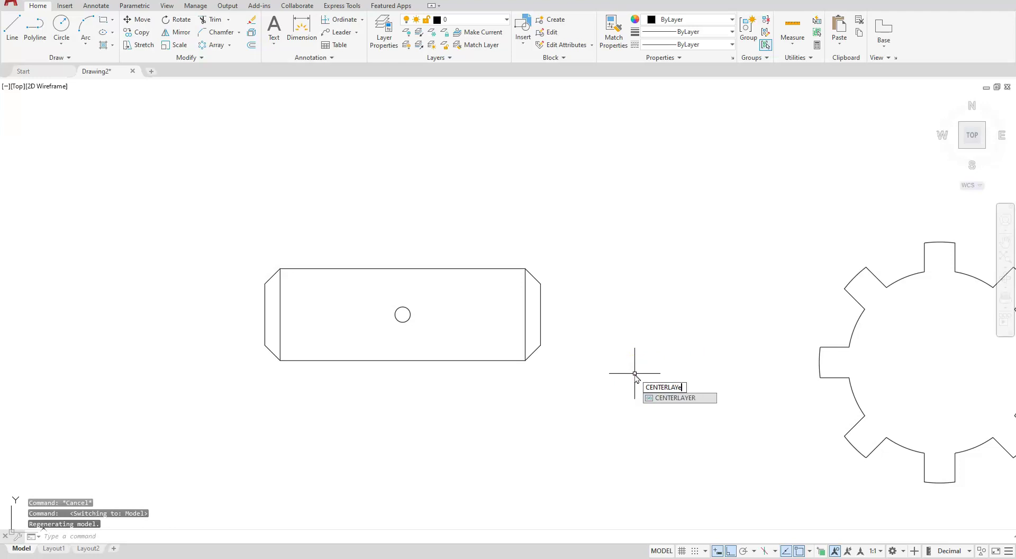
pyautogui.write('r')
pyautogui.press('Return')
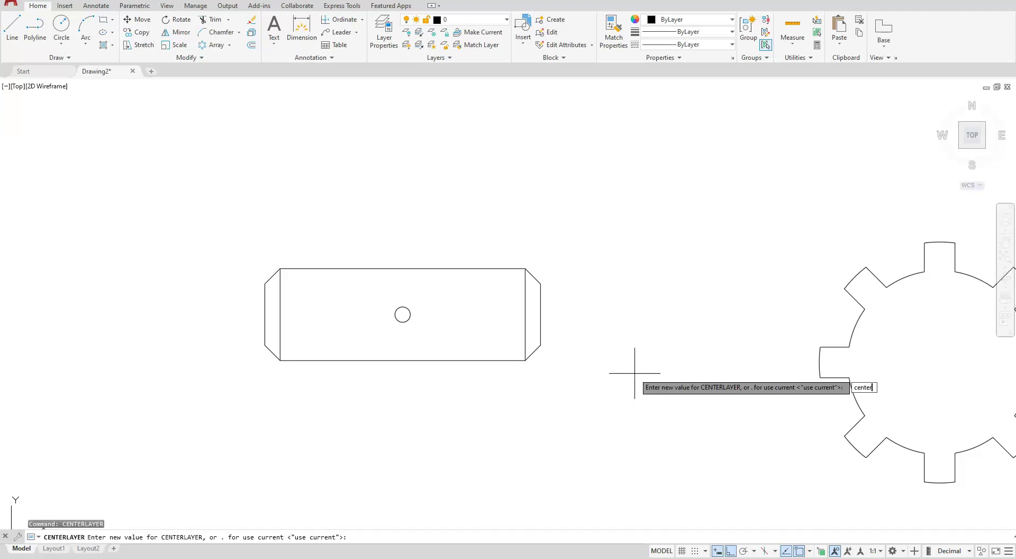
pyautogui.write('center')
pyautogui.press('Return')
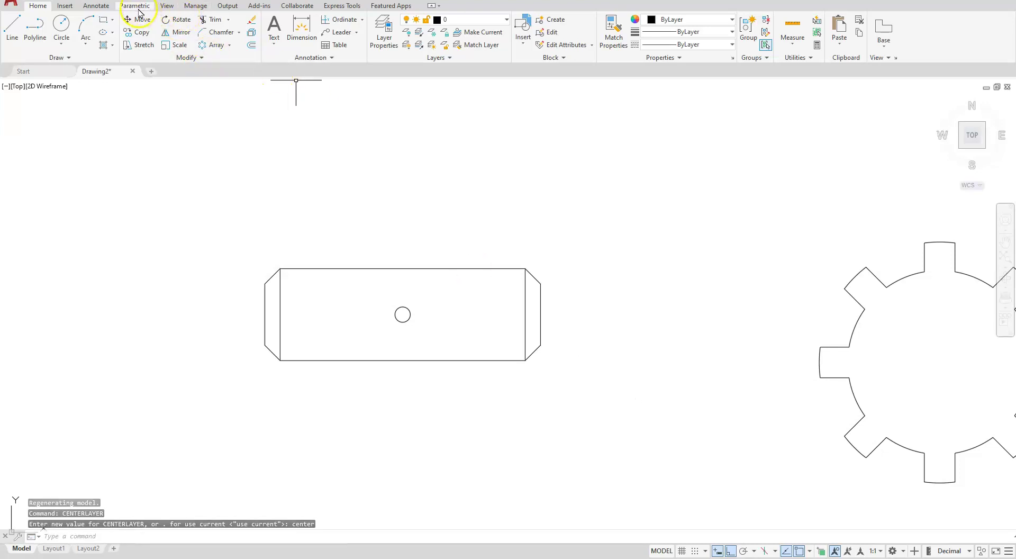
# Add a centerline between the two long horizontal edges of the chamfered rectangular view.
pyautogui.click(109, 8)
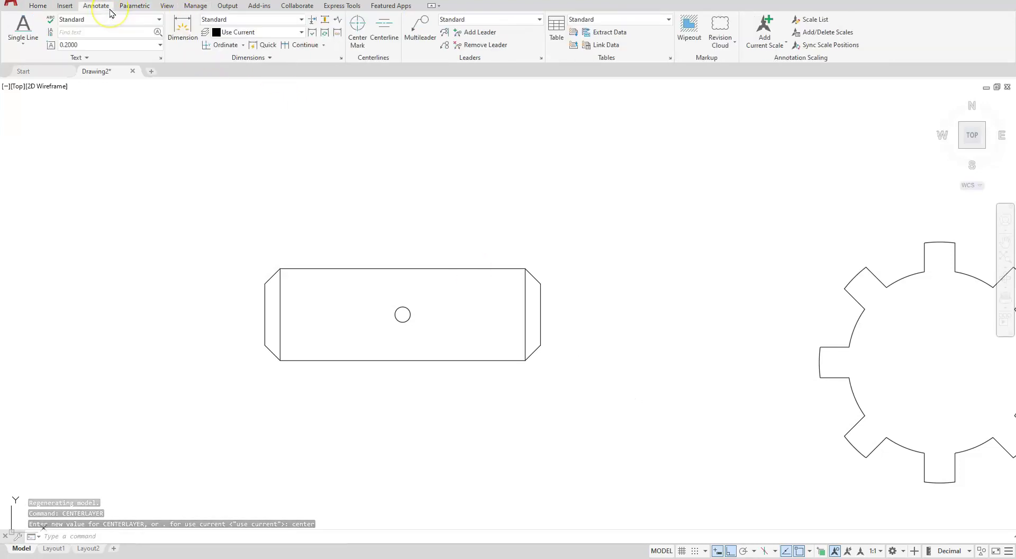
pyautogui.click(385, 26)
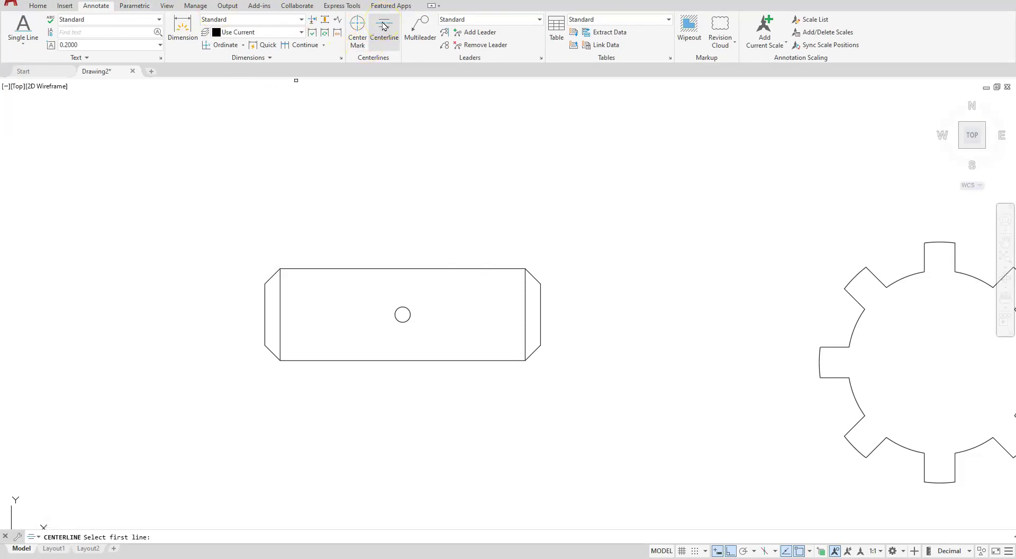
pyautogui.click(345, 270)
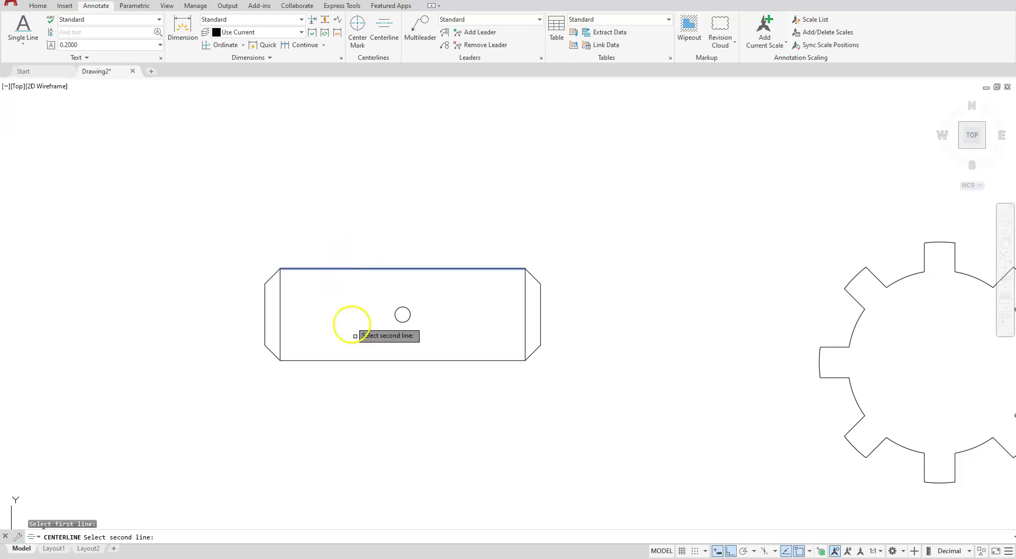
pyautogui.click(358, 360)
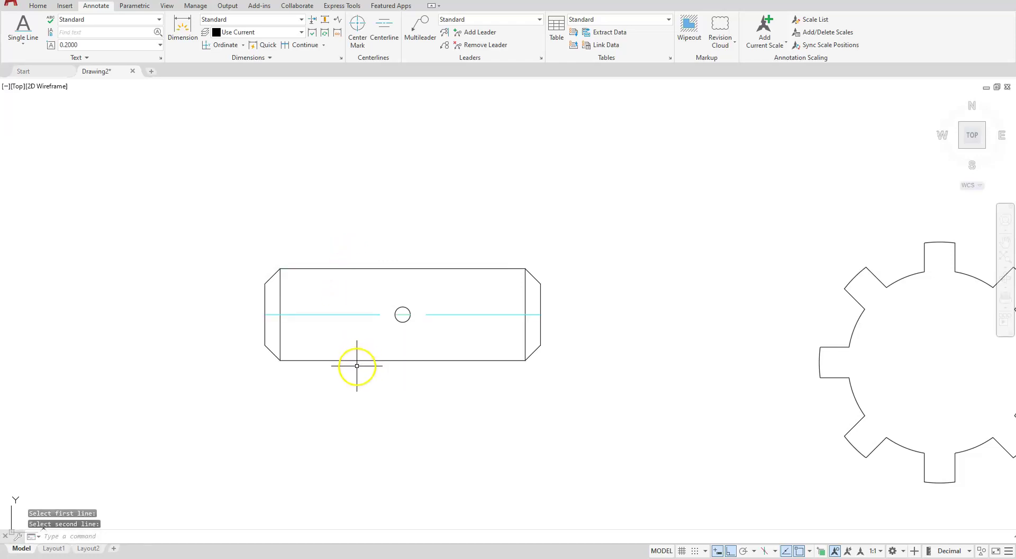
# Stretch both ends of the rectangular view's centerline outward to its short outer end edges.
pyautogui.click(300, 314)
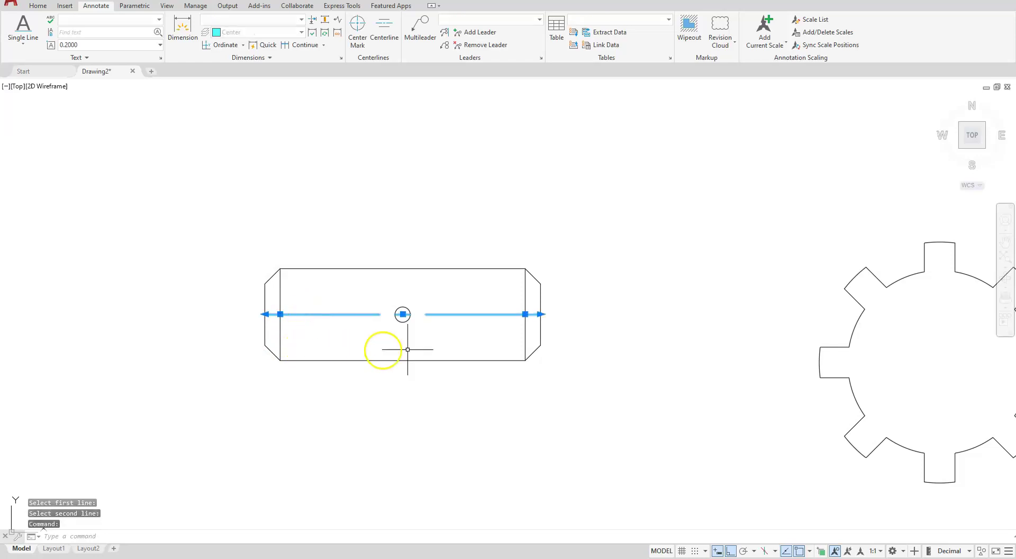
pyautogui.scroll(5, 522, 311)
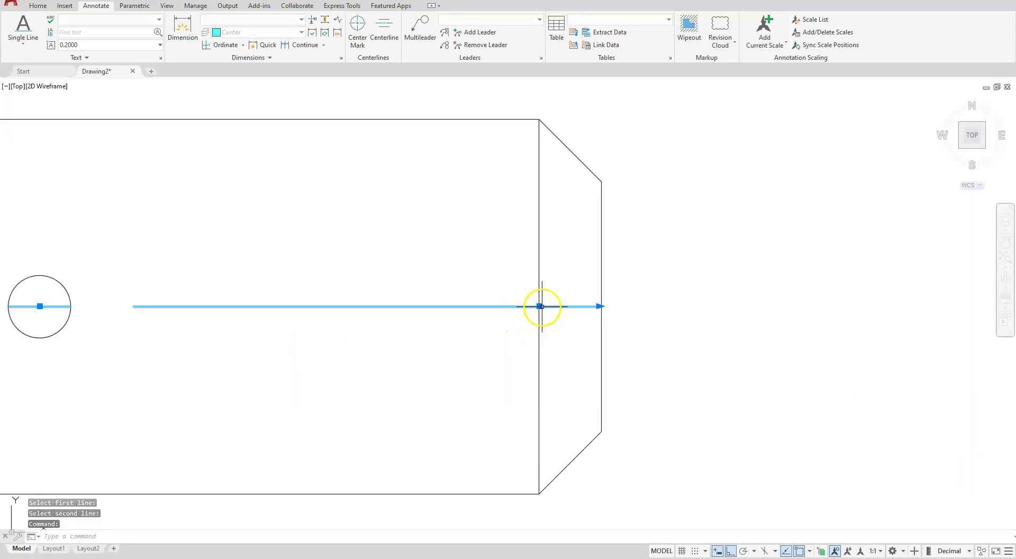
pyautogui.click(539, 306)
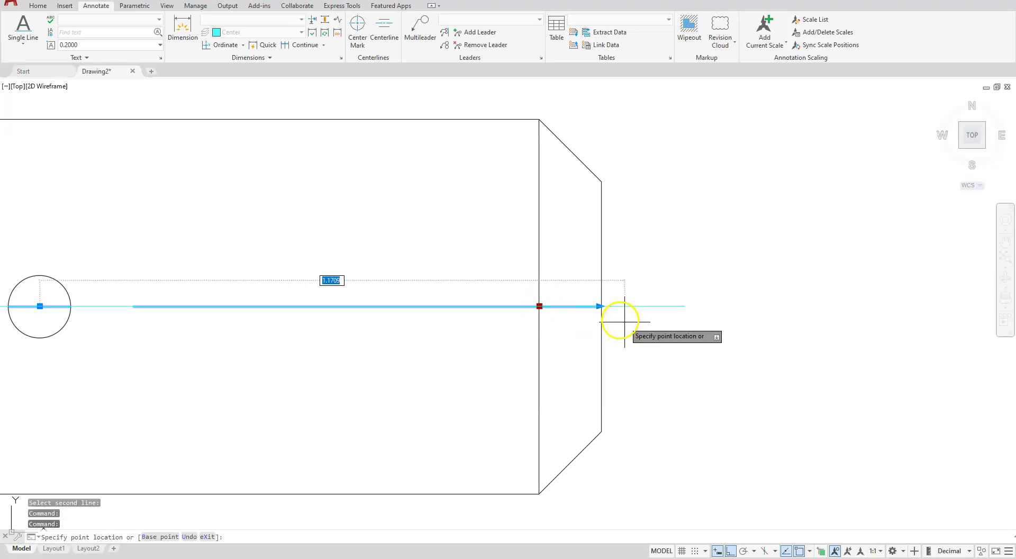
pyautogui.click(600, 311)
pyautogui.scroll(-2, 600, 309)
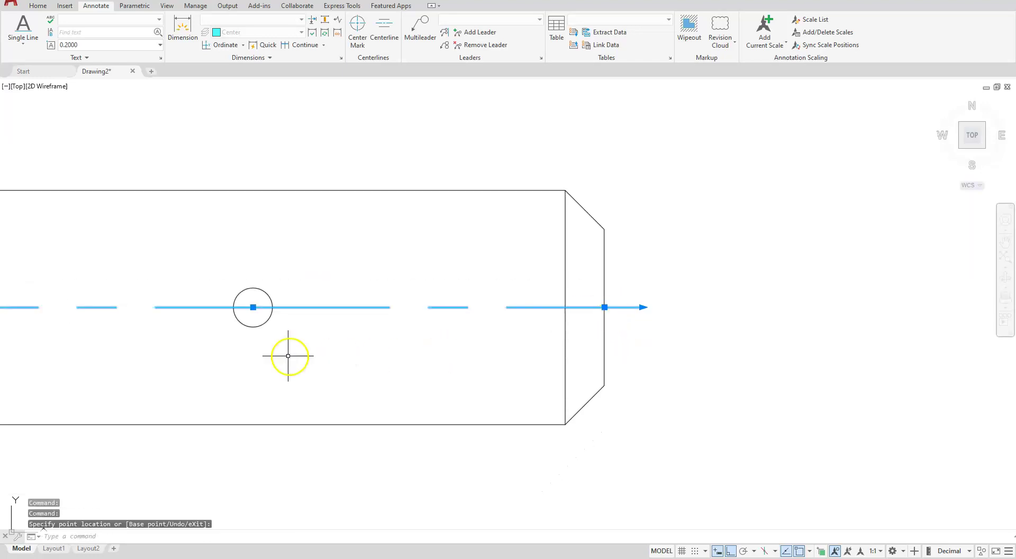
pyautogui.scroll(-6, 462, 277)
pyautogui.scroll(6, 321, 285)
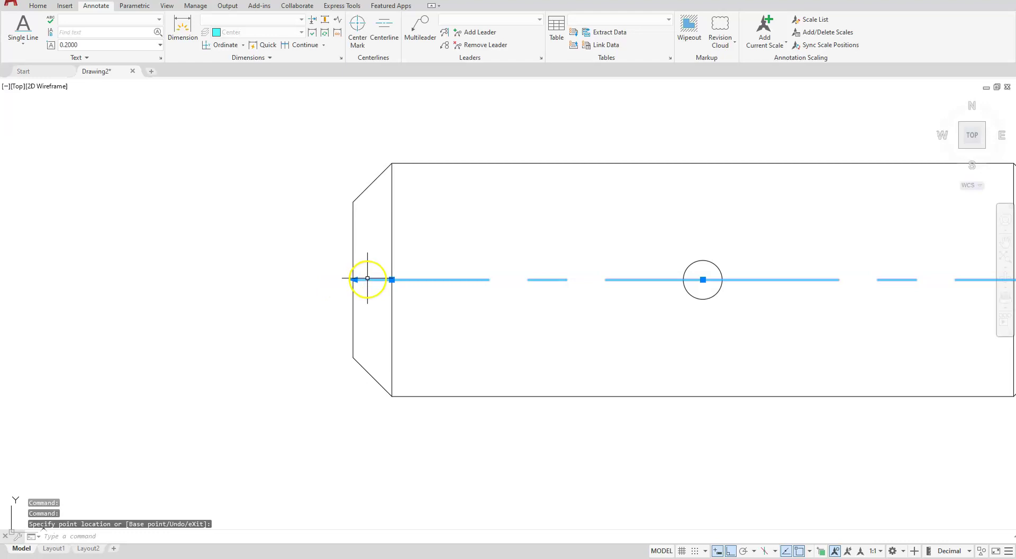
pyautogui.click(392, 279)
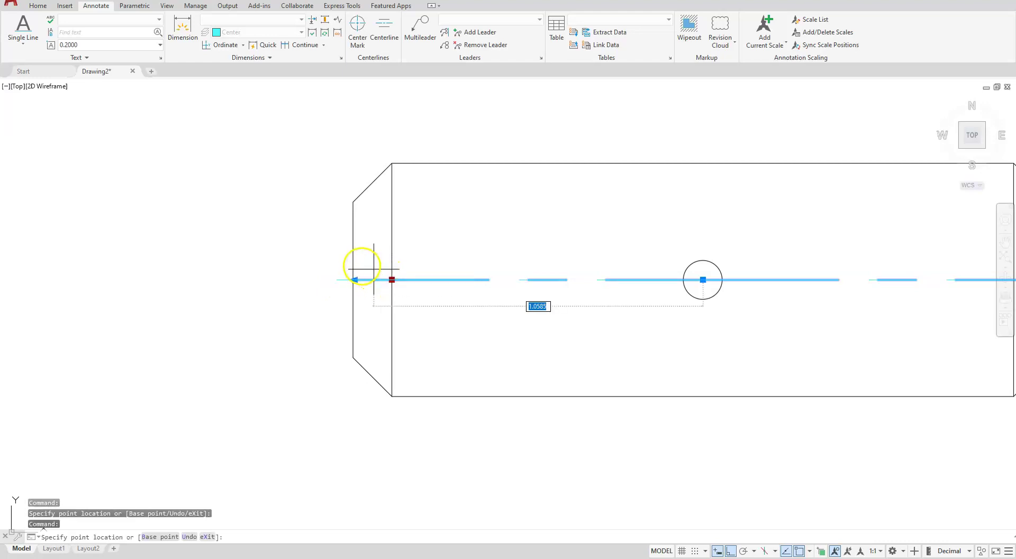
pyautogui.click(351, 264)
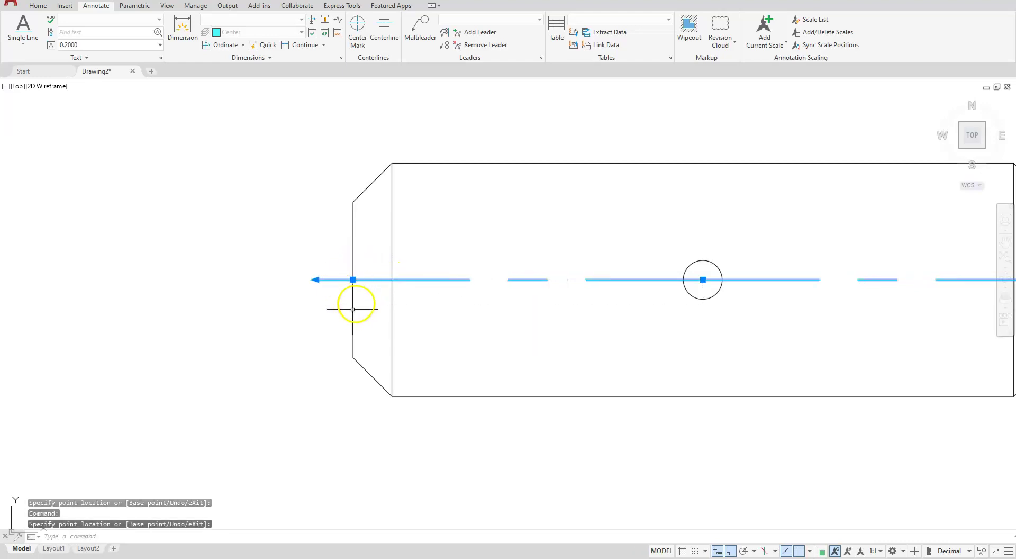
pyautogui.press('Escape')
pyautogui.press('Escape')
pyautogui.press('Escape')
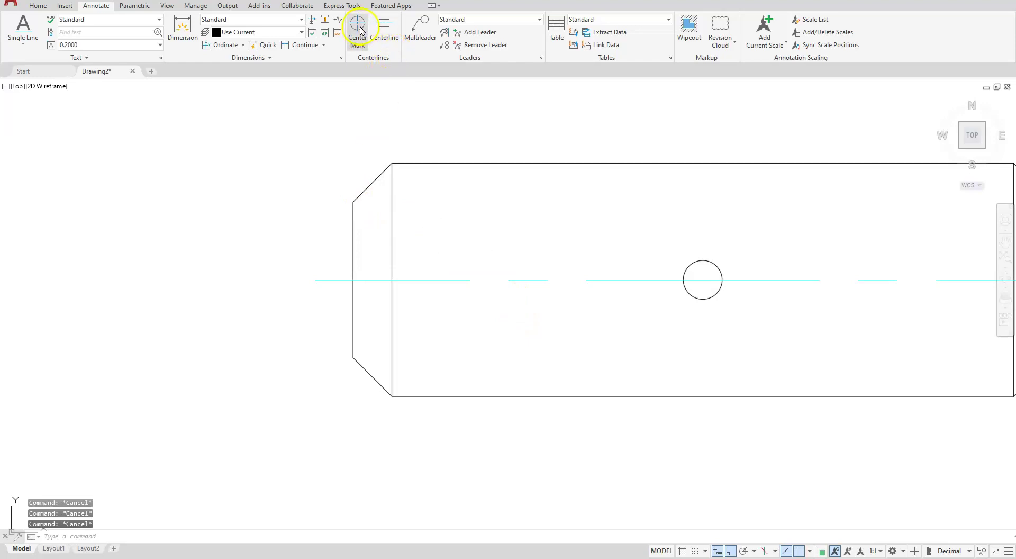
# Add a center mark to the small circle in the middle of the rectangular view.
pyautogui.click(359, 29)
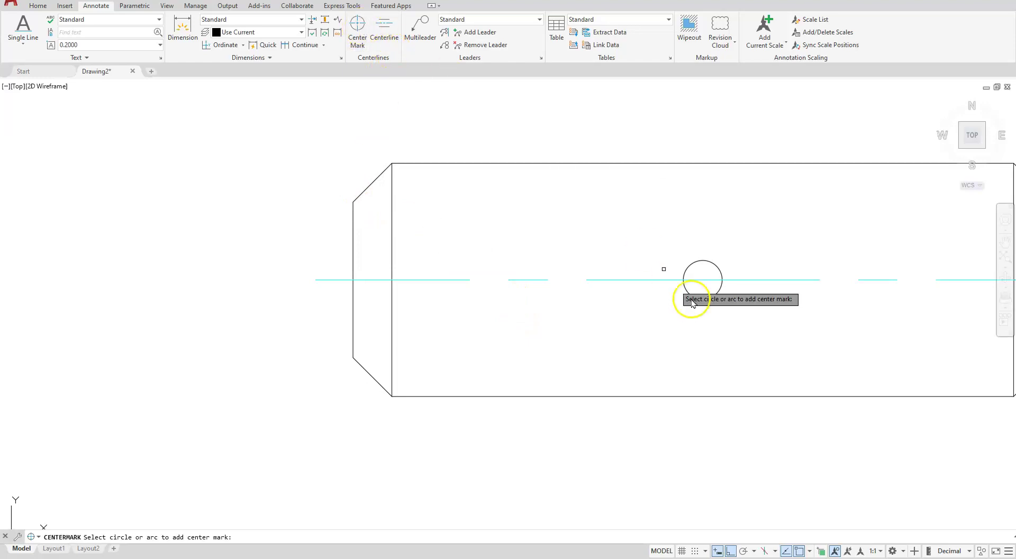
pyautogui.click(697, 263)
pyautogui.press('Escape')
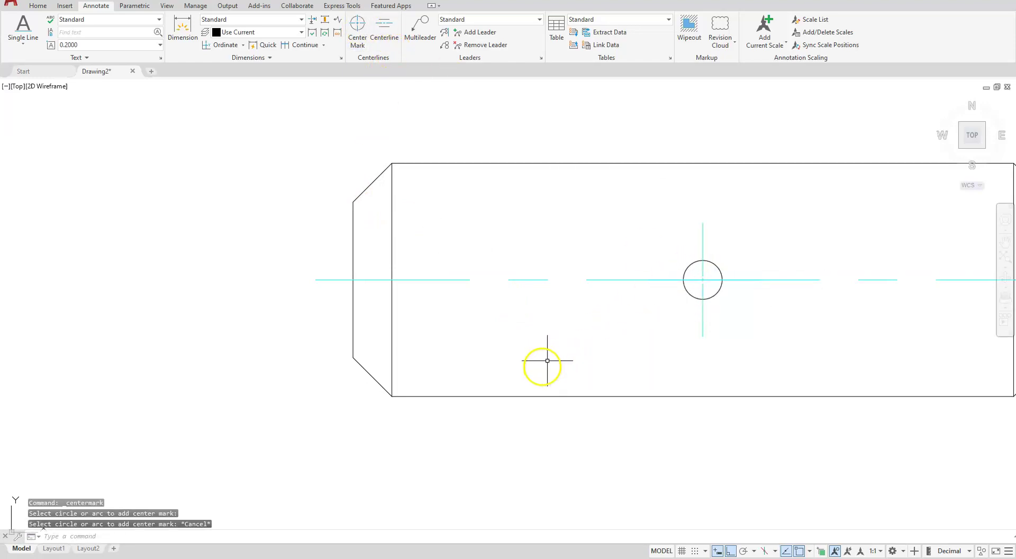
# Add a center mark to the gear using the outer arc of its uppermost tooth.
pyautogui.scroll(-6, 545, 357)
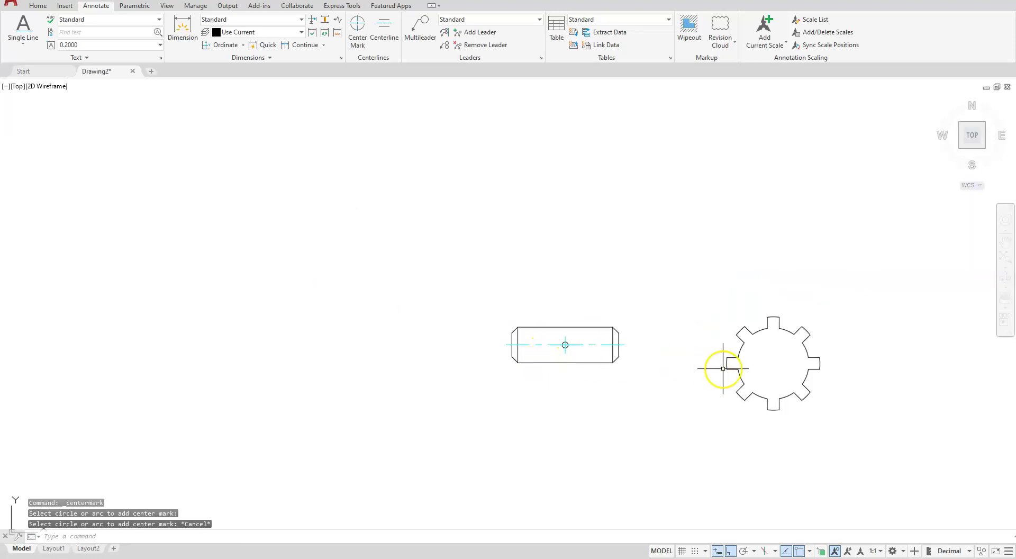
pyautogui.scroll(6, 851, 397)
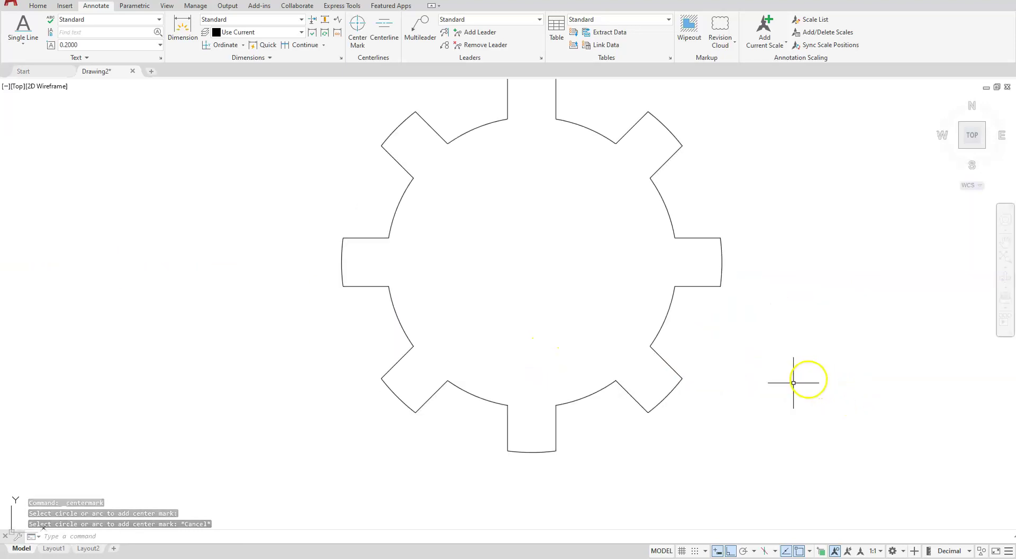
pyautogui.scroll(-2, 771, 373)
pyautogui.click(357, 27)
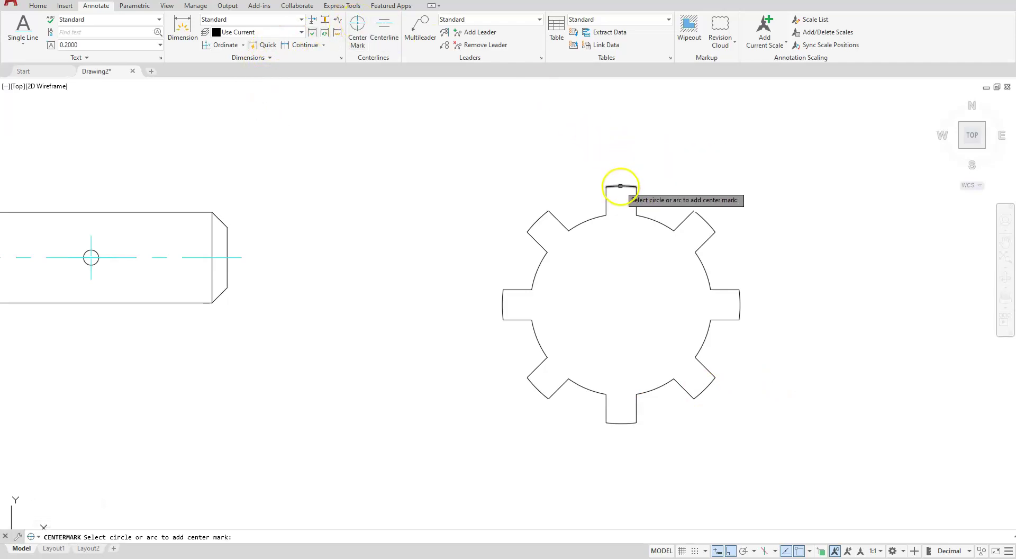
pyautogui.click(620, 186)
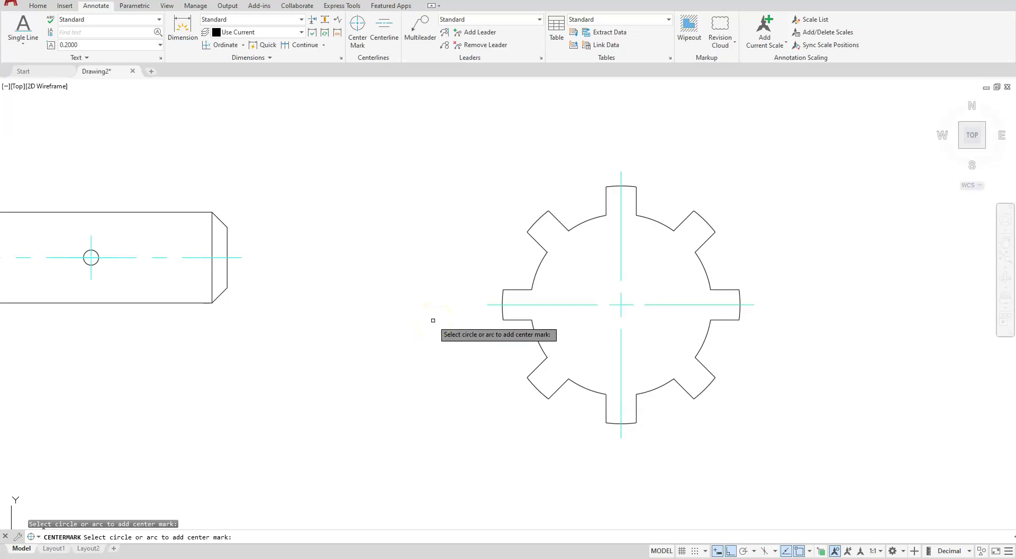
pyautogui.press('Escape')
pyautogui.press('Escape')
pyautogui.press('Escape')
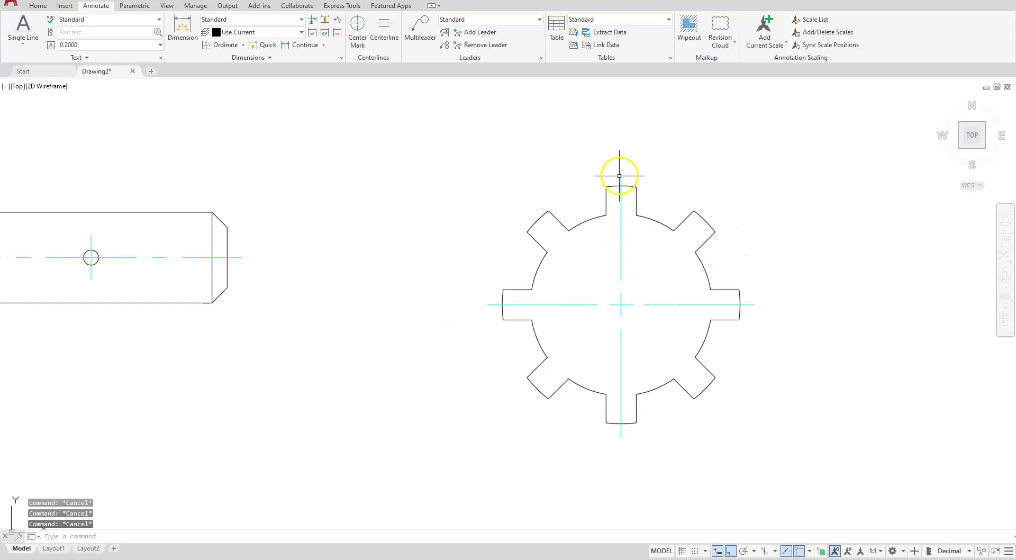
# Draw a line from the gear's center to the midpoint of the upper-right diagonal tooth's outer arc.
pyautogui.click(38, 6)
pyautogui.click(14, 27)
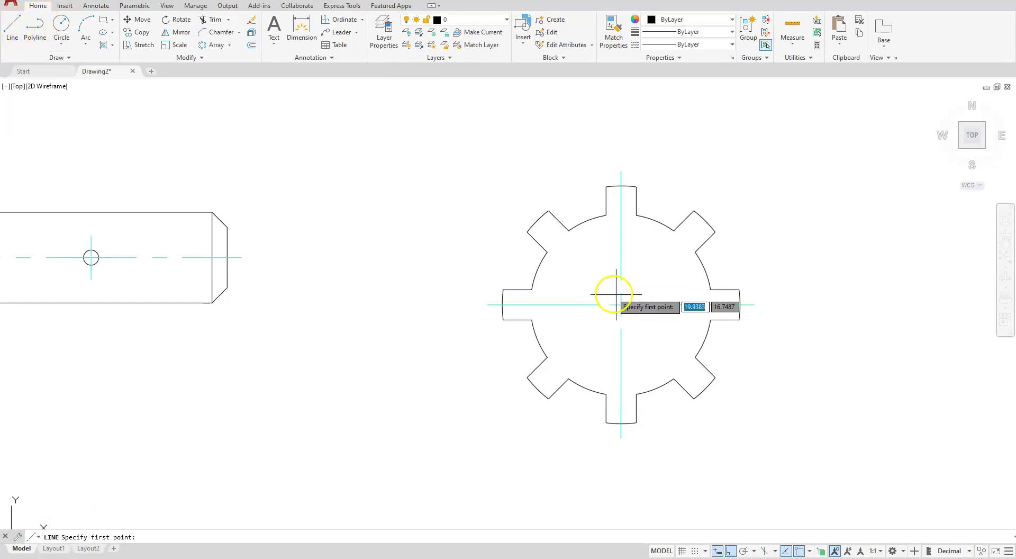
pyautogui.click(621, 305)
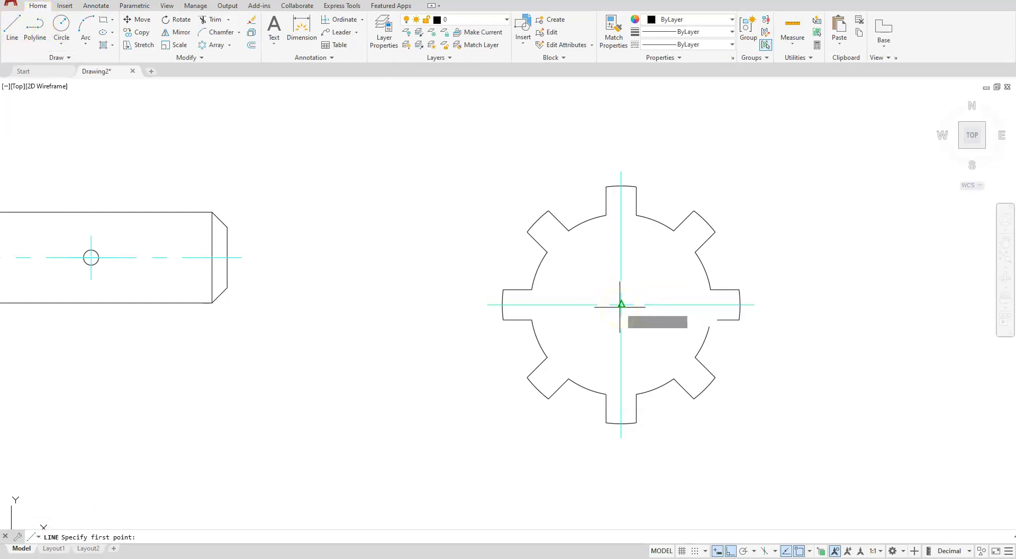
pyautogui.click(706, 221)
pyautogui.press('Escape')
pyautogui.press('Escape')
pyautogui.press('Escape')
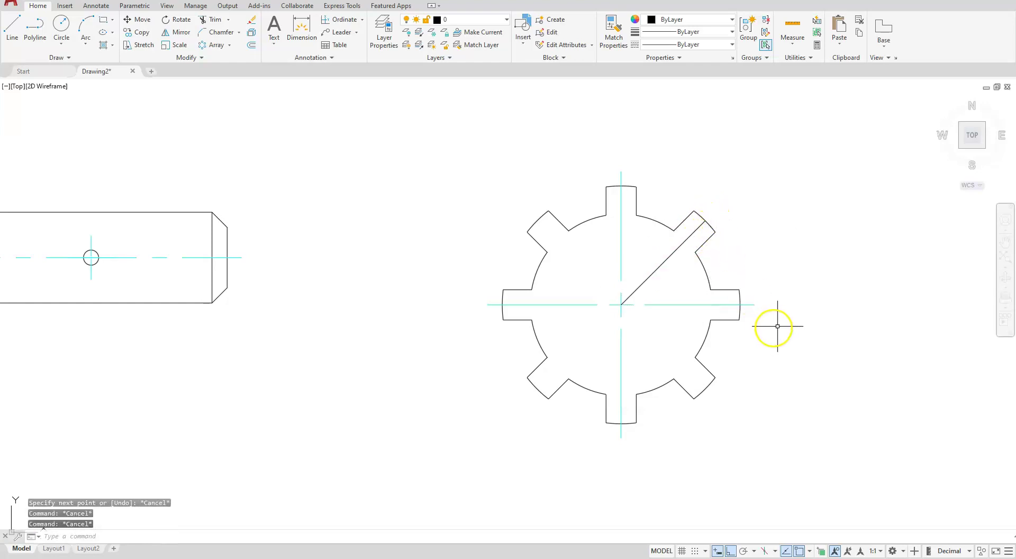
# Lengthen the diagonal line's outer end by a delta equal to the center mark's overhang beyond the horizontal tooth's outer arc.
pyautogui.scroll(4, 782, 322)
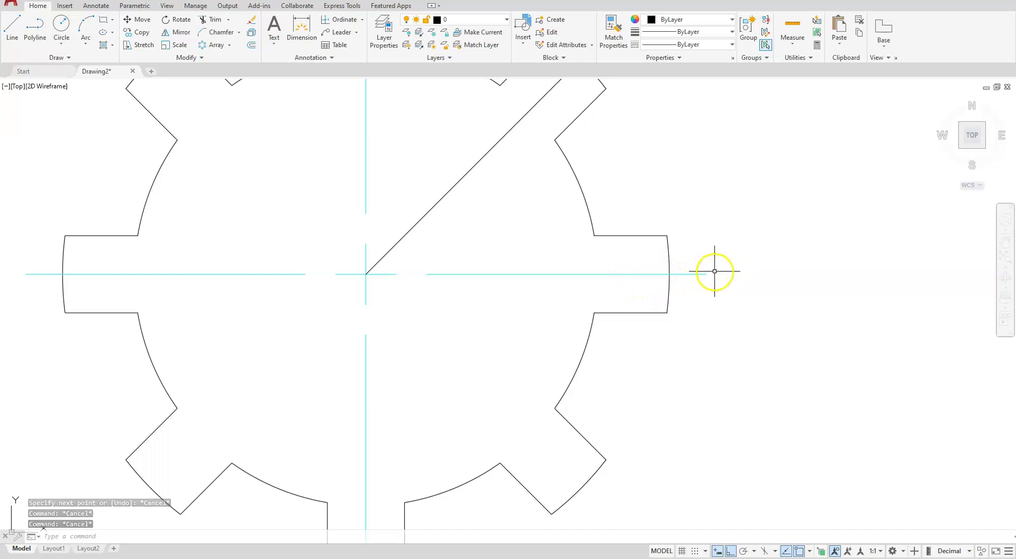
pyautogui.click(188, 58)
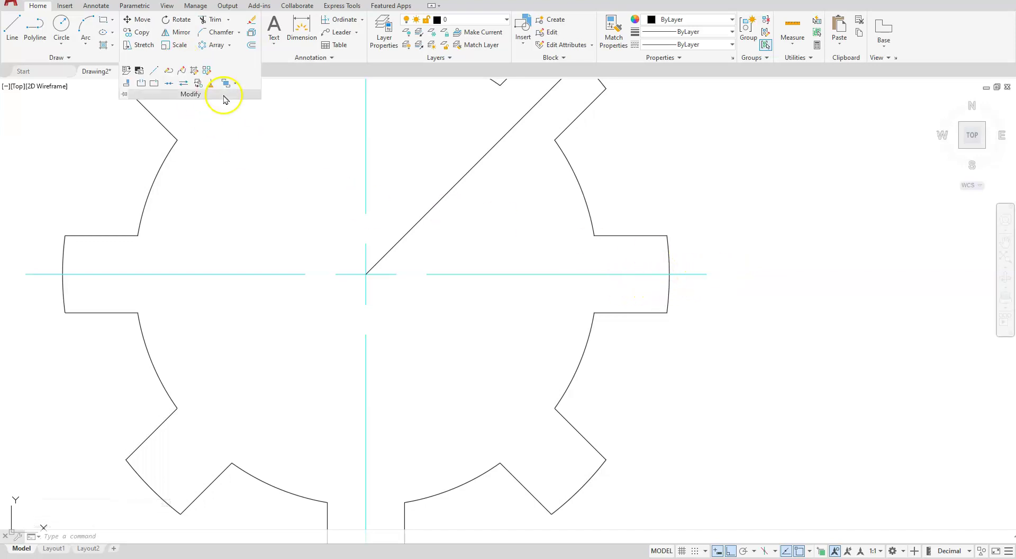
pyautogui.click(155, 74)
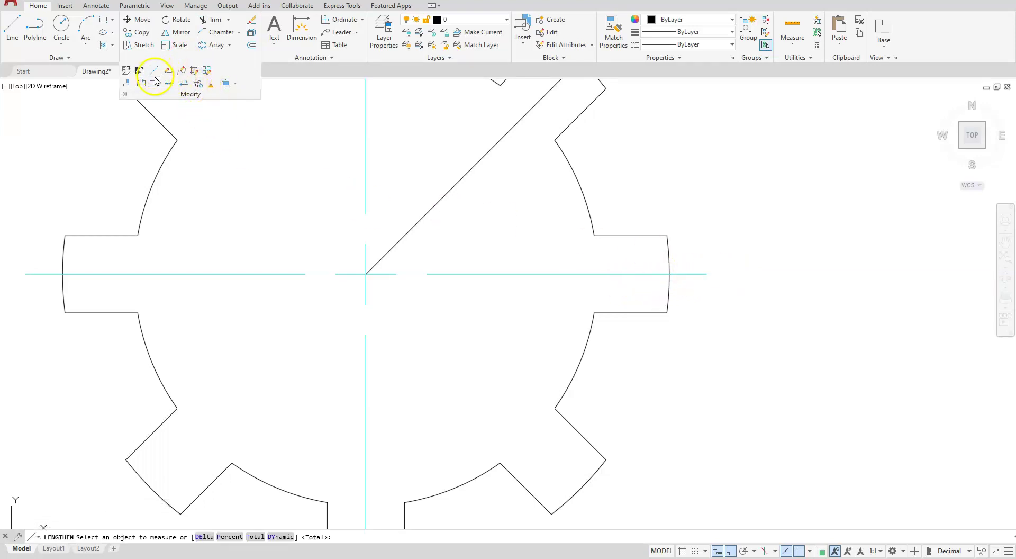
pyautogui.click(204, 538)
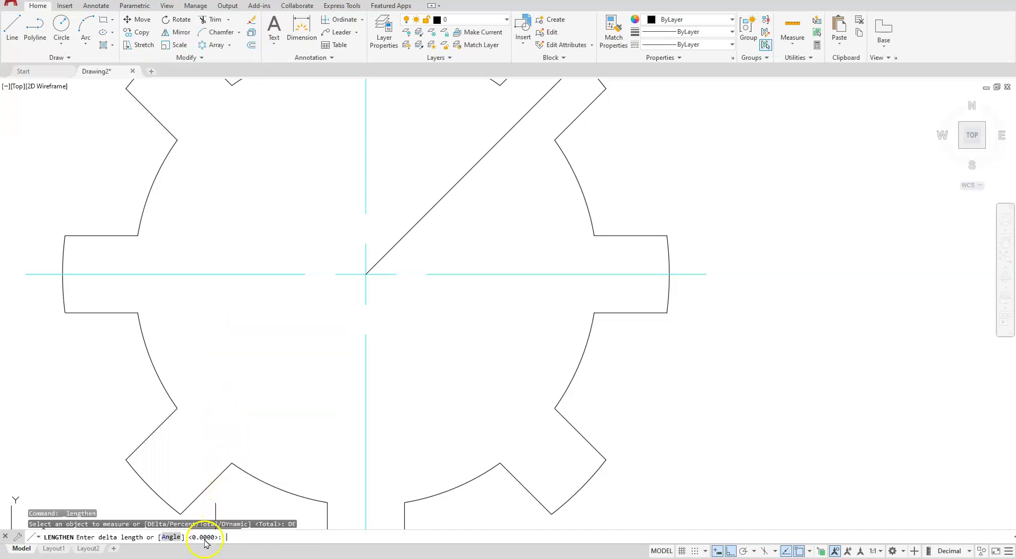
pyautogui.click(669, 274)
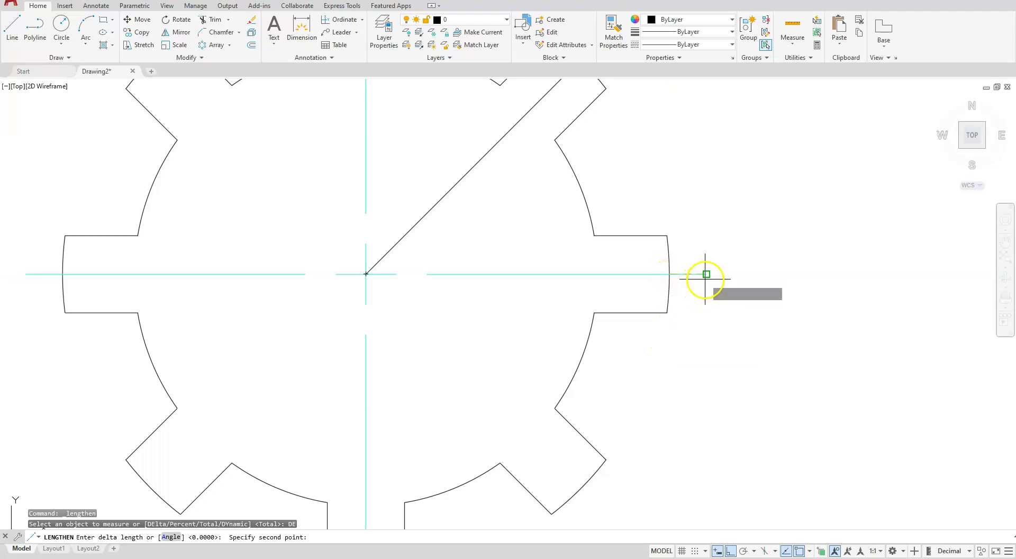
pyautogui.click(710, 275)
pyautogui.scroll(-4, 710, 275)
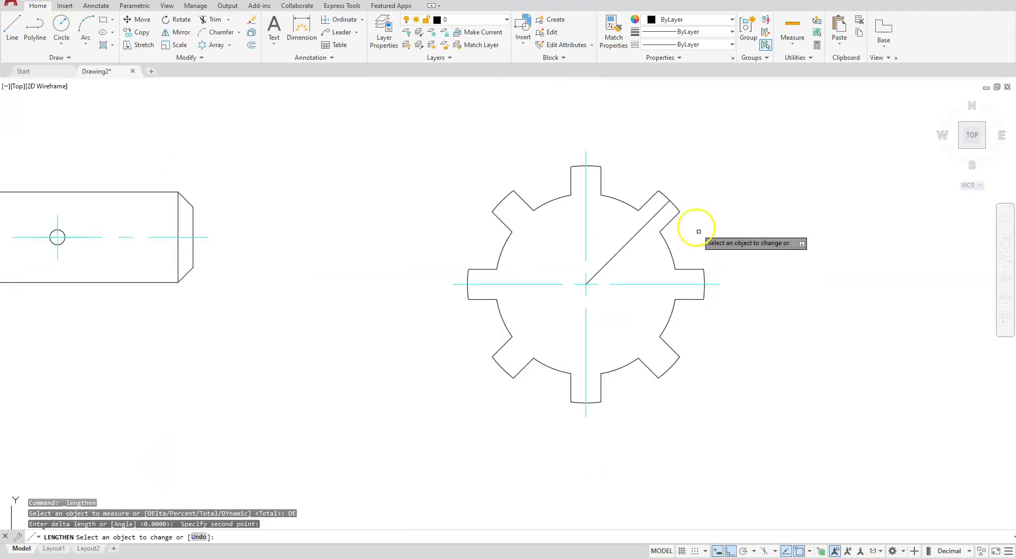
pyautogui.click(664, 207)
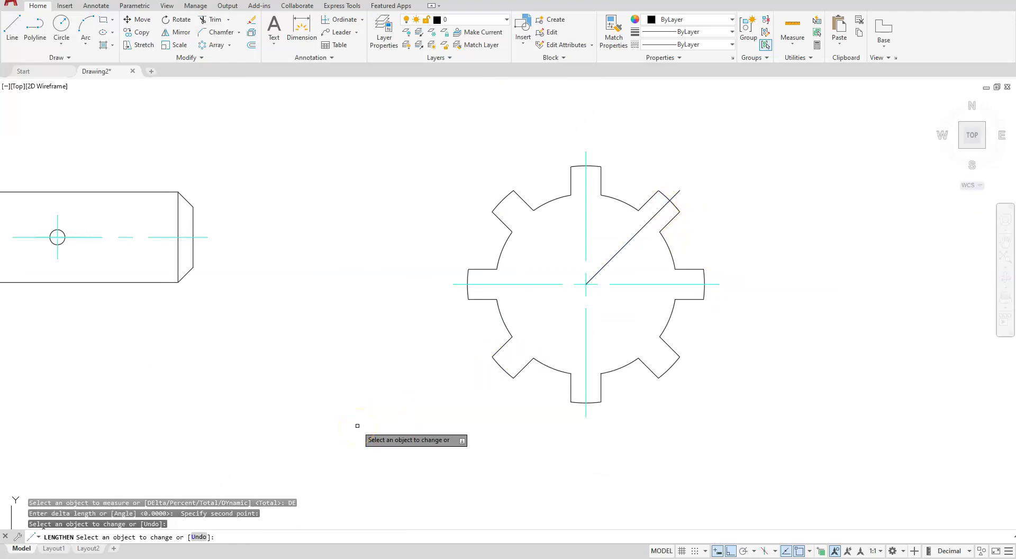
pyautogui.press('Escape')
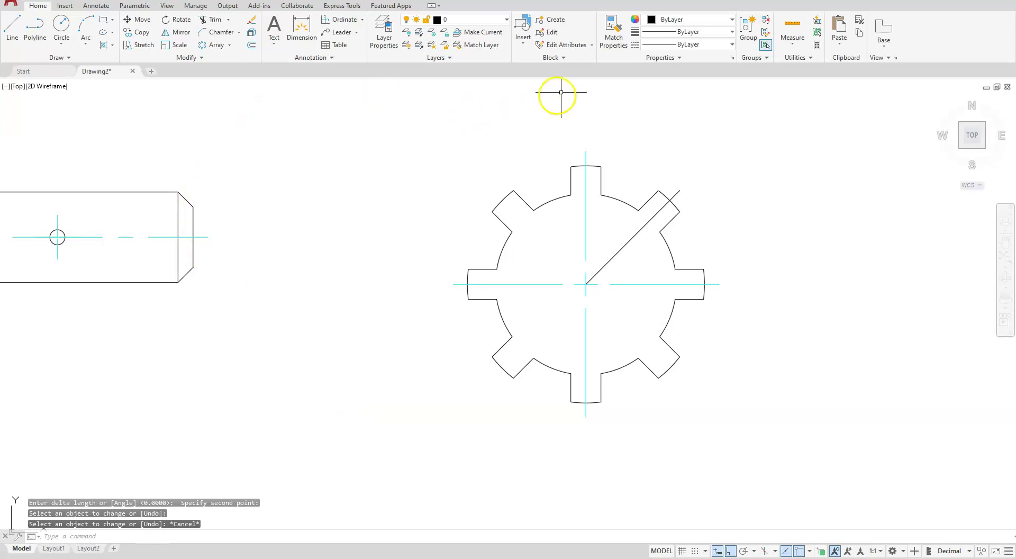
pyautogui.press('Escape')
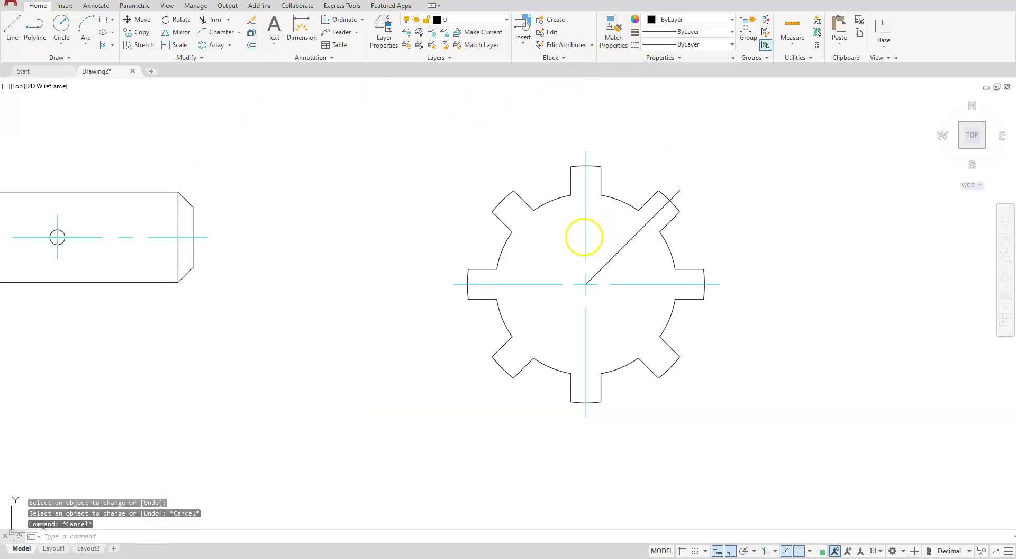
# Match the gear center mark's properties onto the diagonal line.
pyautogui.click(585, 236)
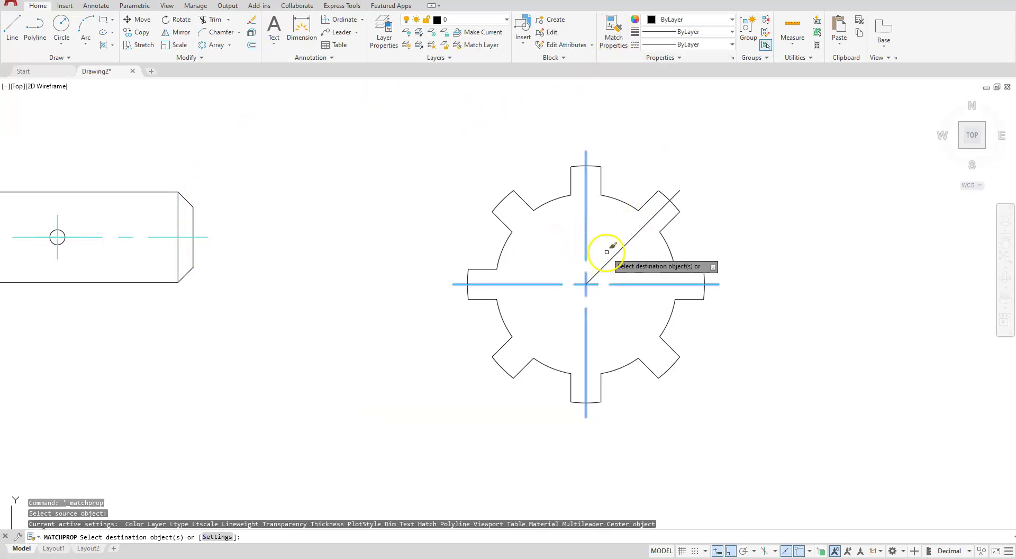
pyautogui.click(617, 249)
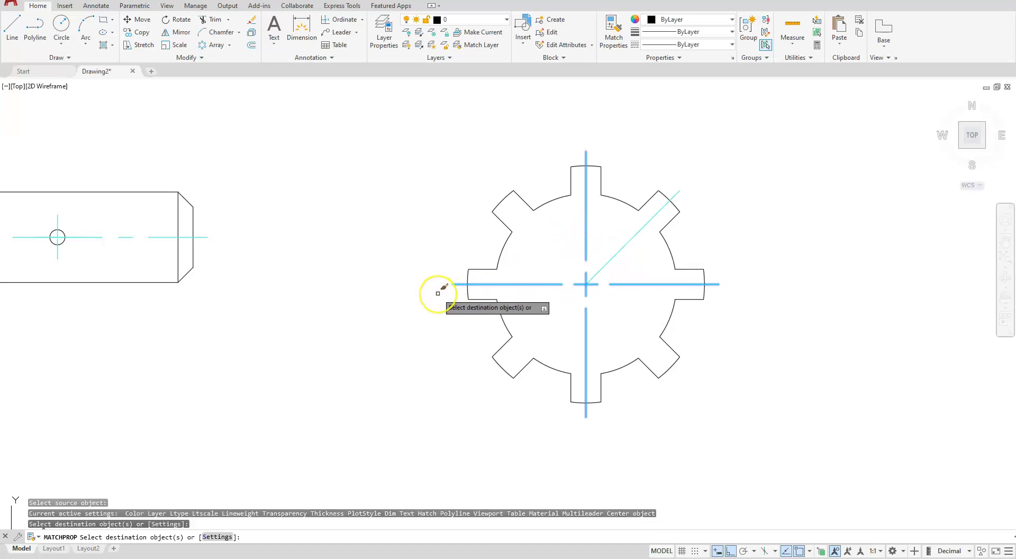
pyautogui.press('Escape')
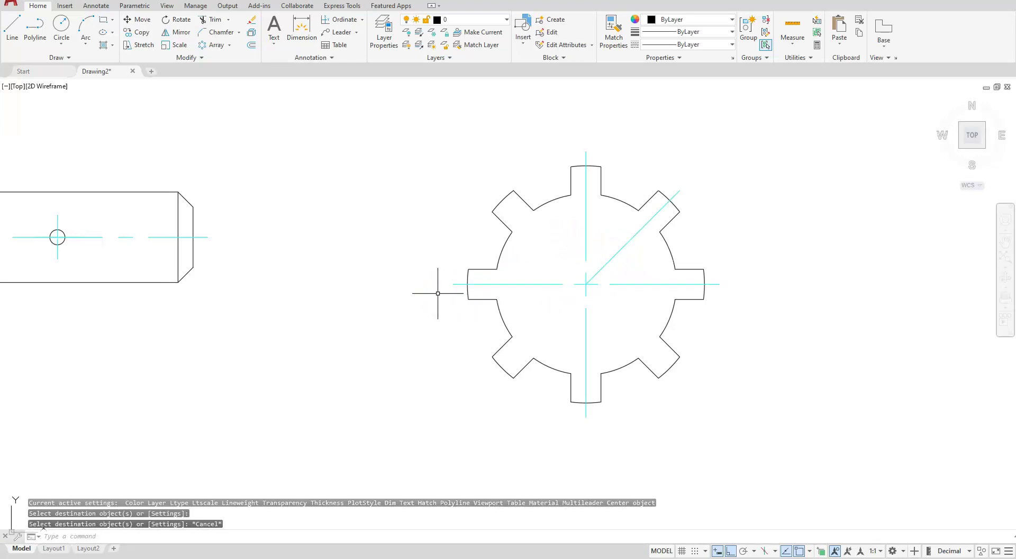
# In Layout1, draw a horizontal line across the border frame, starting midway between its top-left corner and the title strip's top-left corner.
pyautogui.click(49, 549)
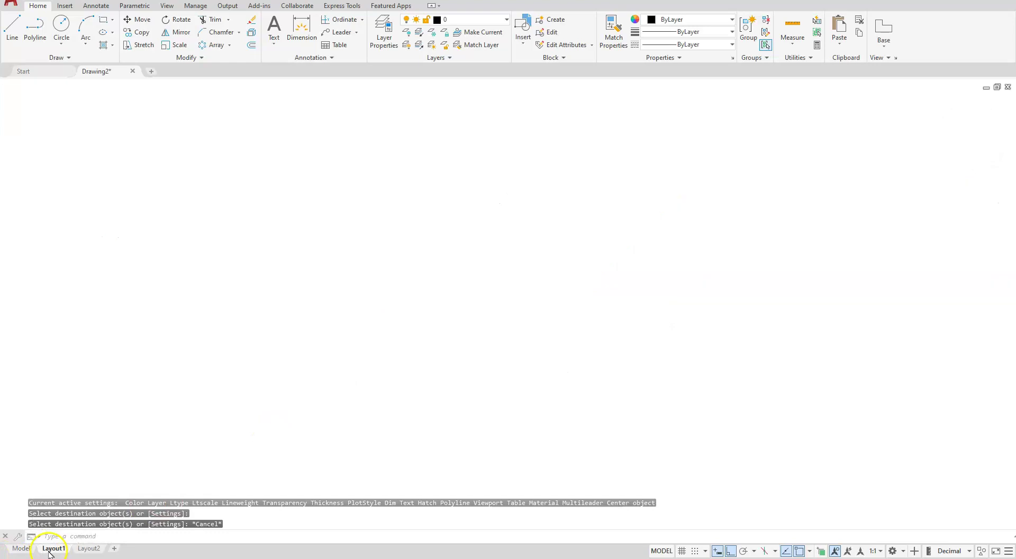
pyautogui.scroll(-4, 350, 345)
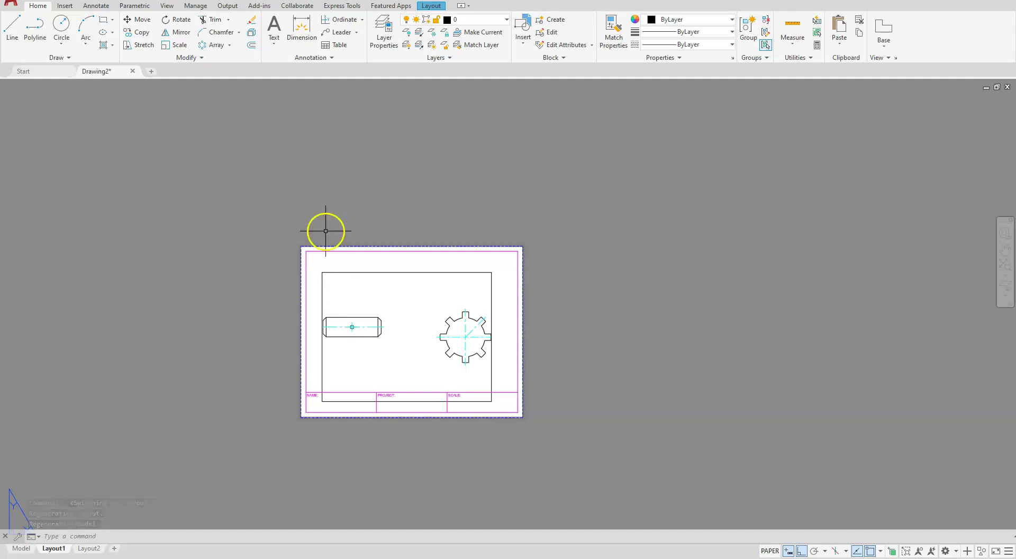
pyautogui.scroll(4, 403, 333)
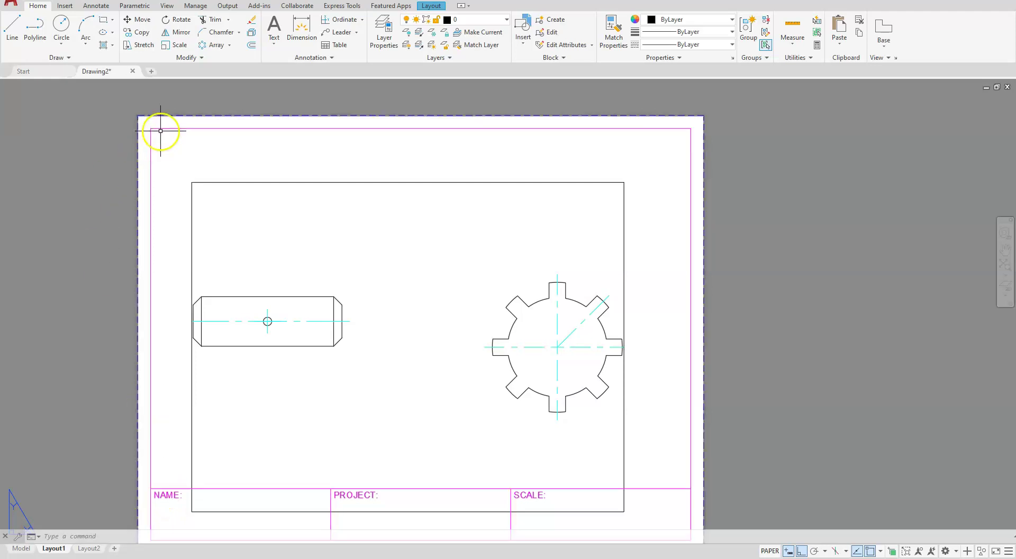
pyautogui.click(9, 29)
pyautogui.press('F8')
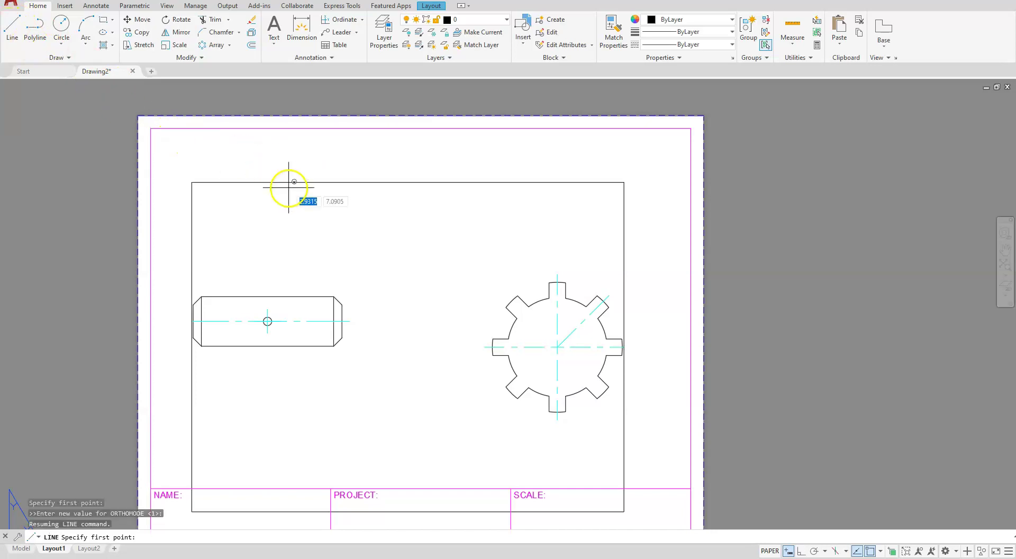
pyautogui.keyDown('shift'); pyautogui.rightClick(290, 191); pyautogui.keyUp('shift')
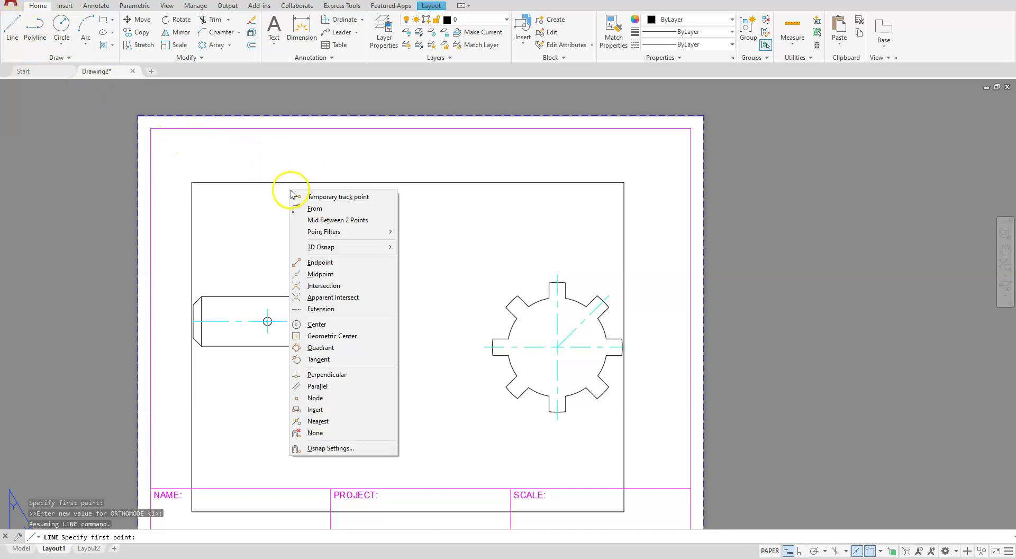
pyautogui.click(317, 221)
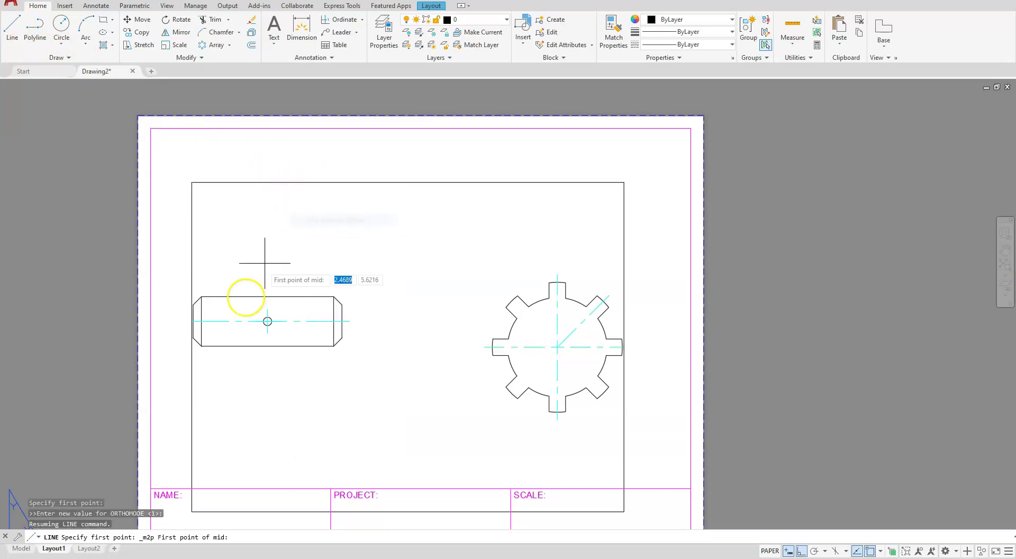
pyautogui.click(151, 488)
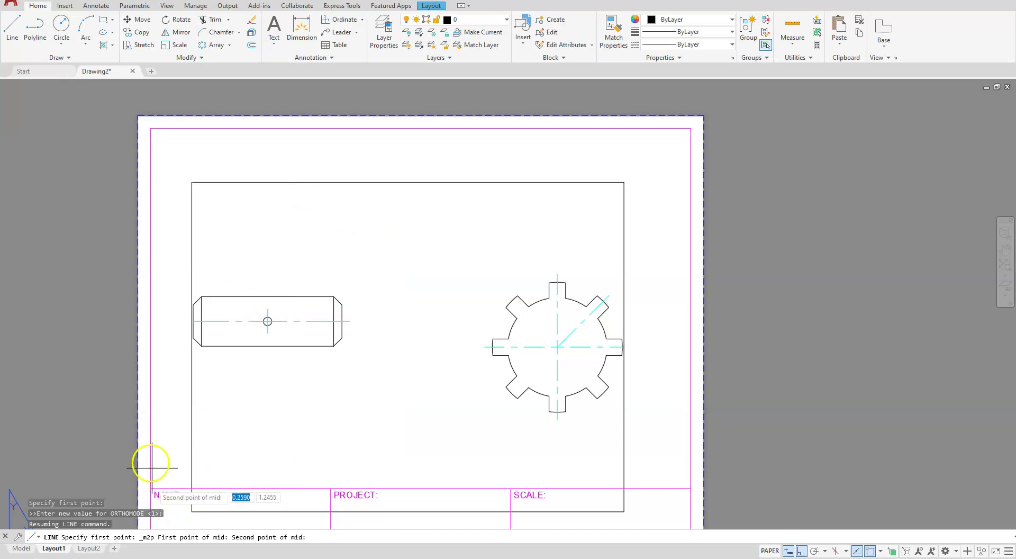
pyautogui.click(151, 128)
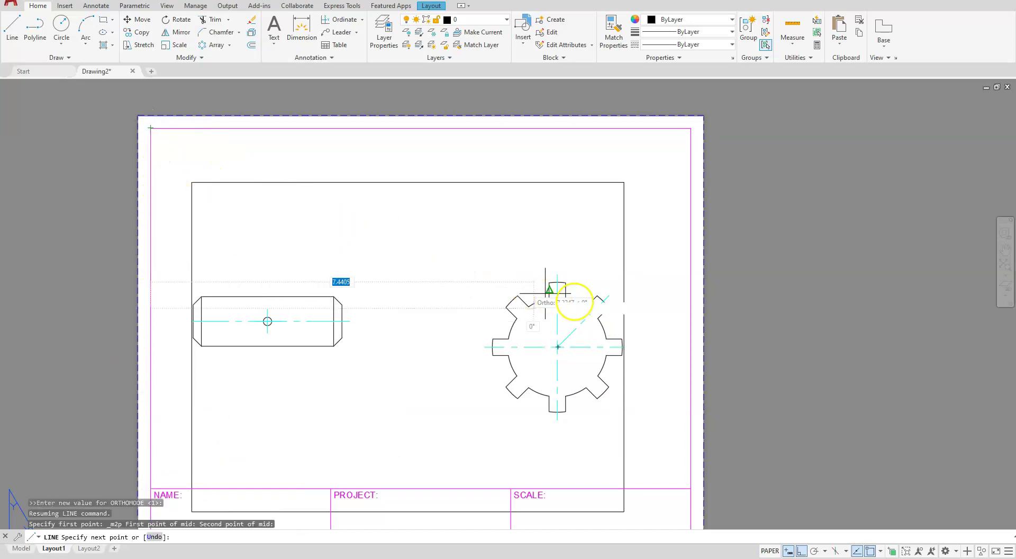
pyautogui.click(691, 309)
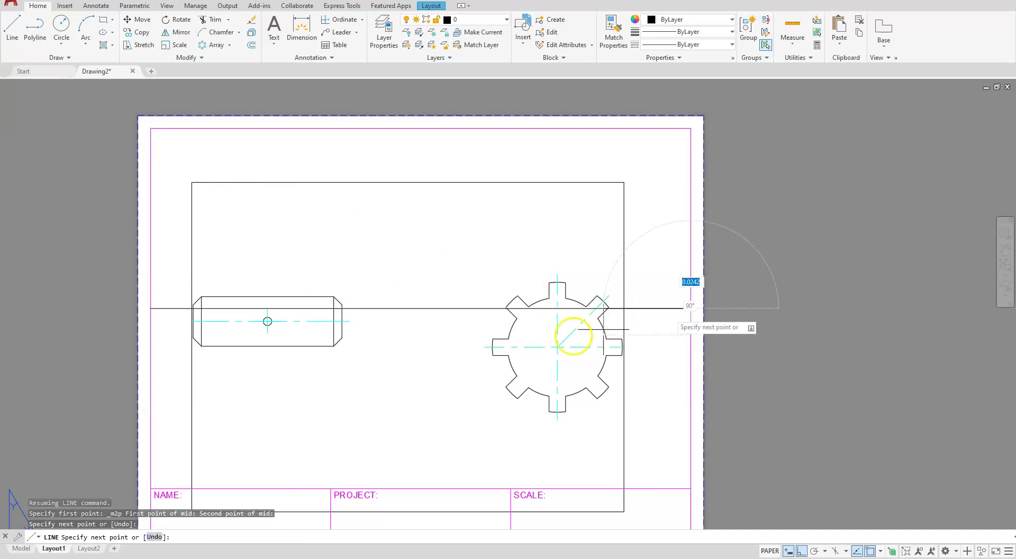
pyautogui.press('Escape')
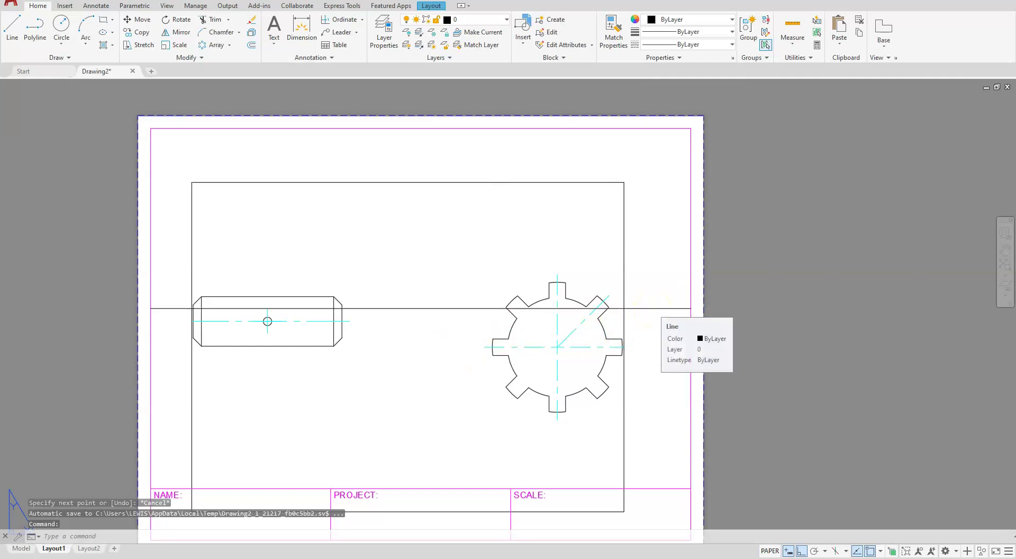
# Move the horizontal dividing line to the Title layer.
pyautogui.click(652, 308)
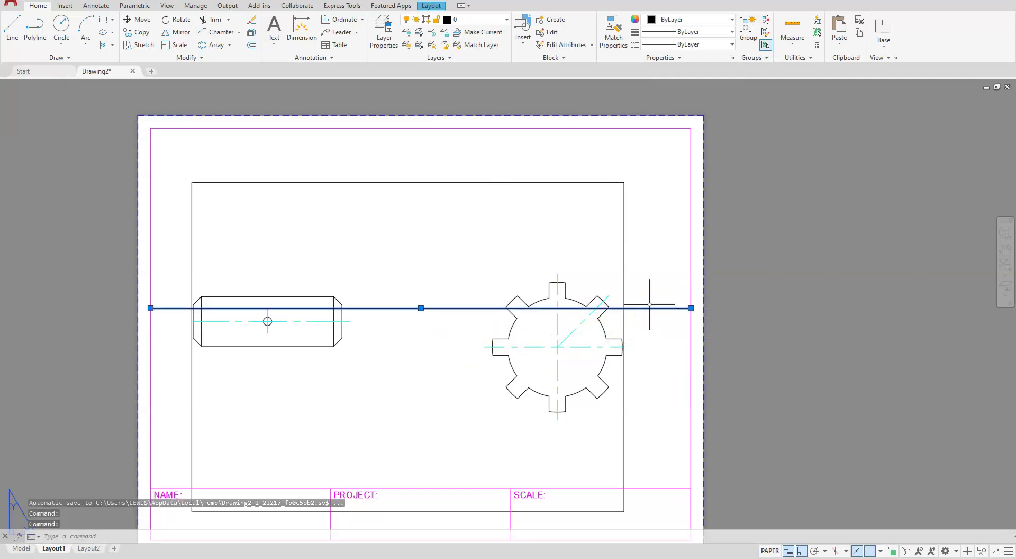
pyautogui.click(507, 23)
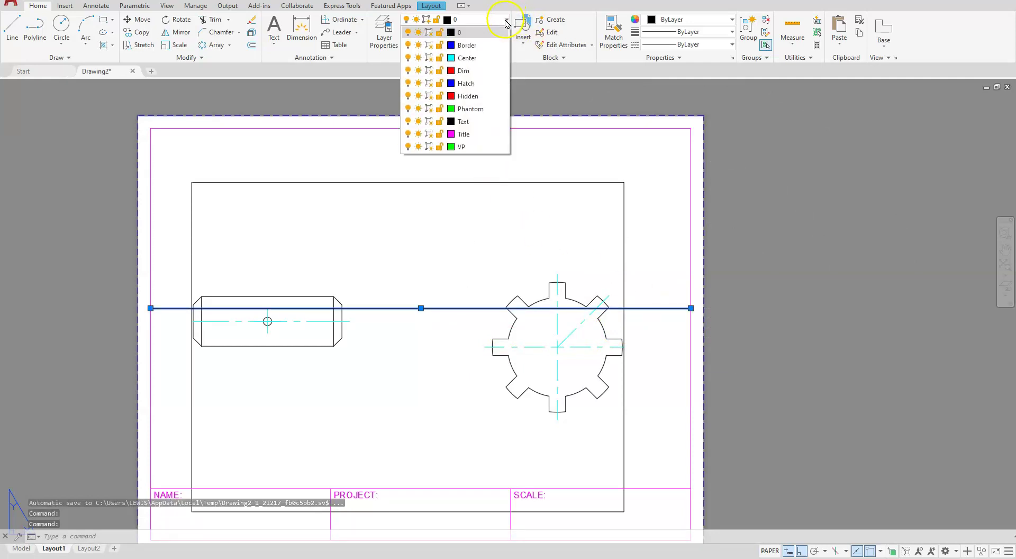
pyautogui.click(465, 134)
pyautogui.press('Escape')
pyautogui.press('Escape')
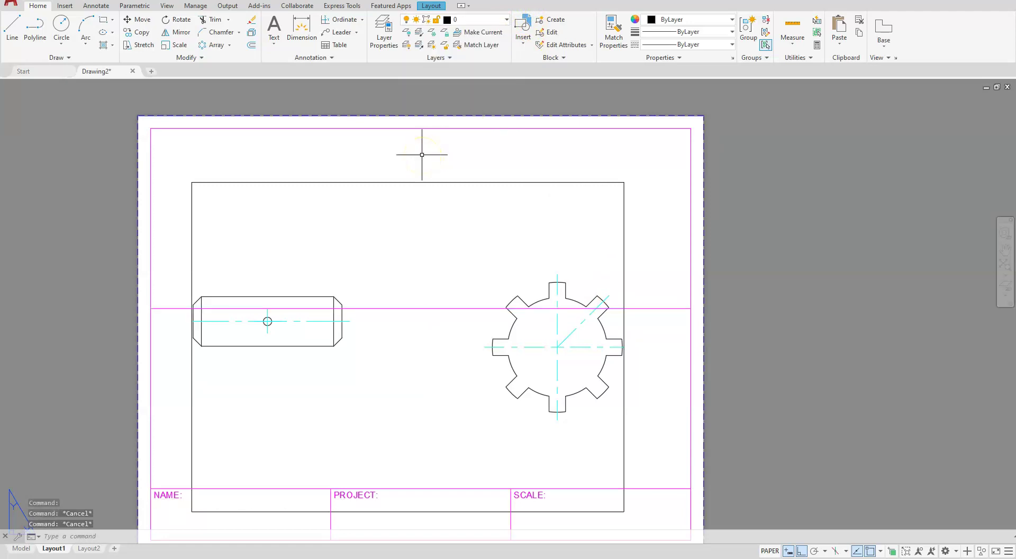
# Stretch the viewport's corners to fill the border frame's upper half, down to the horizontal dividing line.
pyautogui.click(416, 164)
pyautogui.click(377, 206)
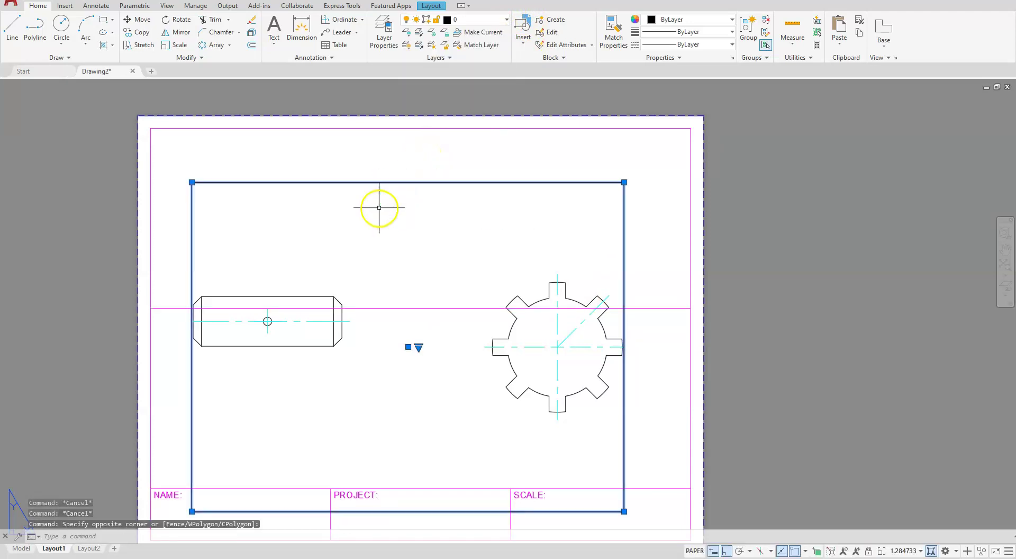
pyautogui.click(191, 182)
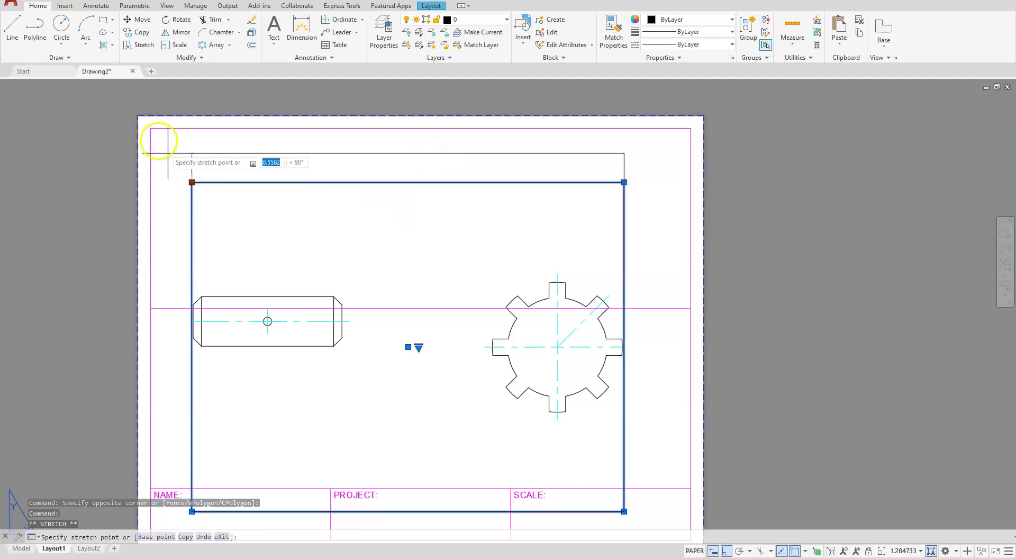
pyautogui.click(150, 129)
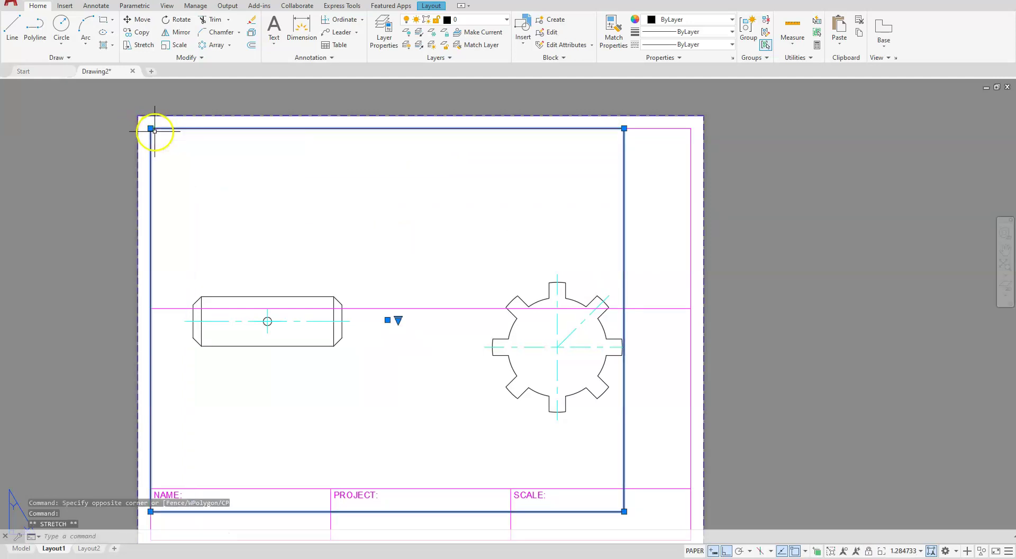
pyautogui.click(151, 511)
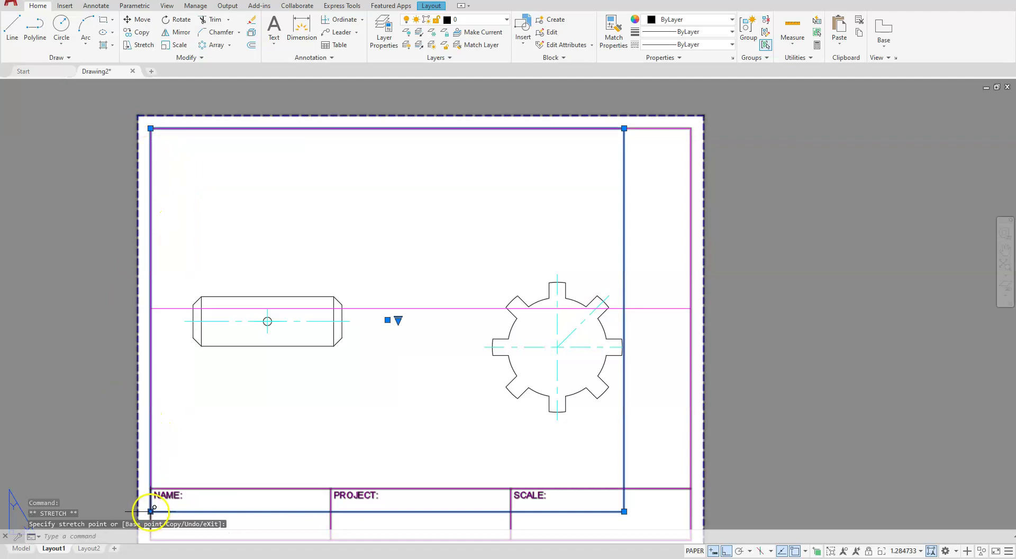
pyautogui.click(151, 308)
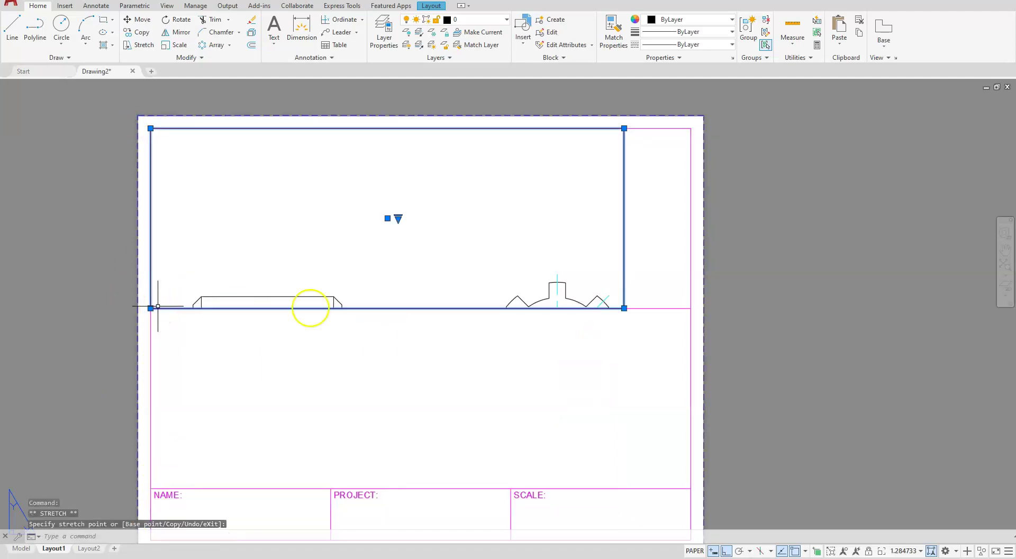
pyautogui.click(624, 308)
pyautogui.click(690, 308)
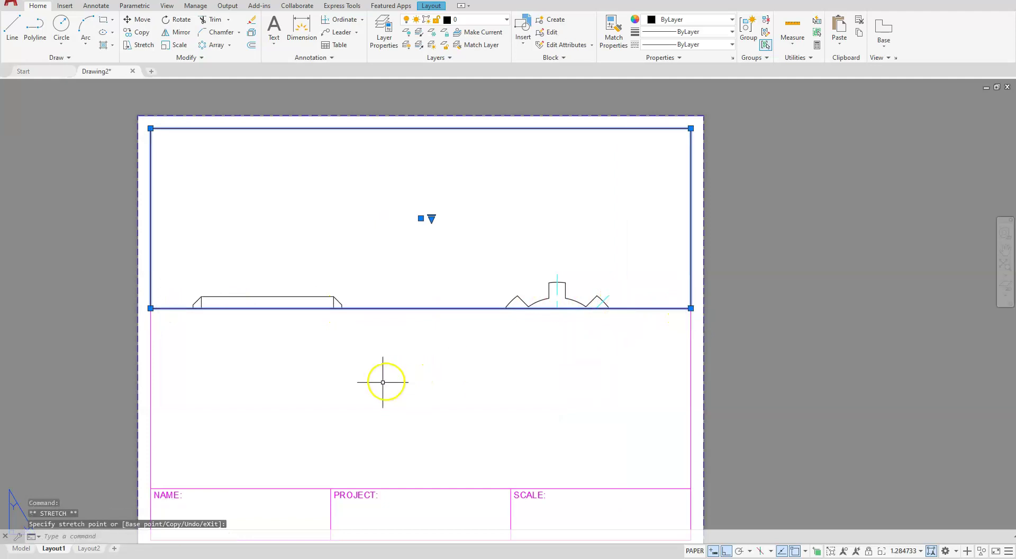
pyautogui.press('Escape')
pyautogui.press('Escape')
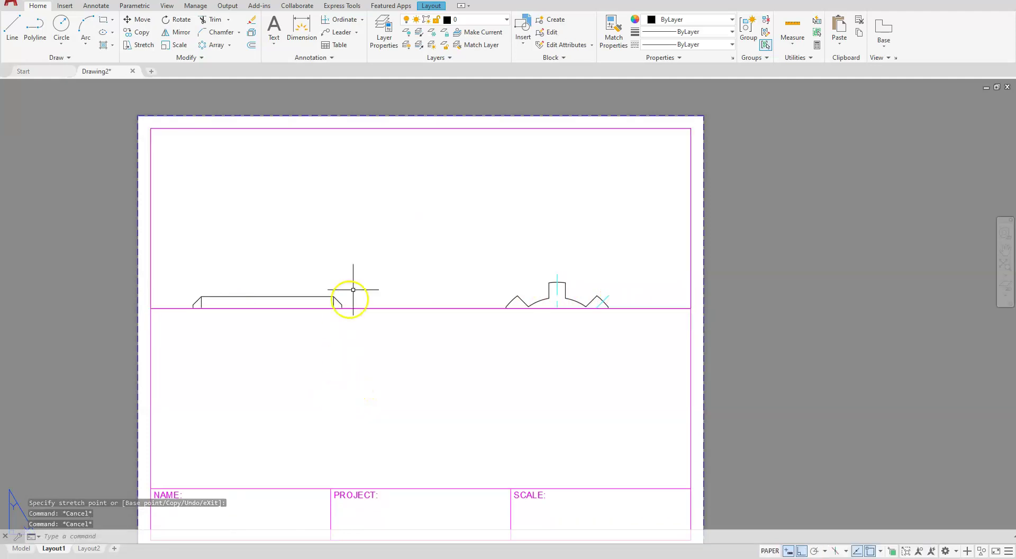
# Activate the upper viewport, pan the chamfered rectangle to its middle, and return to paper space.
pyautogui.doubleClick(407, 226)
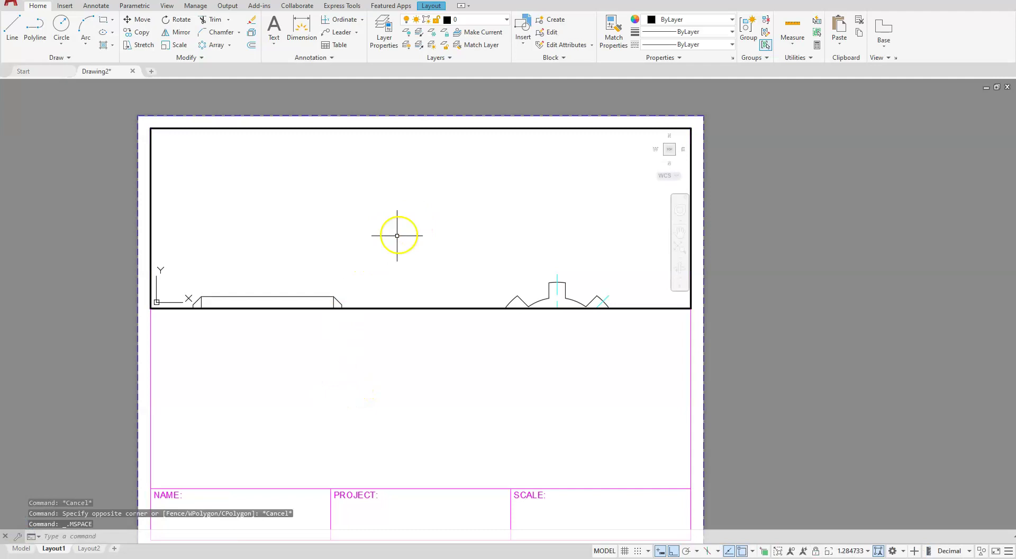
pyautogui.moveTo(390, 257); pyautogui.dragTo(544, 170, button='middle')
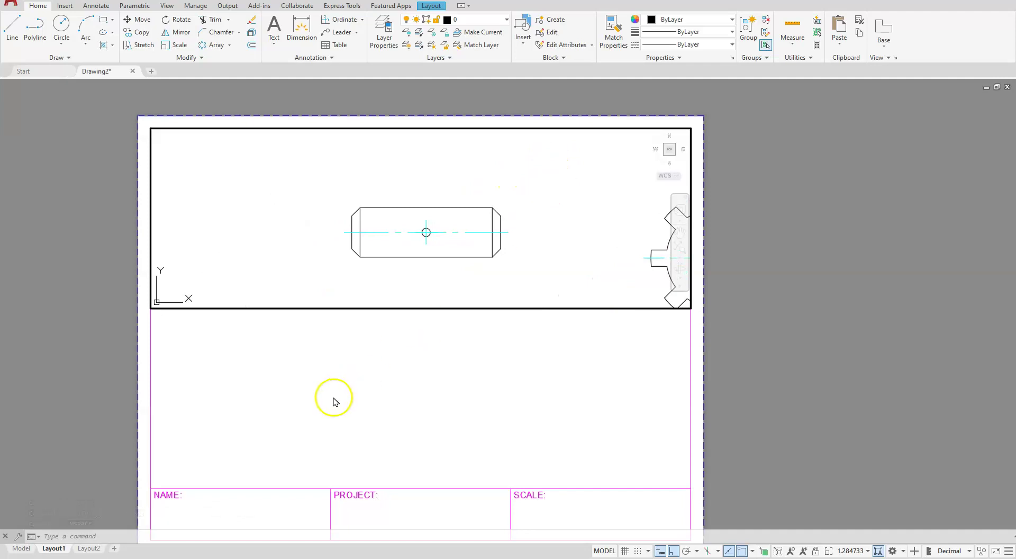
pyautogui.doubleClick(333, 397)
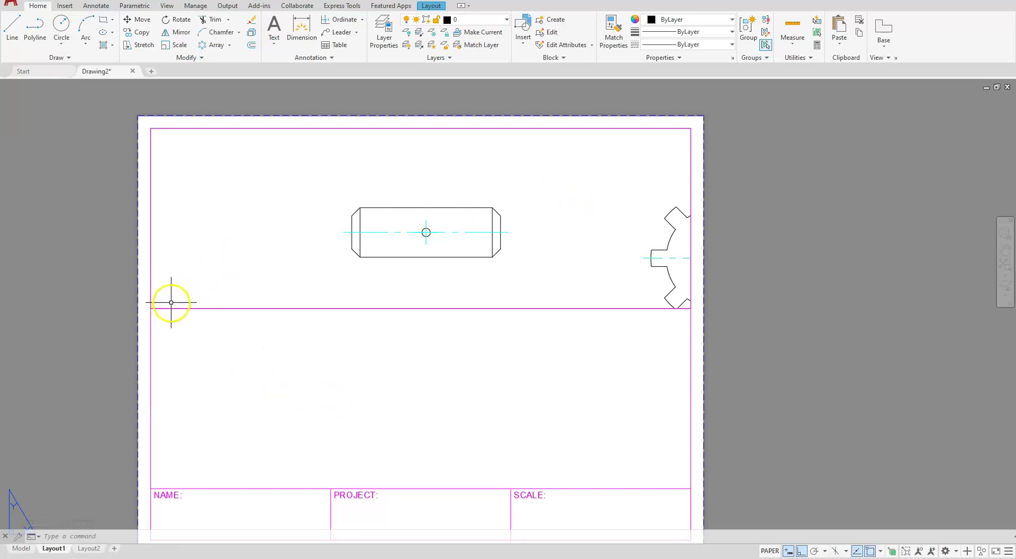
# Assign the upper viewport, and not the title block, to the VP layer through its properties.
pyautogui.click(209, 245)
pyautogui.click(118, 238)
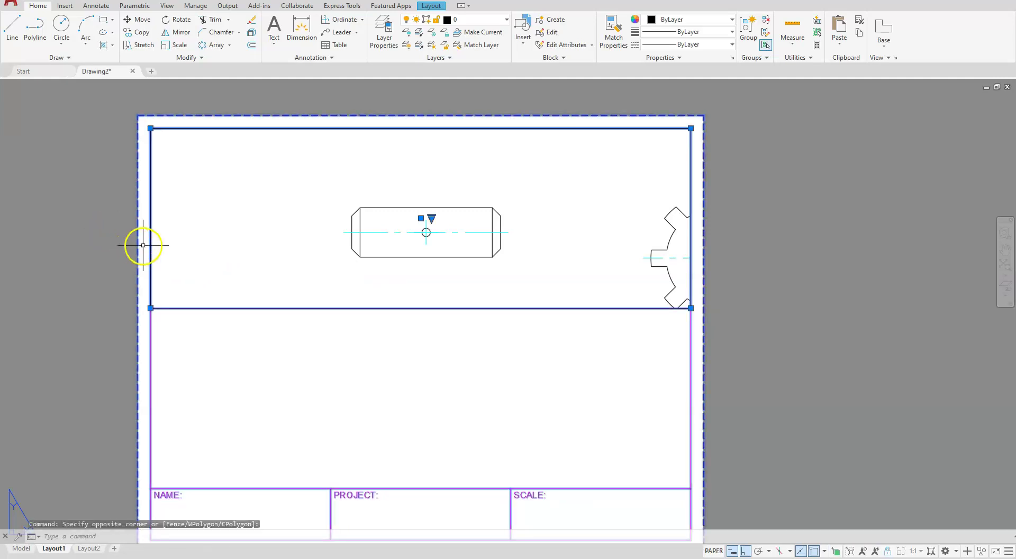
pyautogui.rightClick(139, 247)
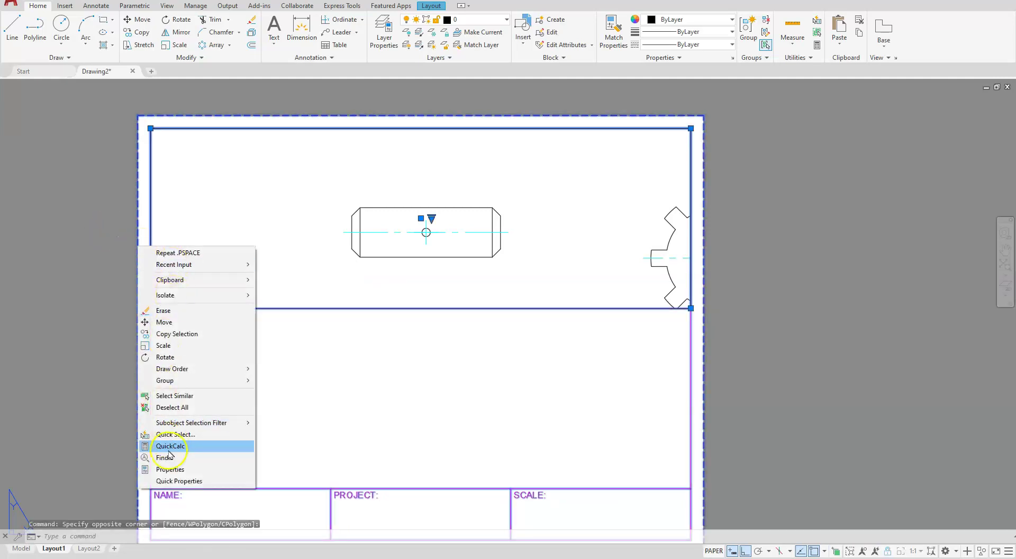
pyautogui.click(170, 469)
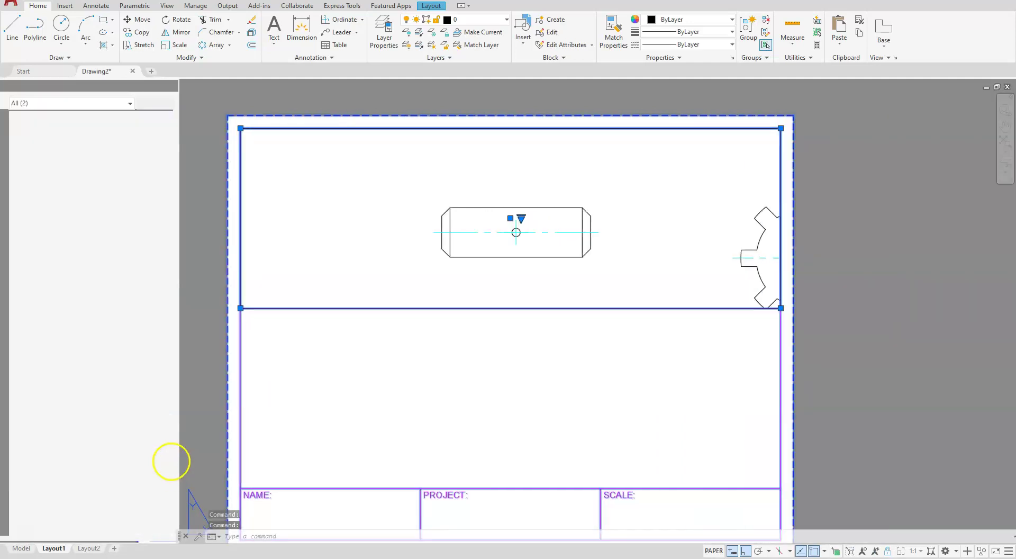
pyautogui.click(130, 104)
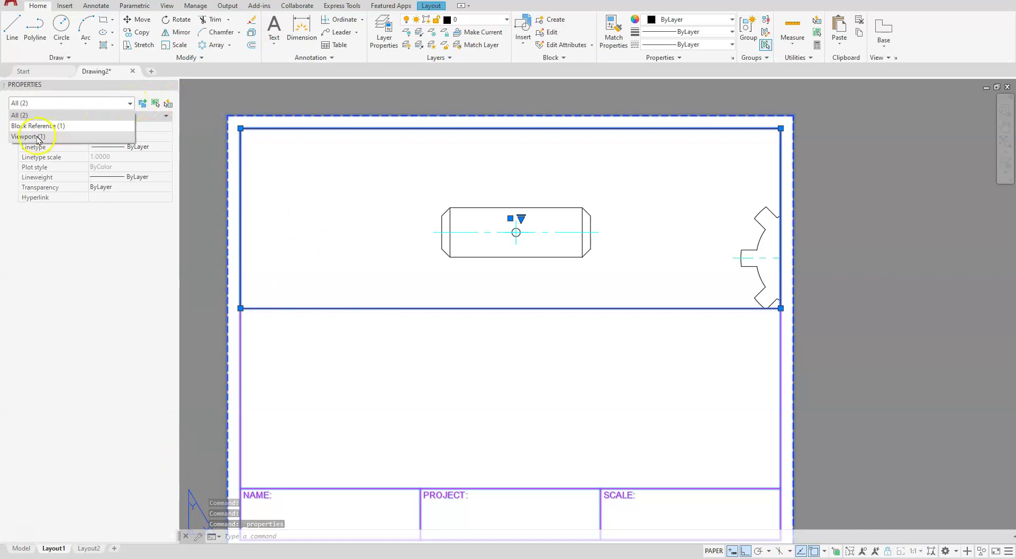
pyautogui.click(37, 137)
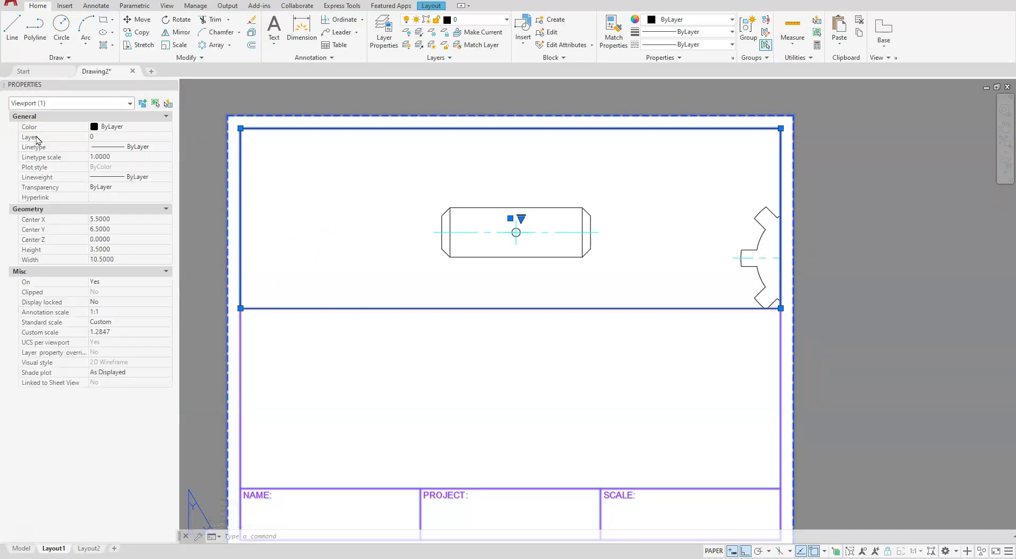
pyautogui.click(102, 139)
pyautogui.click(104, 140)
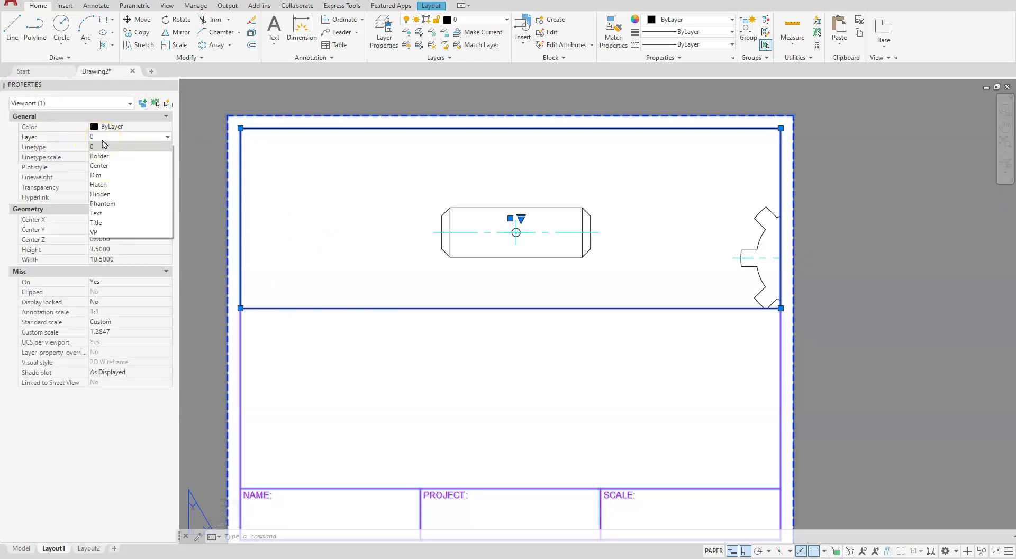
pyautogui.click(103, 233)
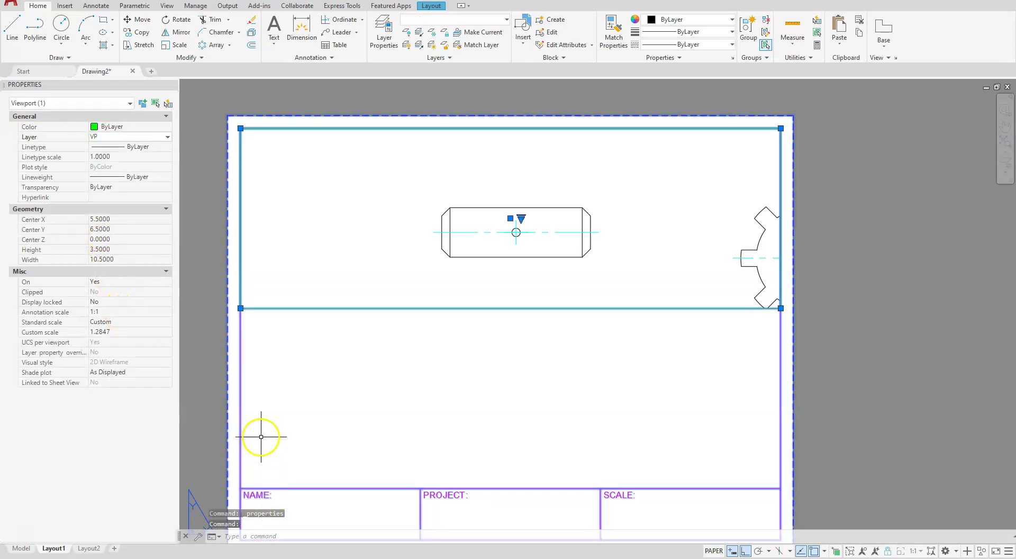
# Fill in the title block attributes with SCALE as VARIES and PROJECT as MULTIPLE VP, and clear the selection.
pyautogui.click(131, 104)
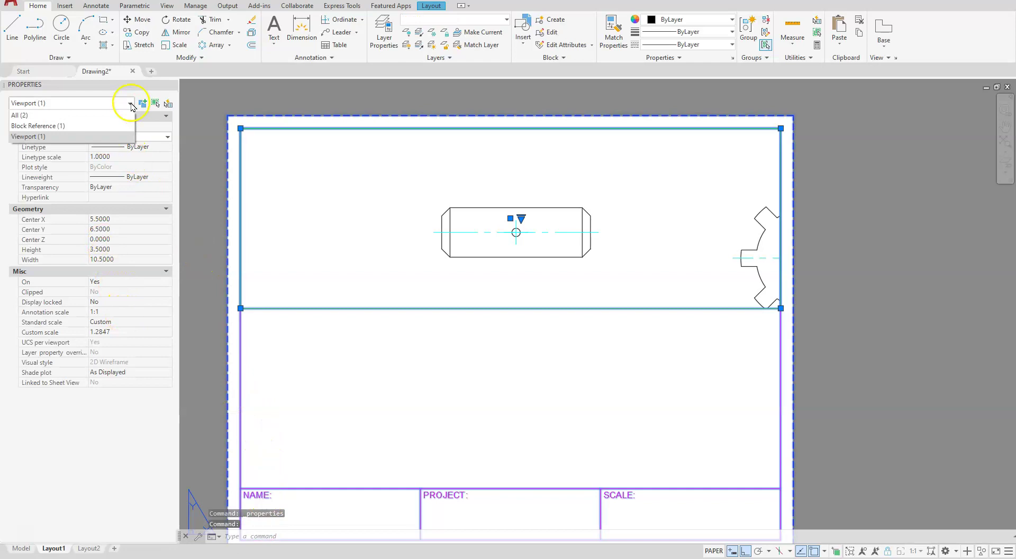
pyautogui.click(56, 127)
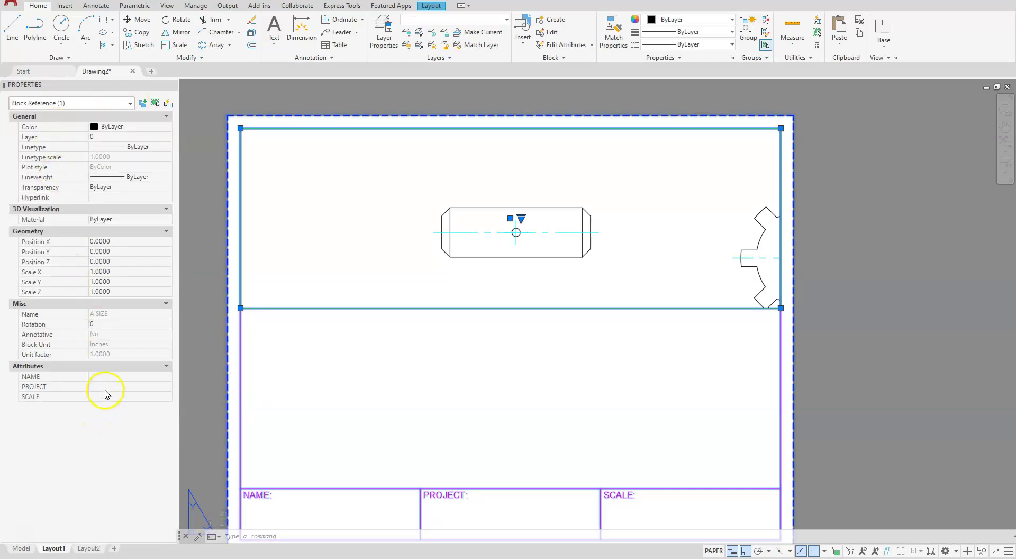
pyautogui.click(107, 397)
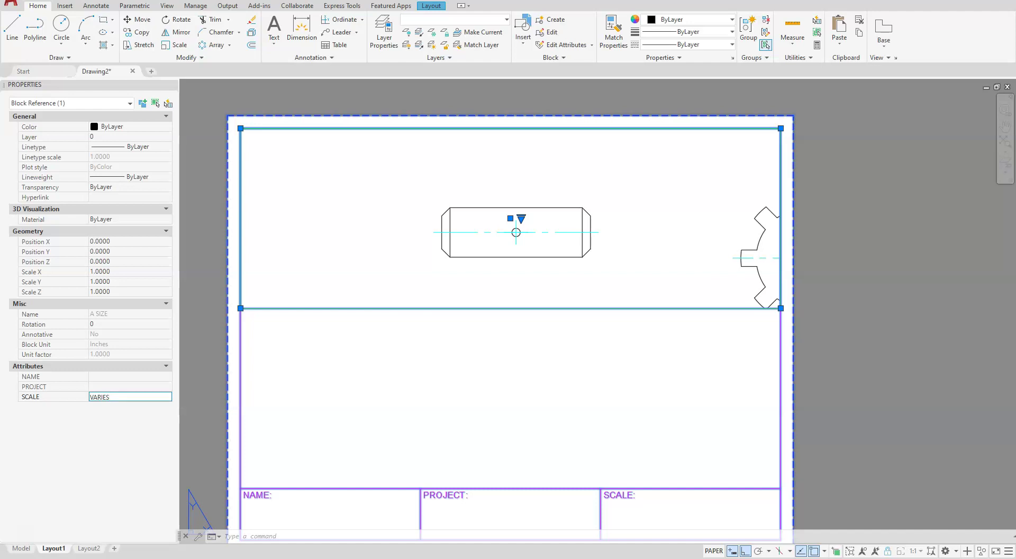
pyautogui.click(104, 387)
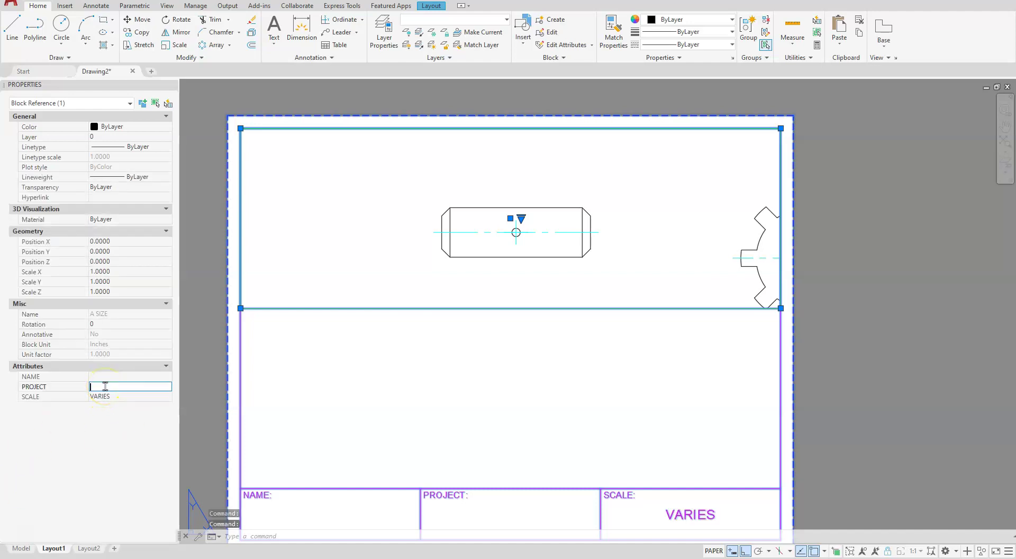
pyautogui.write('mULTIPLE vp')
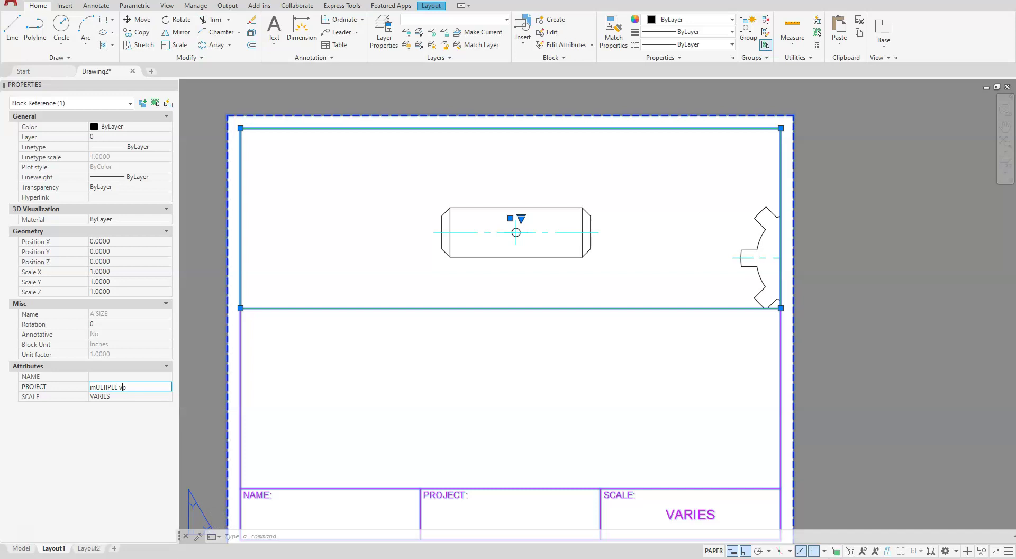
pyautogui.click(90, 387)
pyautogui.press('BackSpace')
pyautogui.press('BackSpace')
pyautogui.press('BackSpace')
pyautogui.press('Tab')
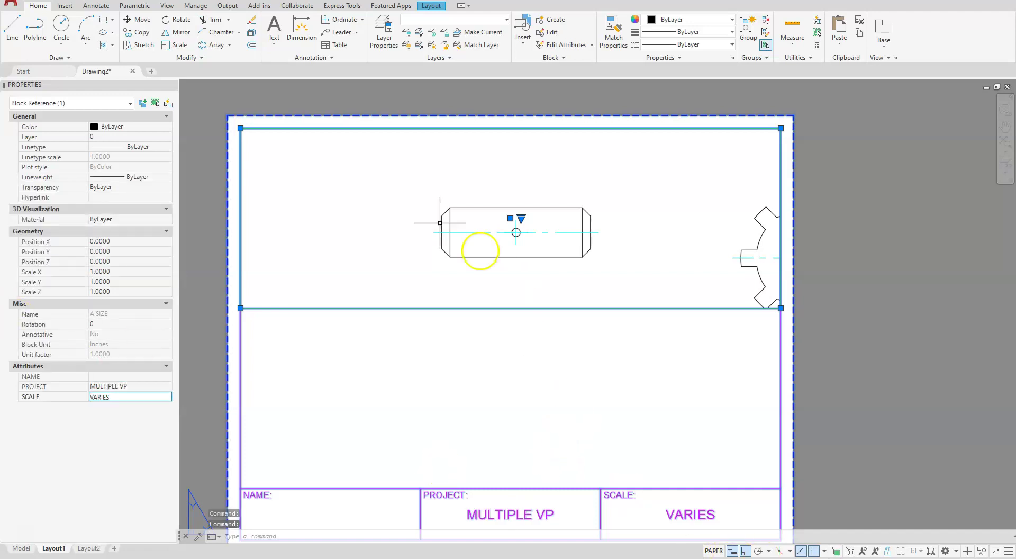
pyautogui.press('Escape')
pyautogui.press('Escape')
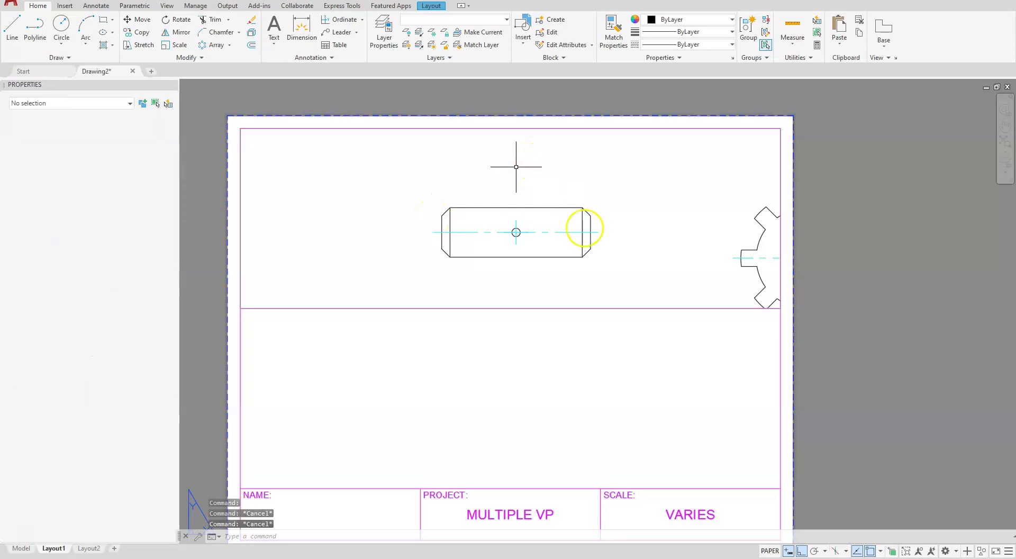
# Activate the upper viewport and zoom its view to a scale of 1.25XP.
pyautogui.doubleClick(515, 276)
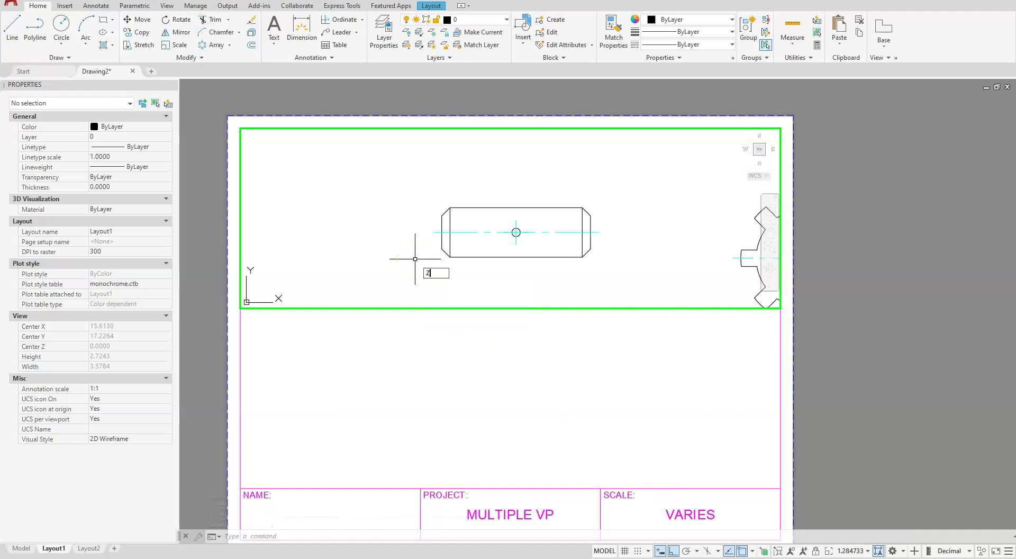
pyautogui.press('Return')
pyautogui.write('1.')
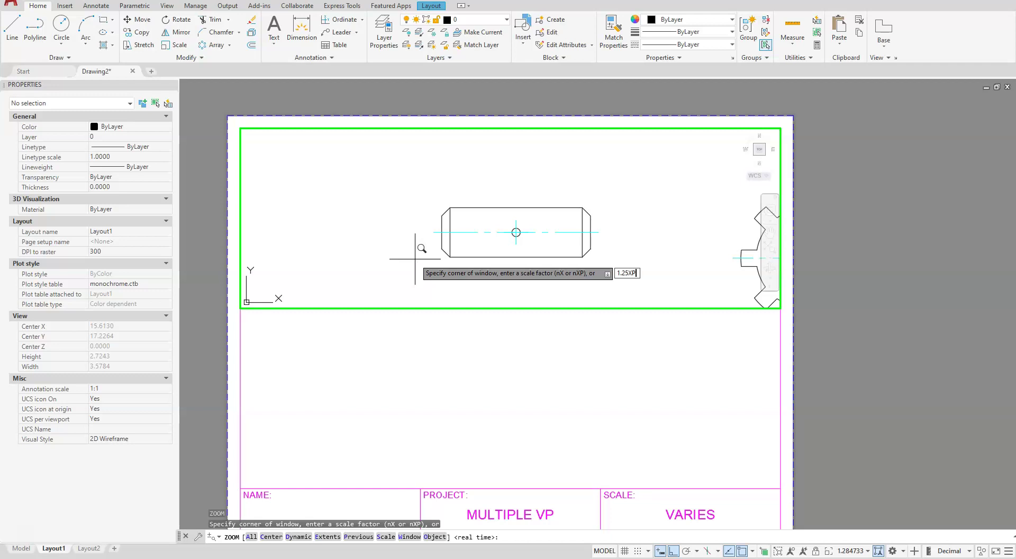
pyautogui.write('25XP')
pyautogui.press('Return')
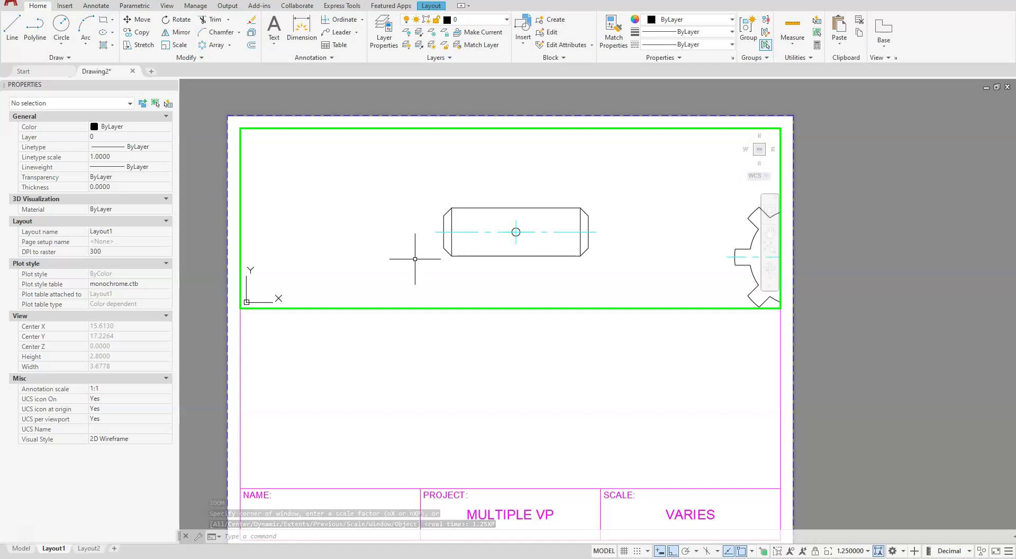
# Zoom the upper viewport to a scale factor of 1.75XP and pan the chamfered rectangle slightly upward.
pyautogui.write('Z')
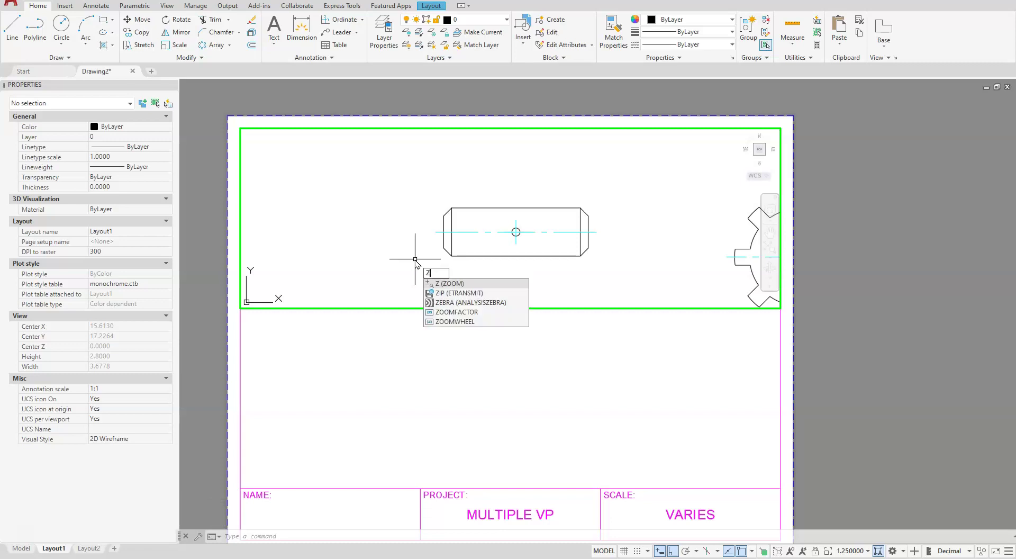
pyautogui.press('Return')
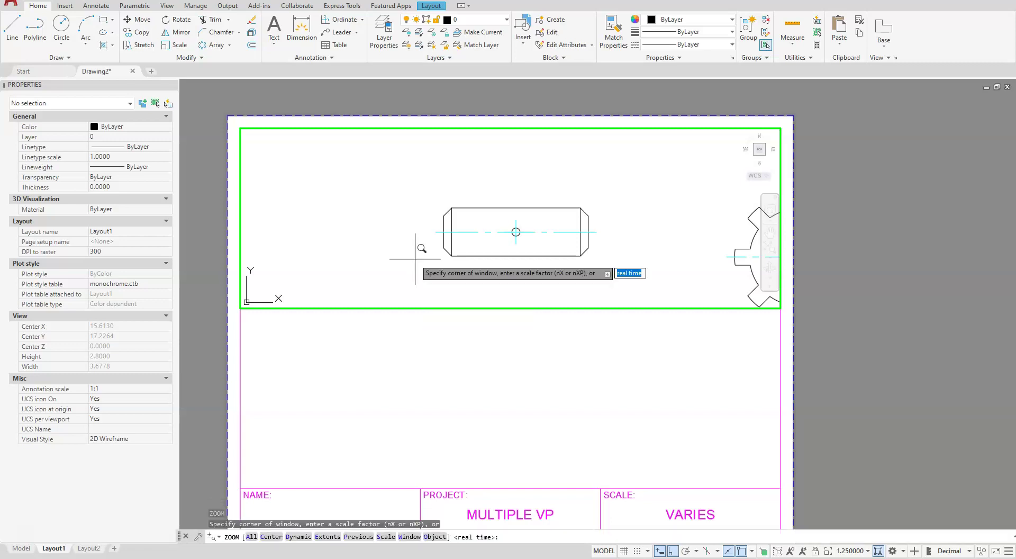
pyautogui.press('Return')
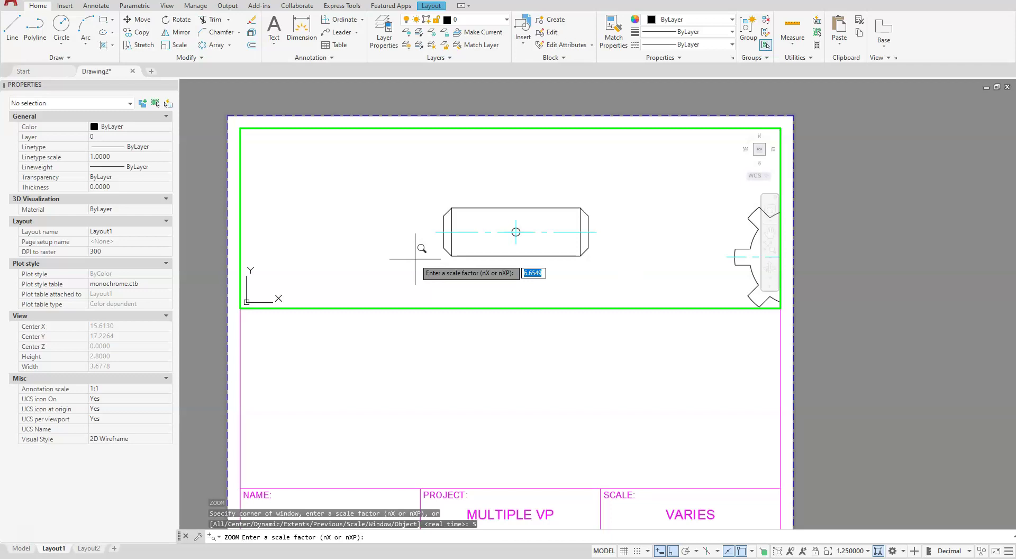
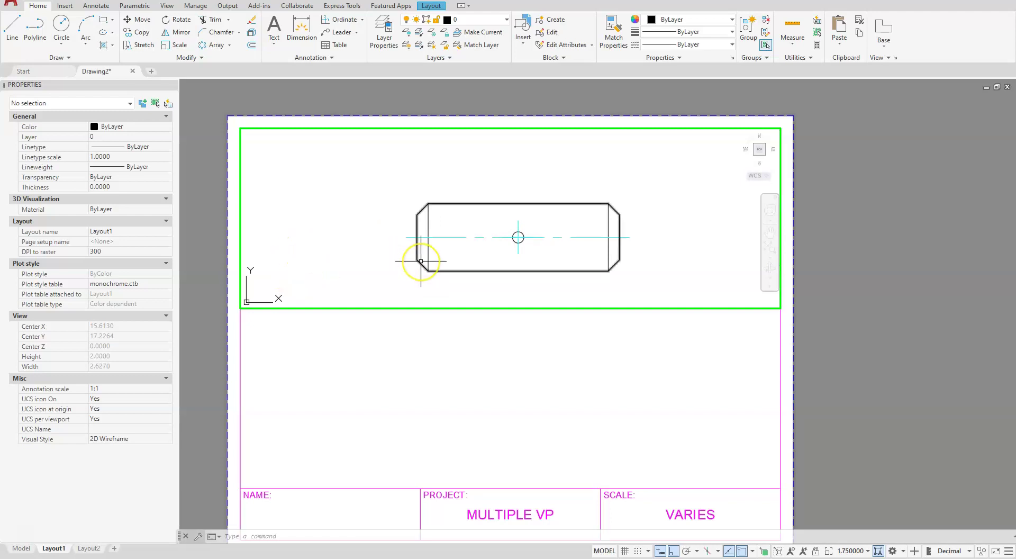
pyautogui.moveTo(420, 261); pyautogui.dragTo(417, 240, button='middle')
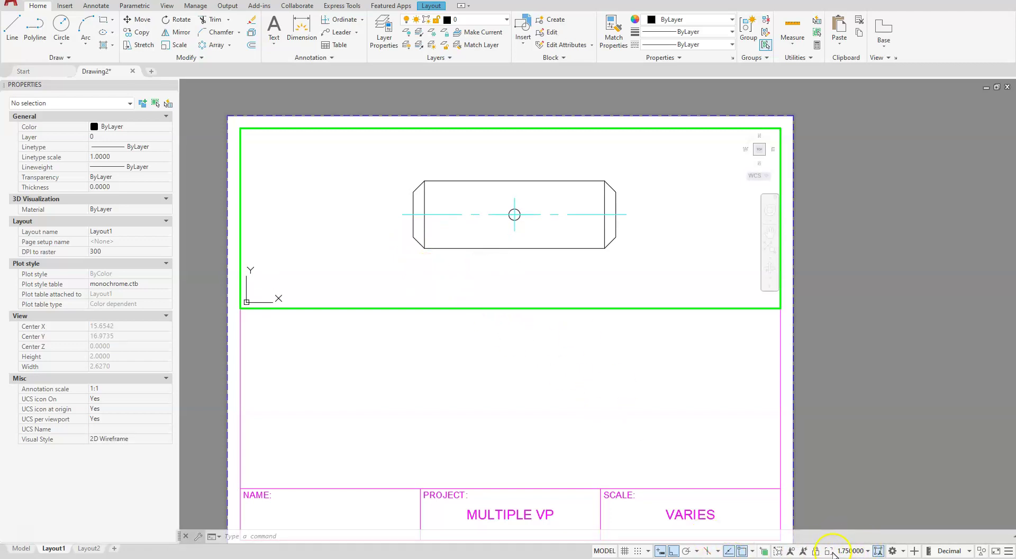
# Lock the upper viewport's scale and view.
pyautogui.click(815, 550)
pyautogui.click(584, 392)
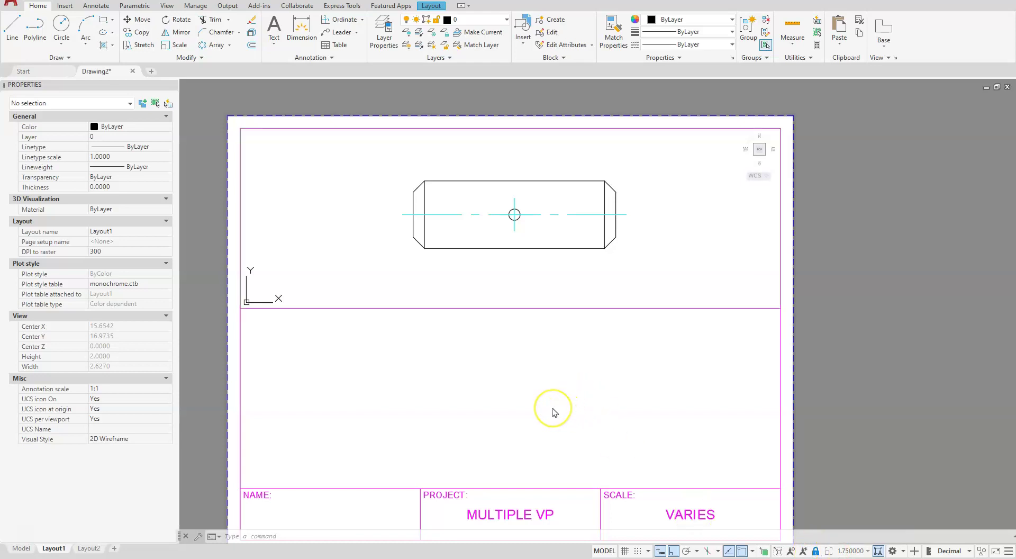
pyautogui.press('Escape')
pyautogui.press('Escape')
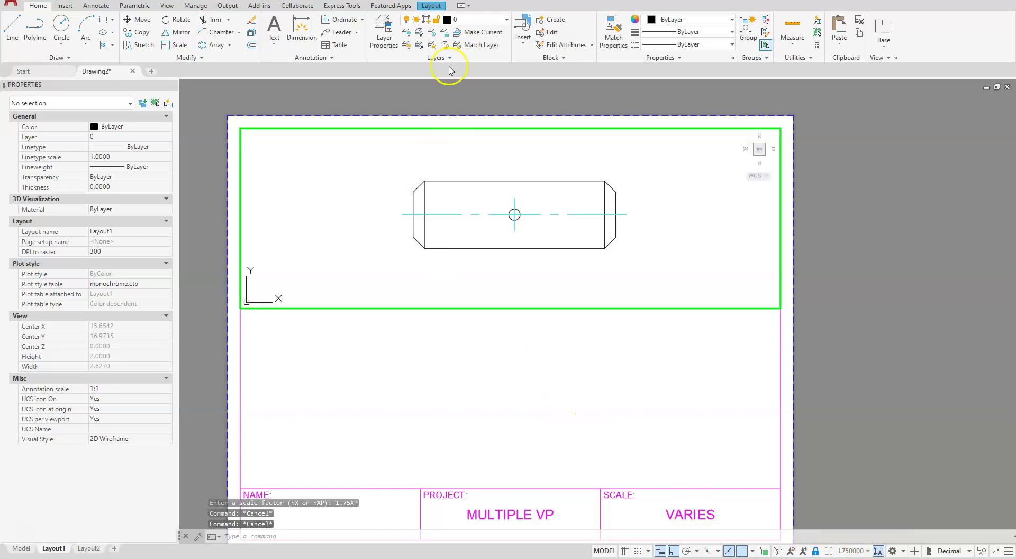
# Create a rectangular viewport filling the area between the horizontal dividing line and the title strip.
pyautogui.click(430, 6)
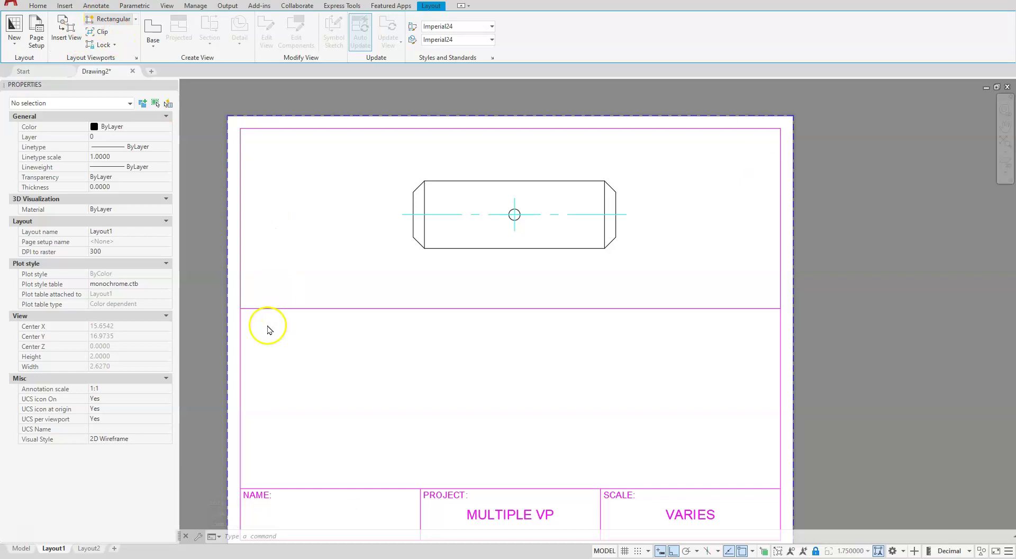
pyautogui.click(245, 311)
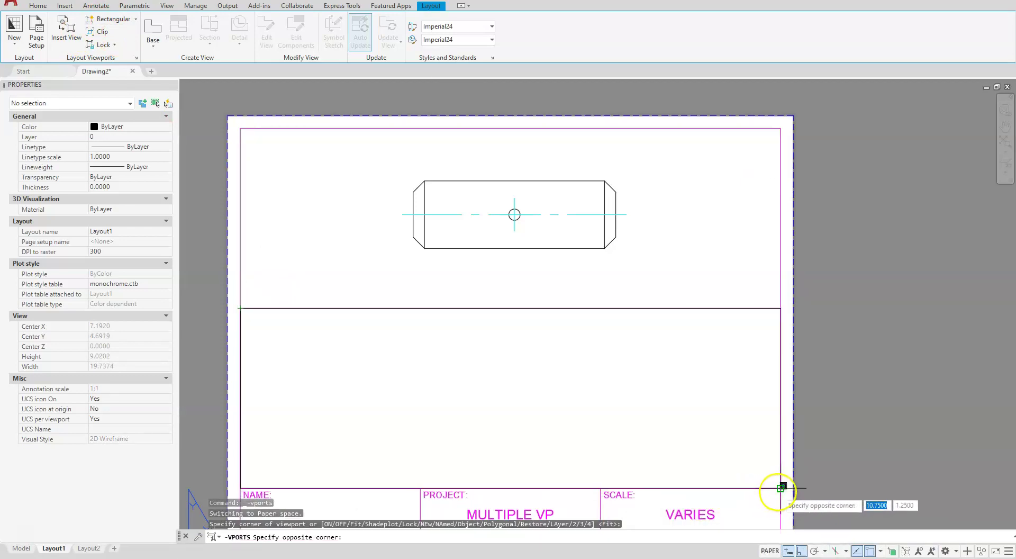
pyautogui.click(620, 477)
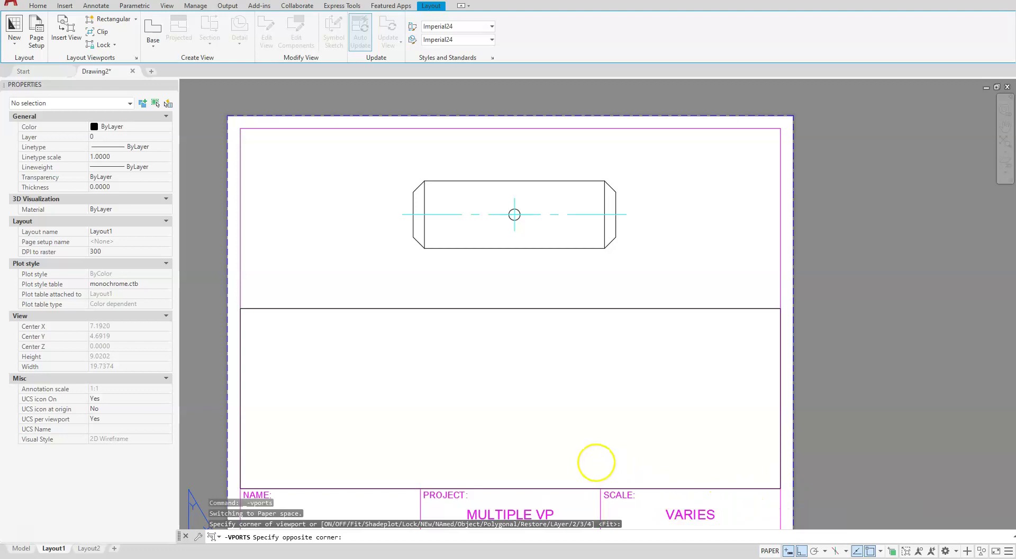
pyautogui.press('Escape')
pyautogui.press('Escape')
pyautogui.press('Escape')
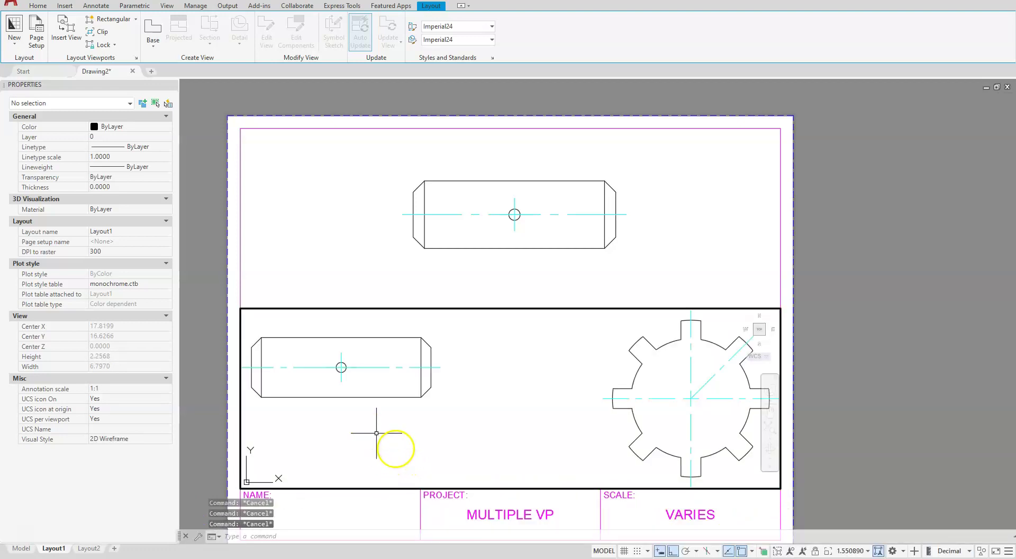
# Return to paper space and move the lower viewport to the VP layer.
pyautogui.doubleClick(203, 304)
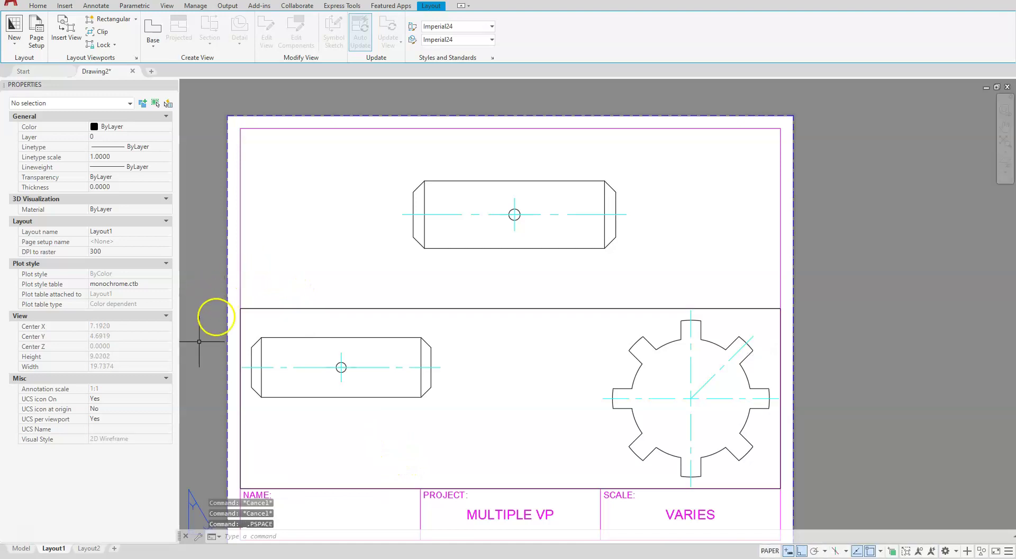
pyautogui.click(272, 450)
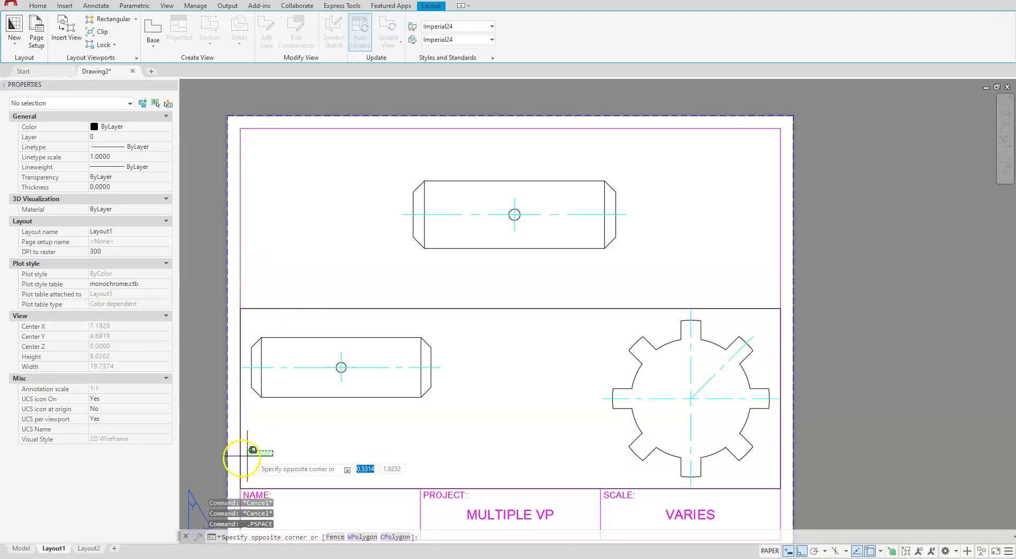
pyautogui.click(222, 459)
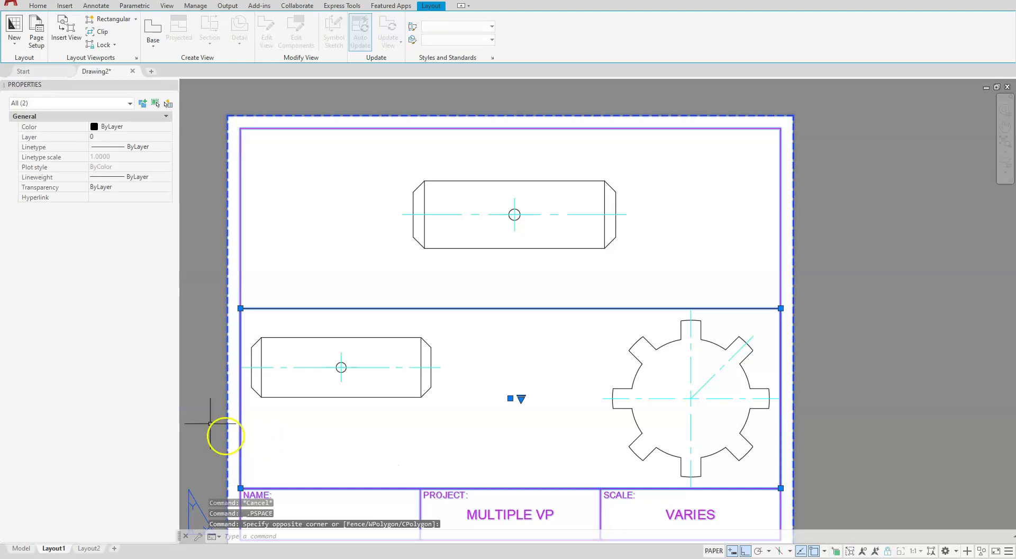
pyautogui.click(58, 102)
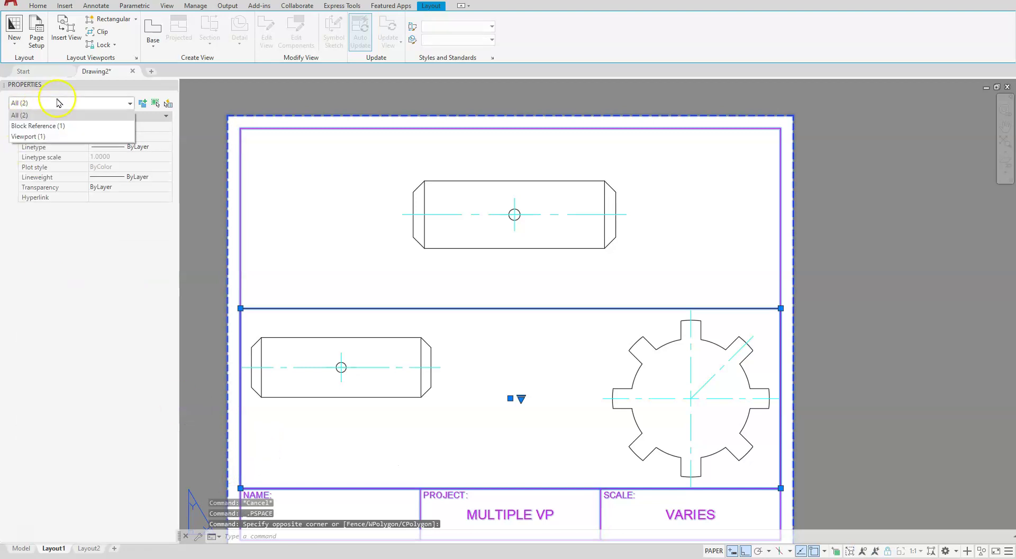
pyautogui.click(33, 137)
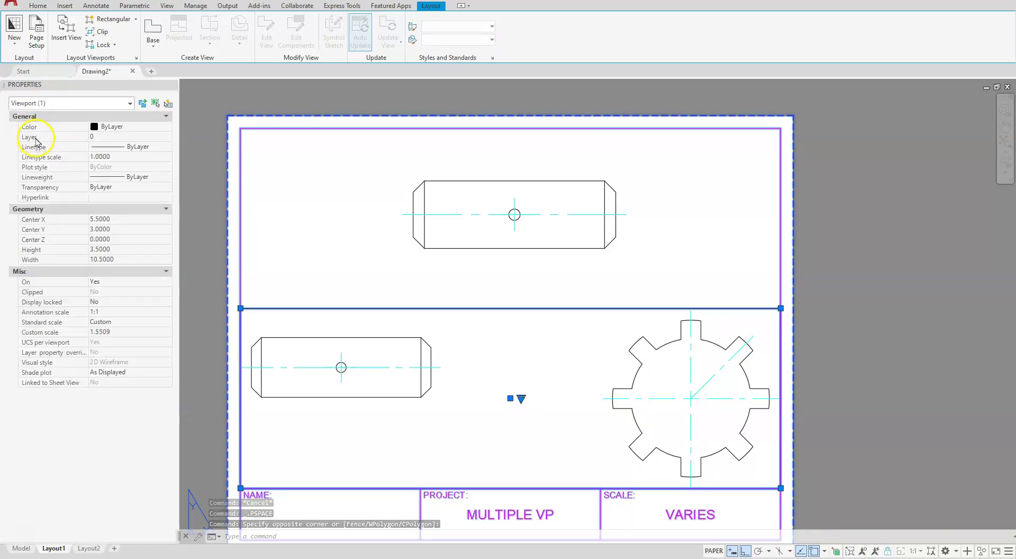
pyautogui.click(99, 138)
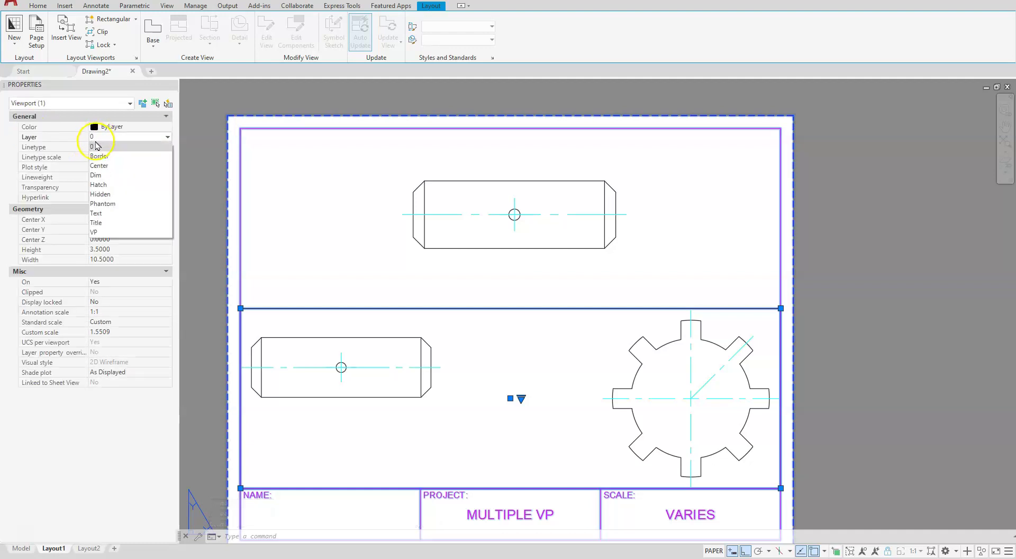
pyautogui.click(95, 232)
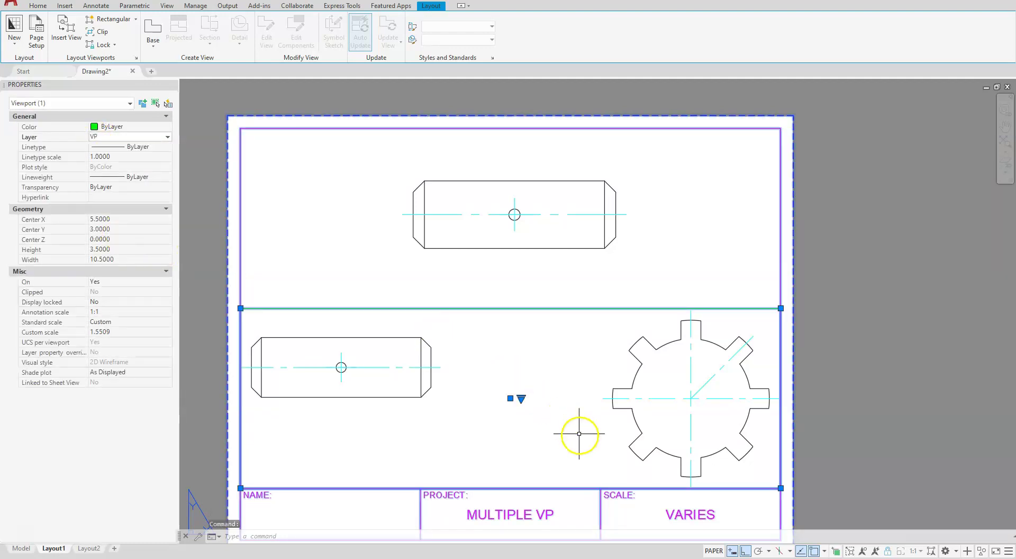
pyautogui.press('Escape')
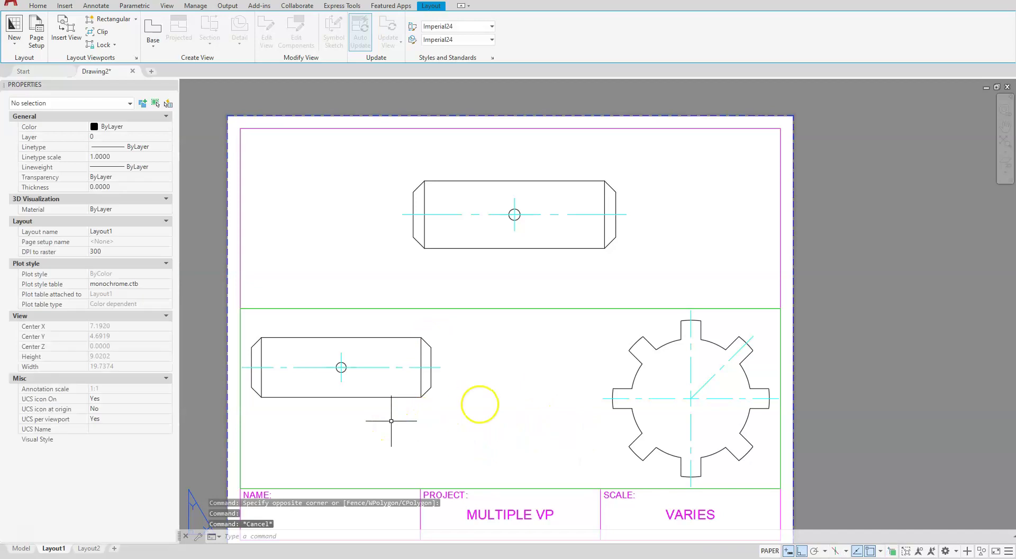
# Activate the lower viewport, pan the gear to its center, and zoom the view to a scale of 1.5XP.
pyautogui.doubleClick(507, 398)
pyautogui.click(574, 406)
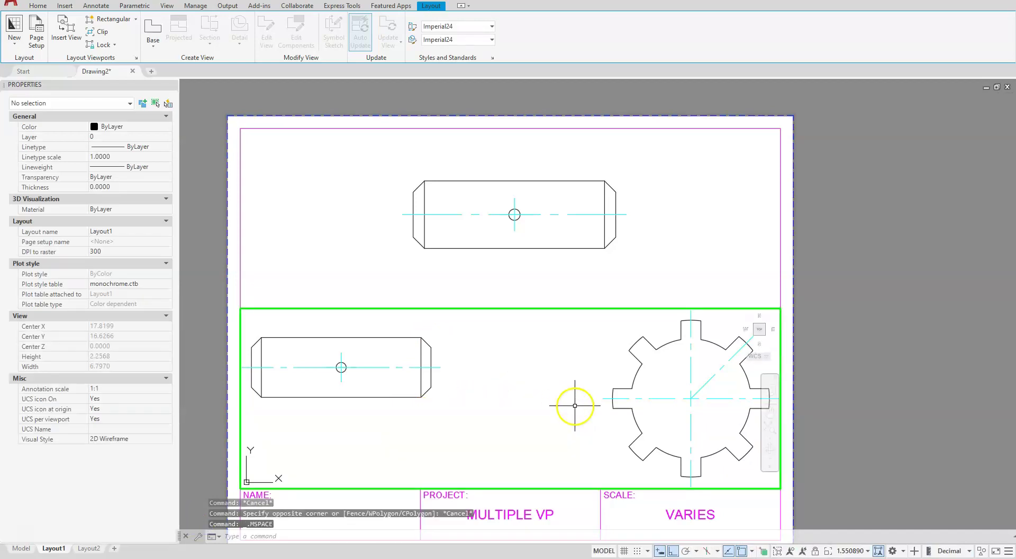
pyautogui.moveTo(574, 405); pyautogui.dragTo(390, 404, button='middle')
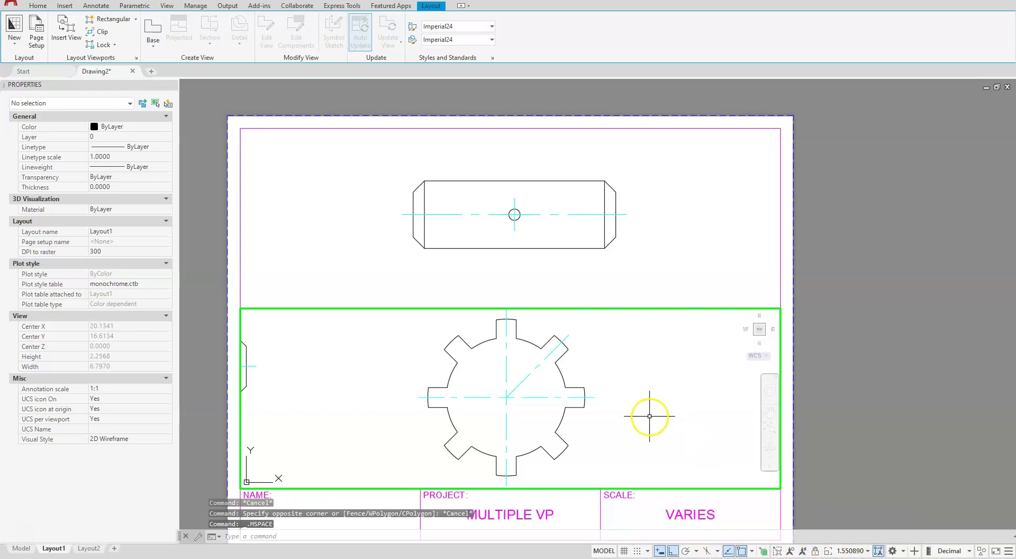
pyautogui.write('z')
pyautogui.press('Return')
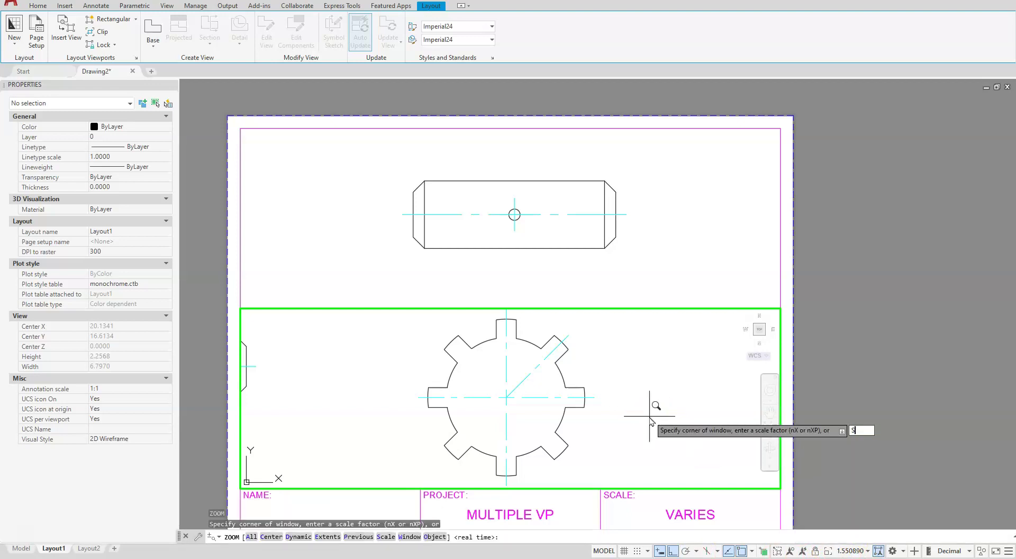
pyautogui.write('s')
pyautogui.press('Return')
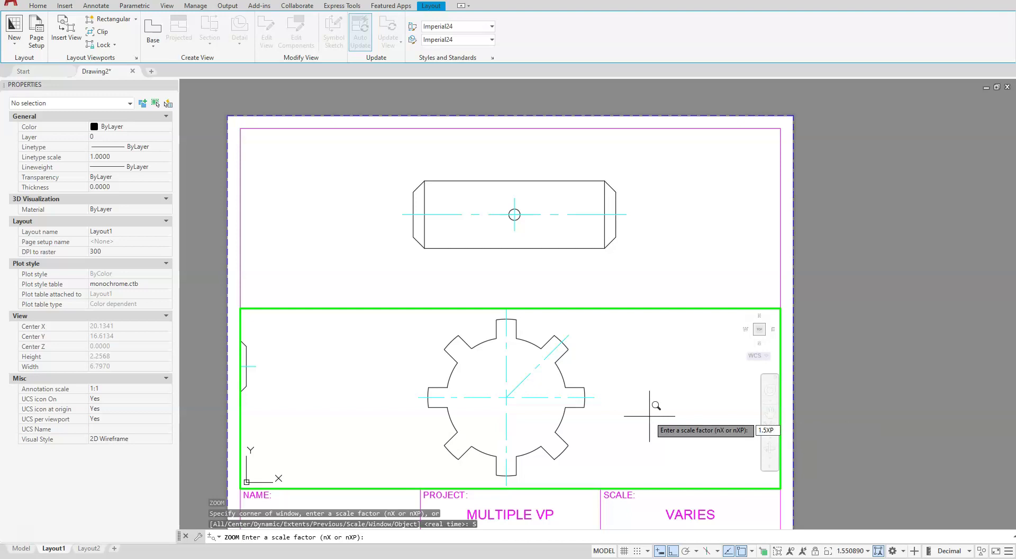
pyautogui.write('1.5XP')
pyautogui.press('Return')
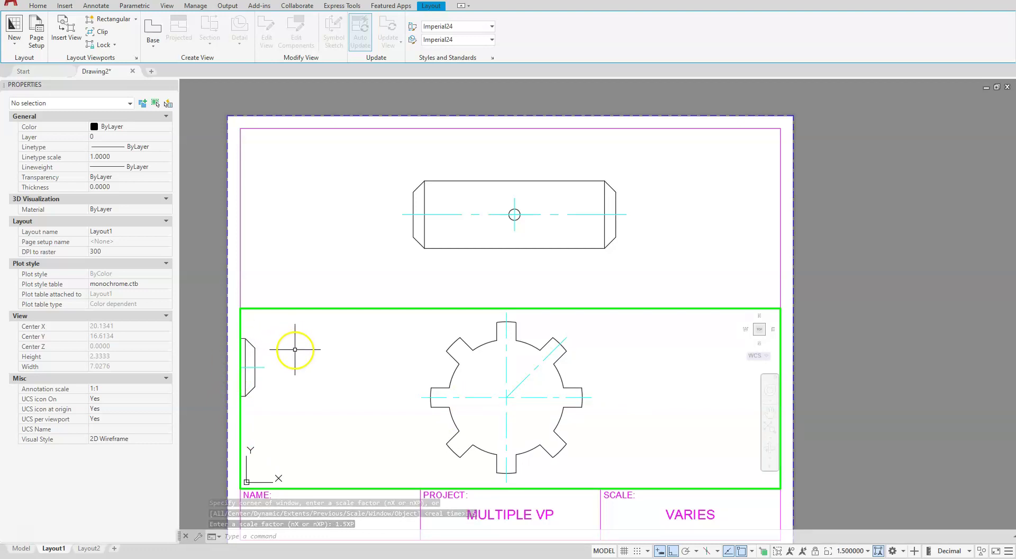
# In paper space, pull both vertical sides of the lower viewport inward so that it frames only the gear.
pyautogui.doubleClick(209, 351)
pyautogui.click(280, 308)
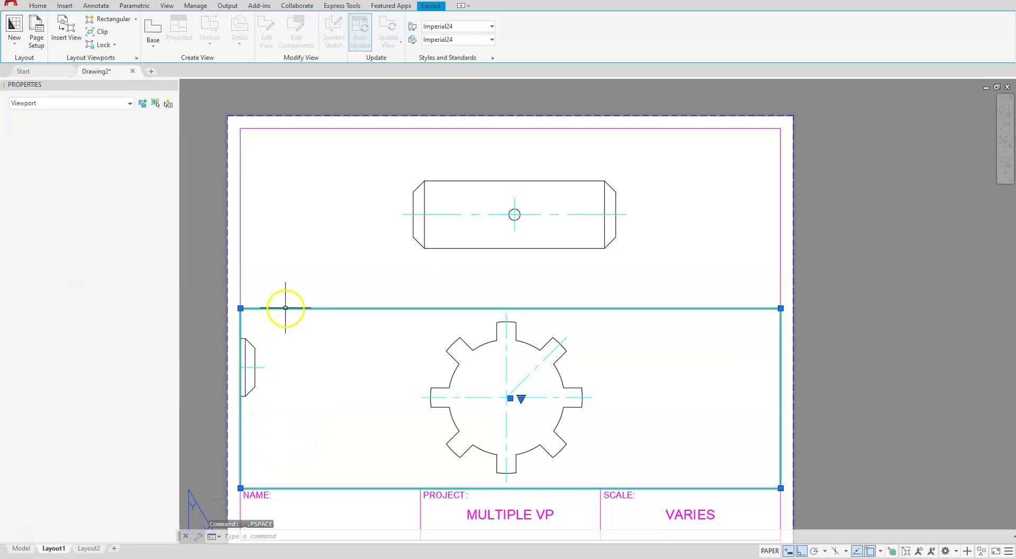
pyautogui.click(240, 487)
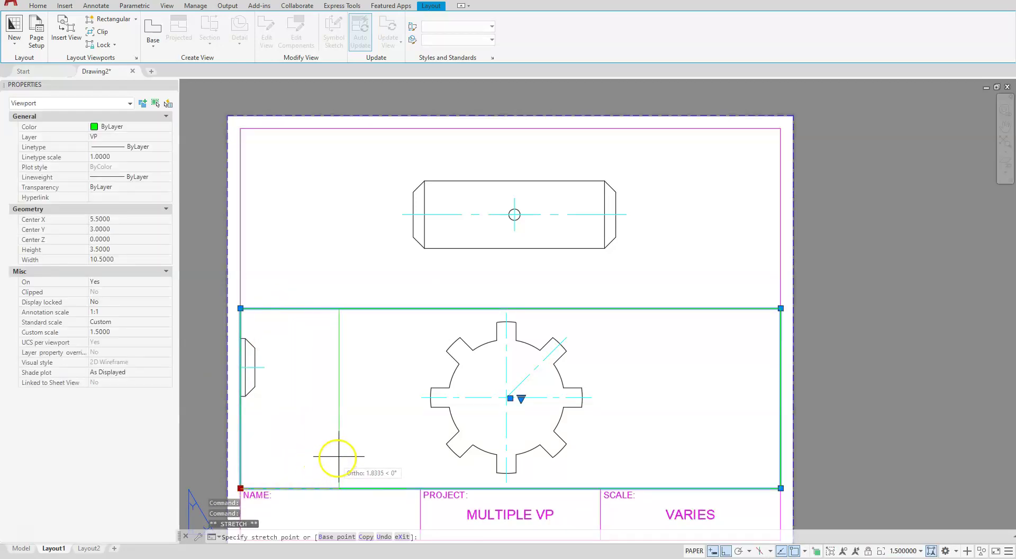
pyautogui.click(362, 455)
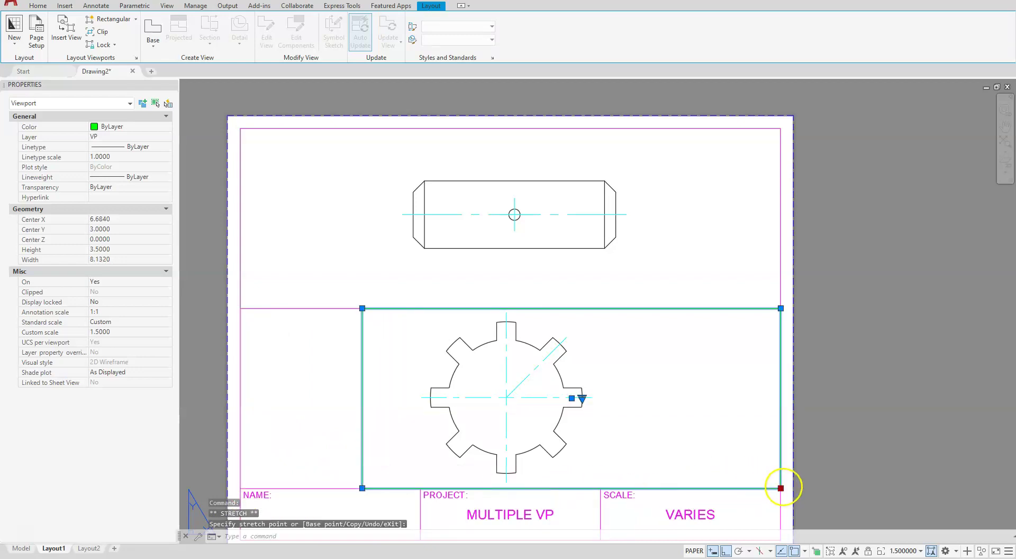
pyautogui.click(616, 453)
pyautogui.press('Escape')
pyautogui.press('Escape')
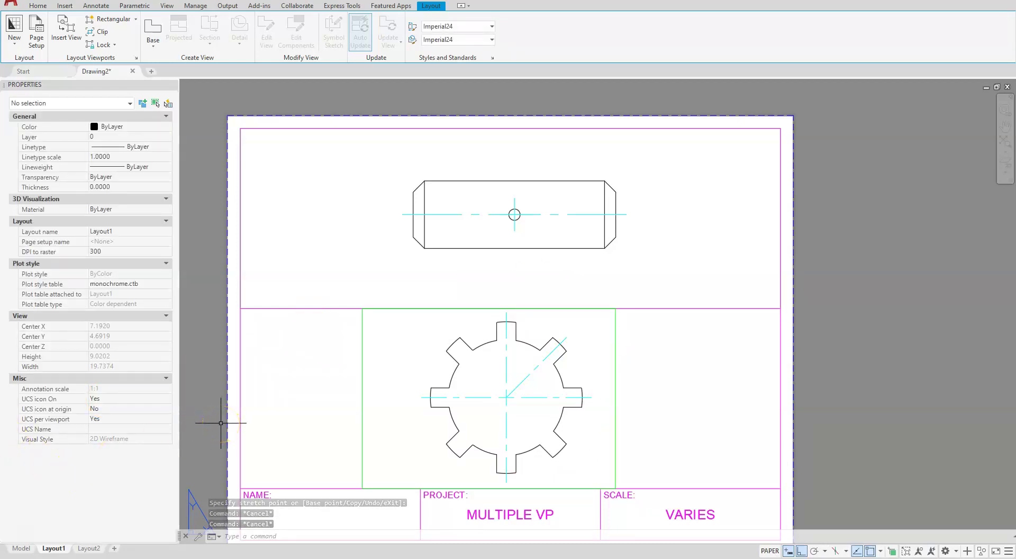
# Set the layer used for new dimensions to Dim.
pyautogui.click(424, 411)
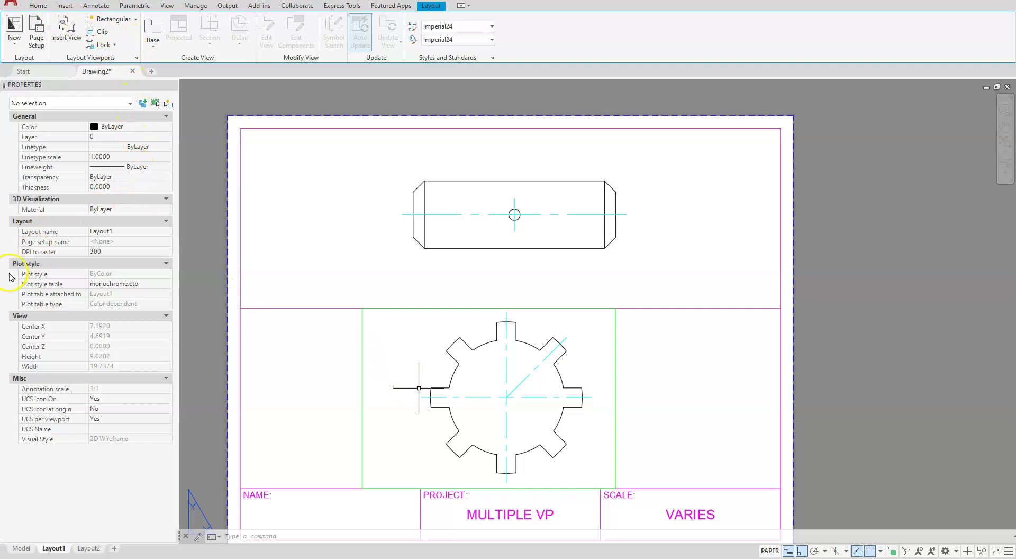
pyautogui.click(93, 9)
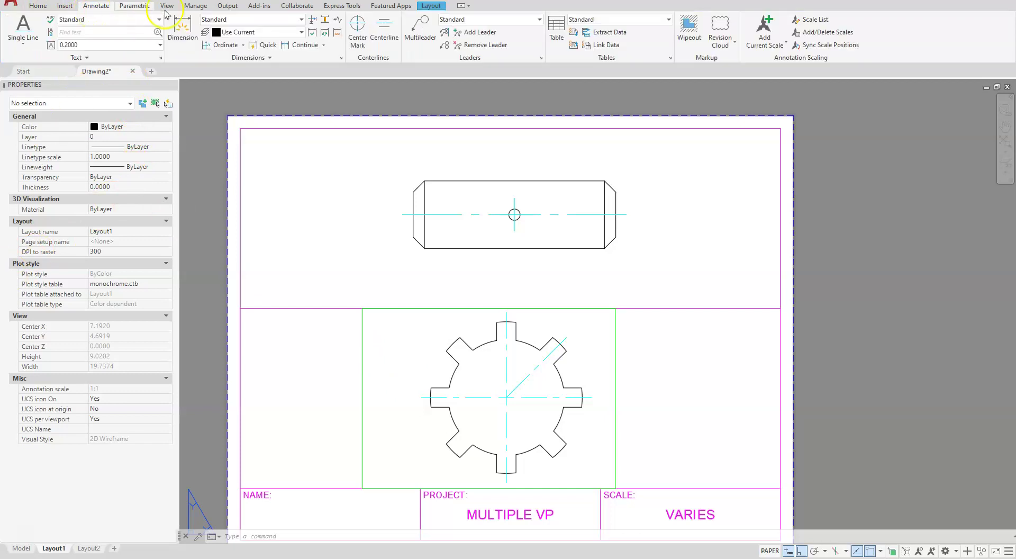
pyautogui.click(273, 33)
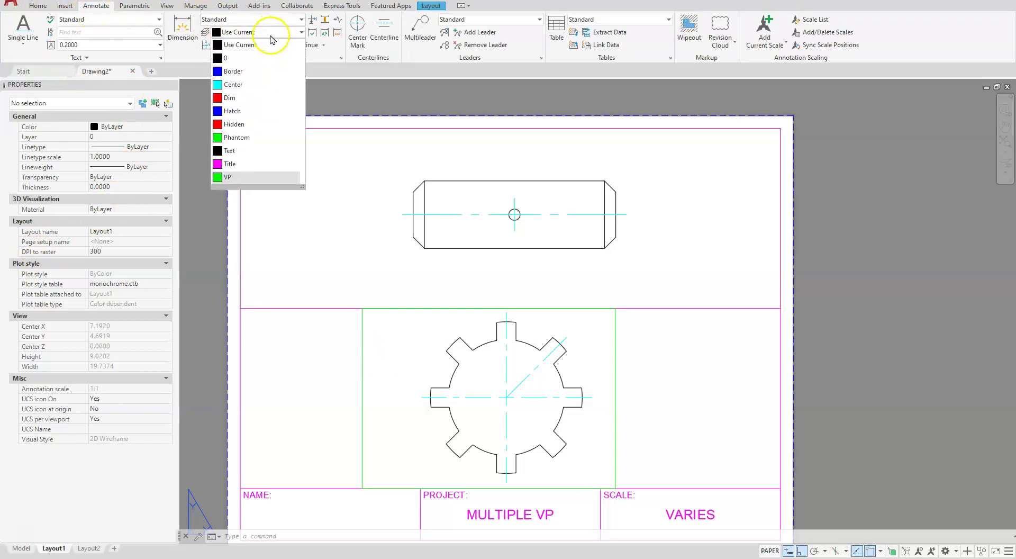
pyautogui.click(231, 99)
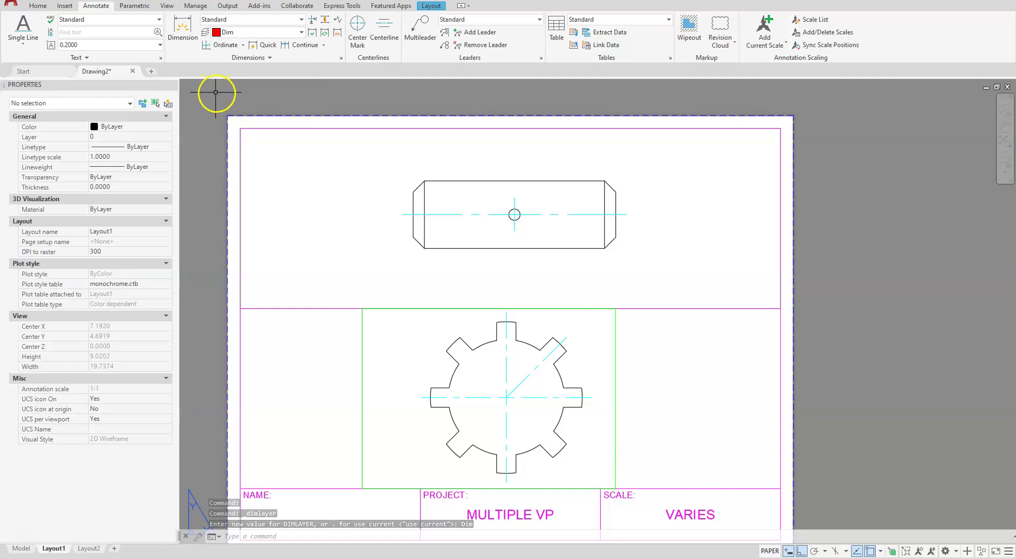
# Modify the Standard dimension style to use no center marks and a text height of 0.125.
pyautogui.click(341, 59)
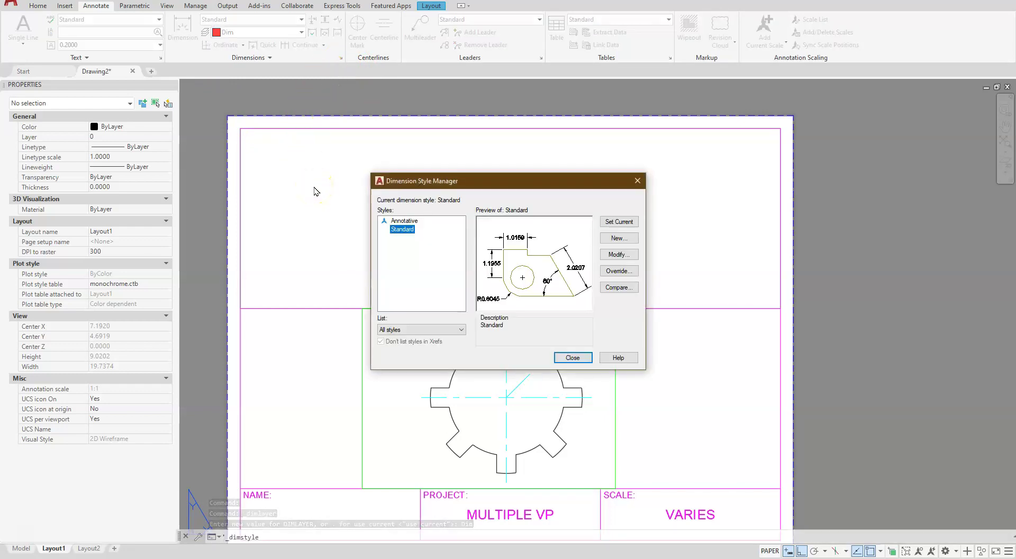
pyautogui.click(323, 212)
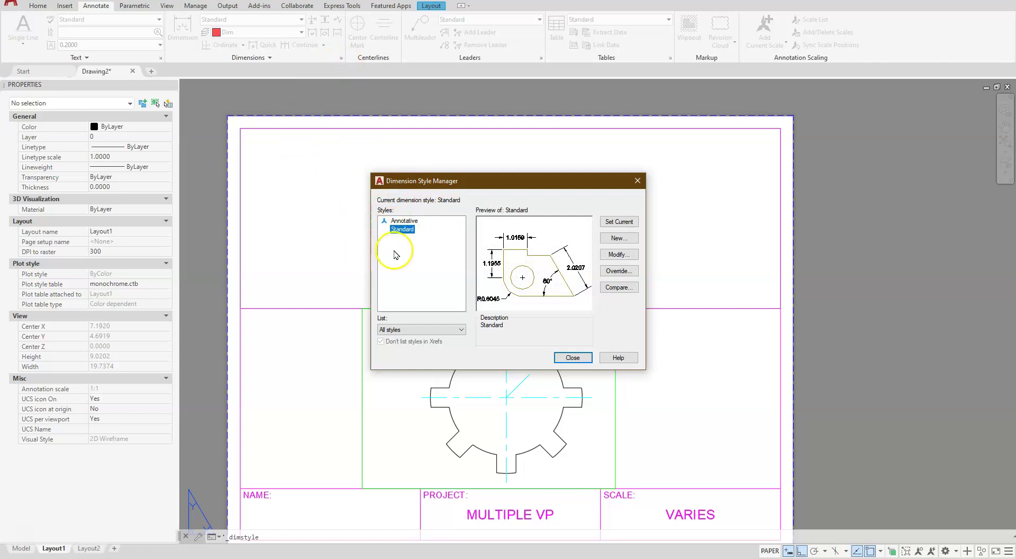
pyautogui.click(618, 255)
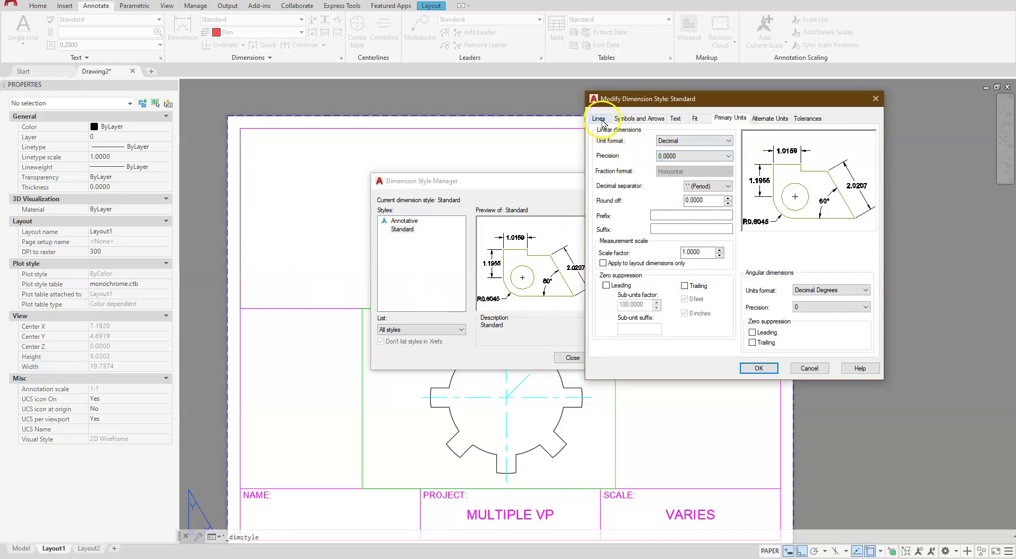
pyautogui.hotkey('ctrl', 'Tab')
pyautogui.hotkey('ctrl', 'Tab')
pyautogui.hotkey('ctrl', 'Tab')
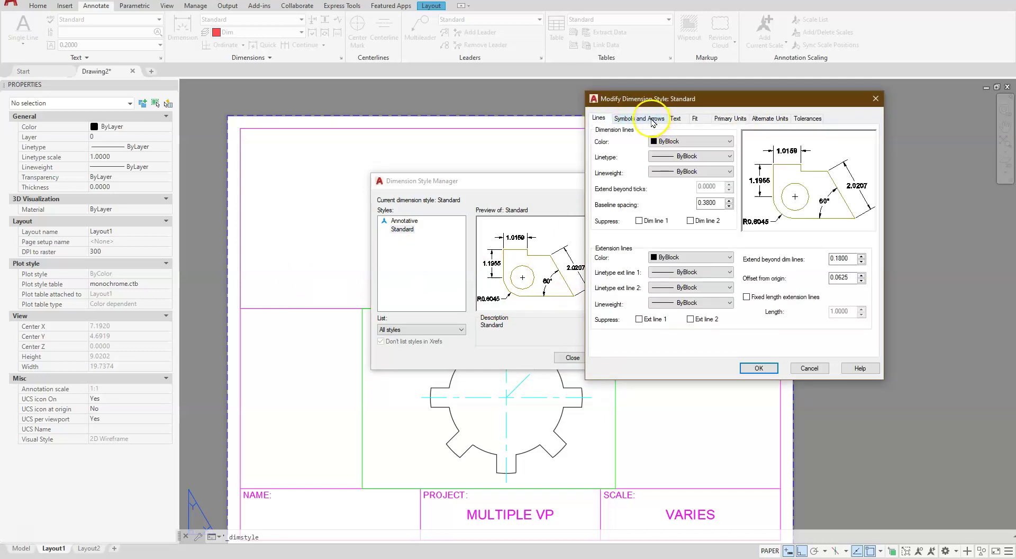
pyautogui.click(653, 119)
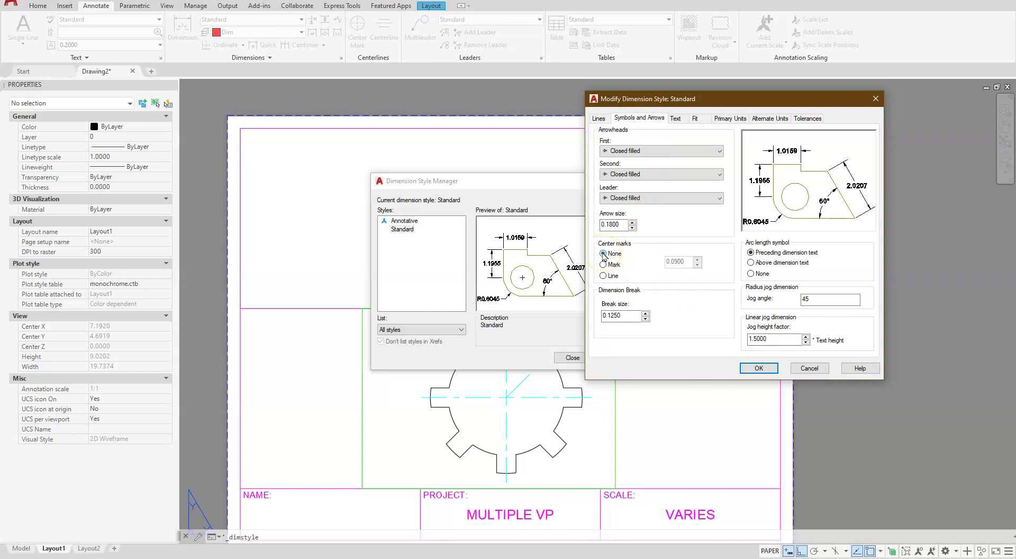
pyautogui.click(674, 118)
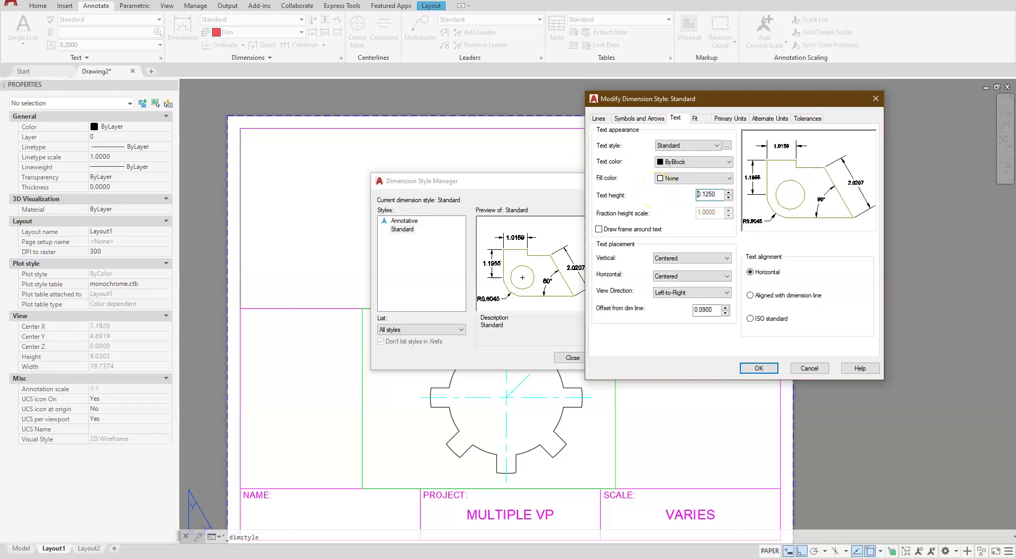
# Set the Standard style's linear dimension precision to 0.000 and save the style changes.
pyautogui.click(700, 121)
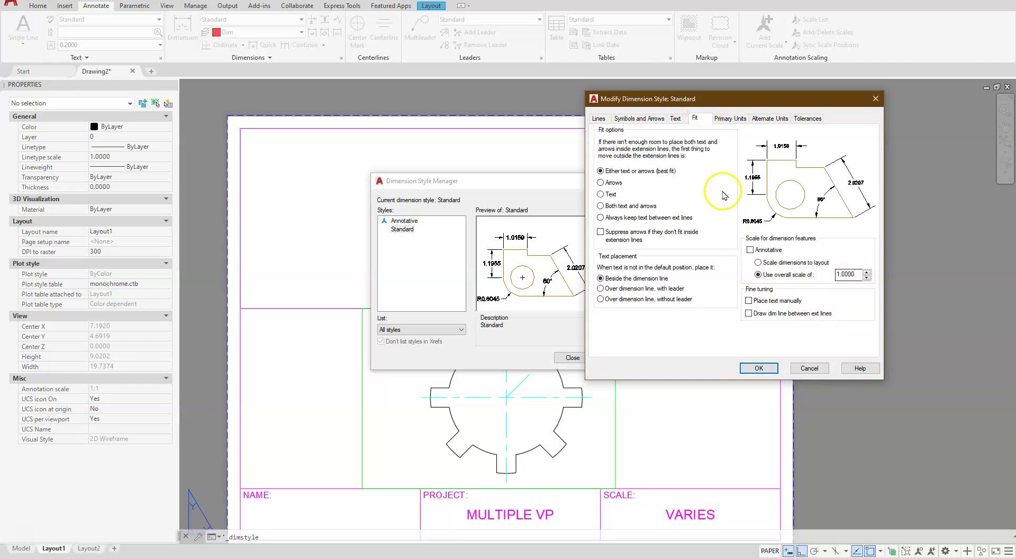
pyautogui.click(739, 119)
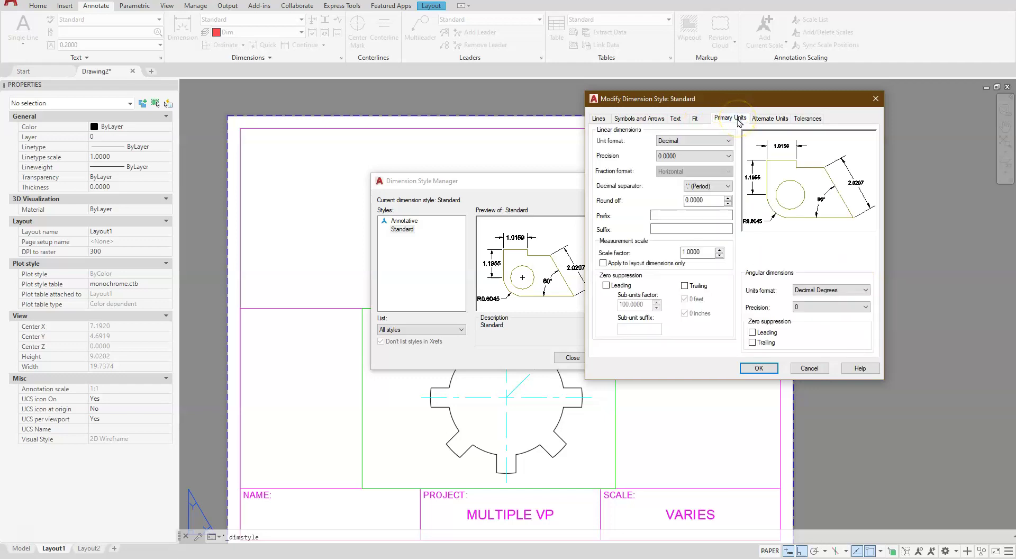
pyautogui.click(680, 155)
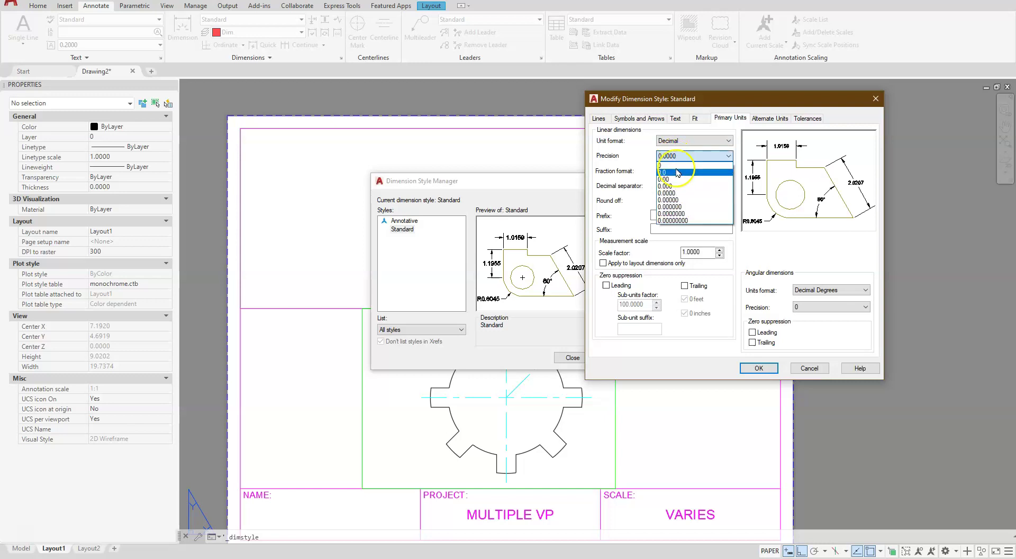
pyautogui.click(679, 187)
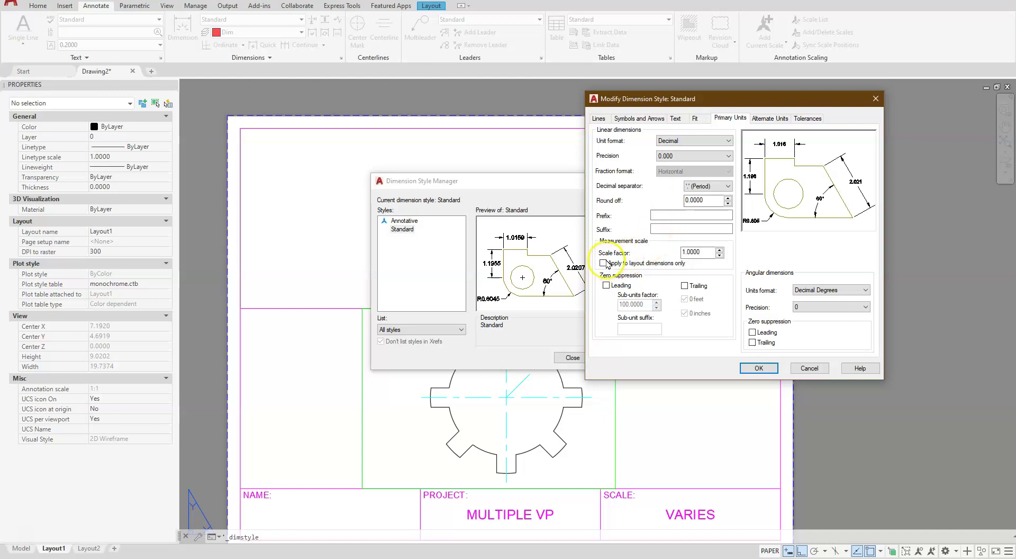
pyautogui.click(755, 369)
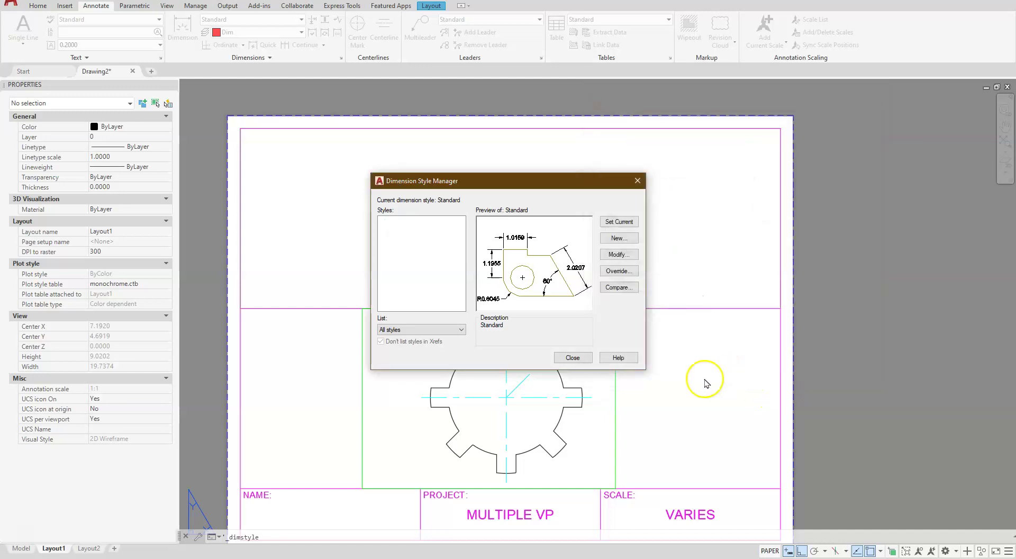
pyautogui.click(571, 357)
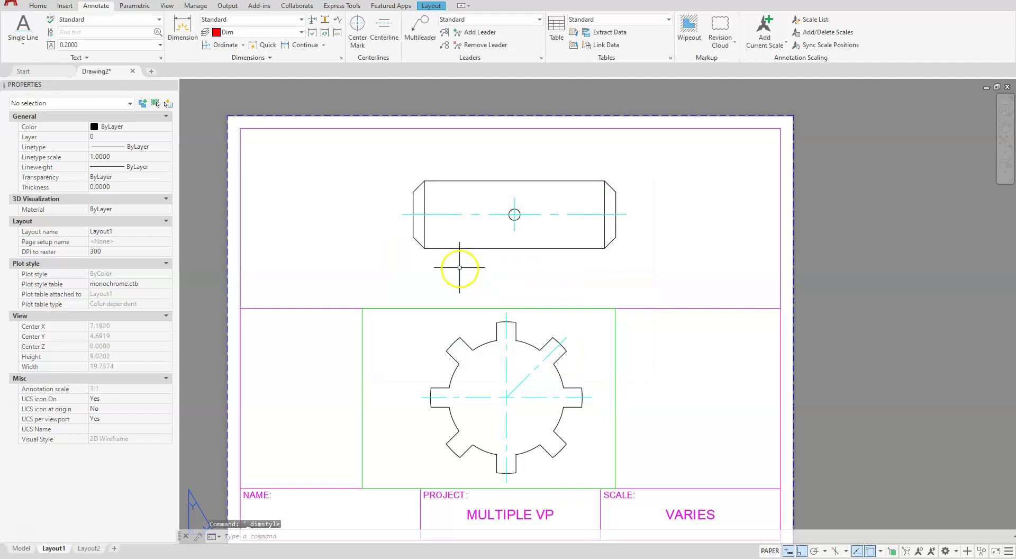
# Add a linear dimension below the chamfered view from the hole's vertical centerline to the part's right end.
pyautogui.moveTo(460, 259); pyautogui.dragTo(455, 313, button='middle')
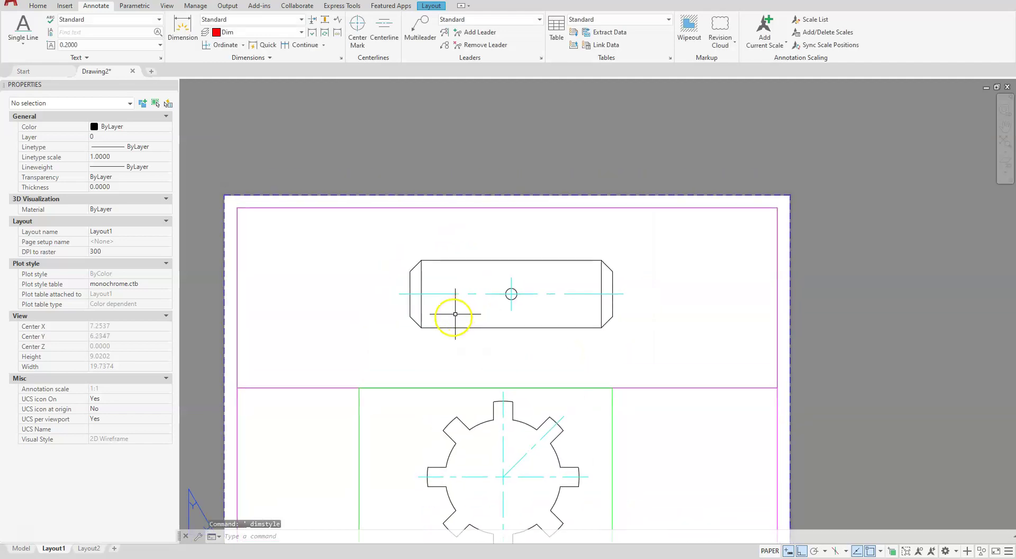
pyautogui.scroll(2, 455, 314)
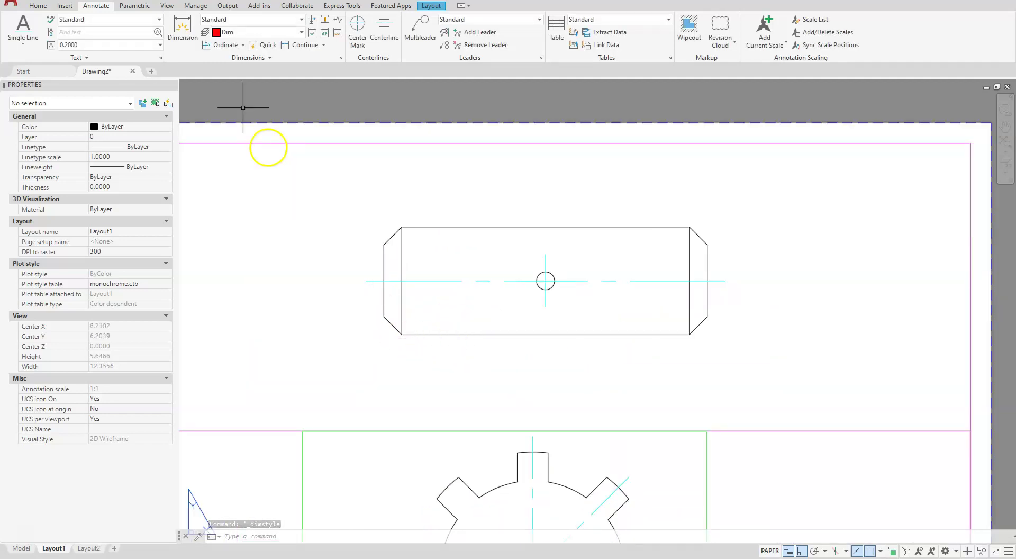
pyautogui.click(244, 45)
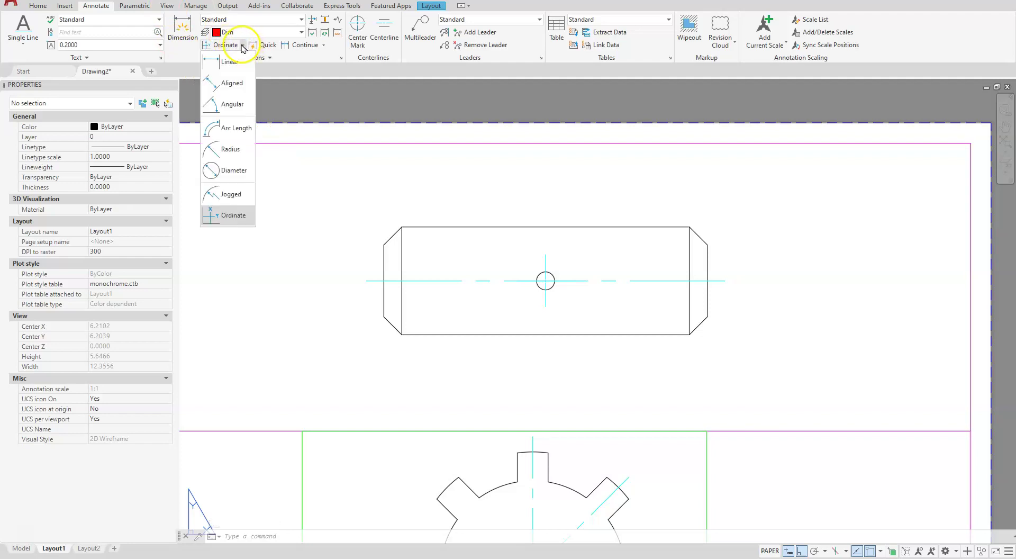
pyautogui.click(238, 61)
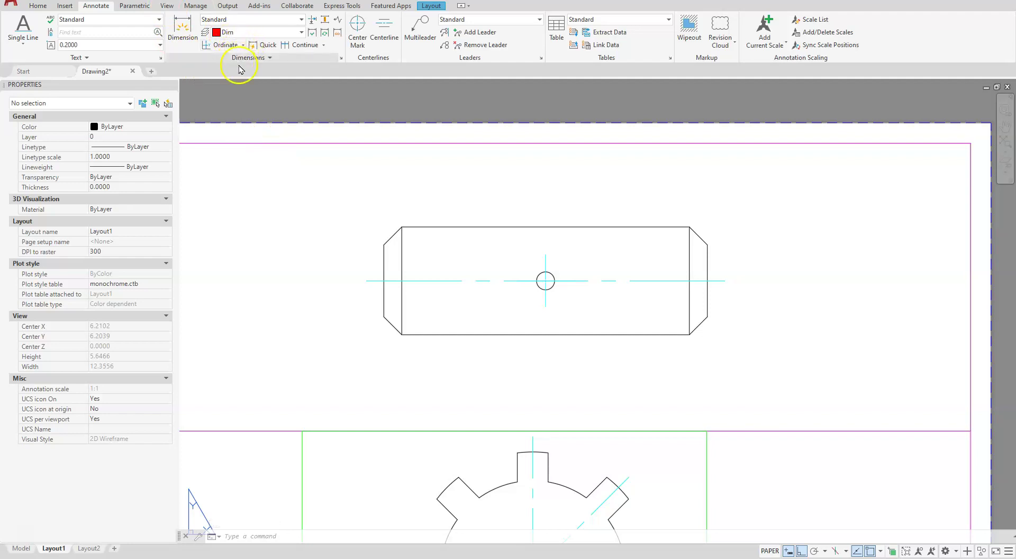
pyautogui.click(545, 306)
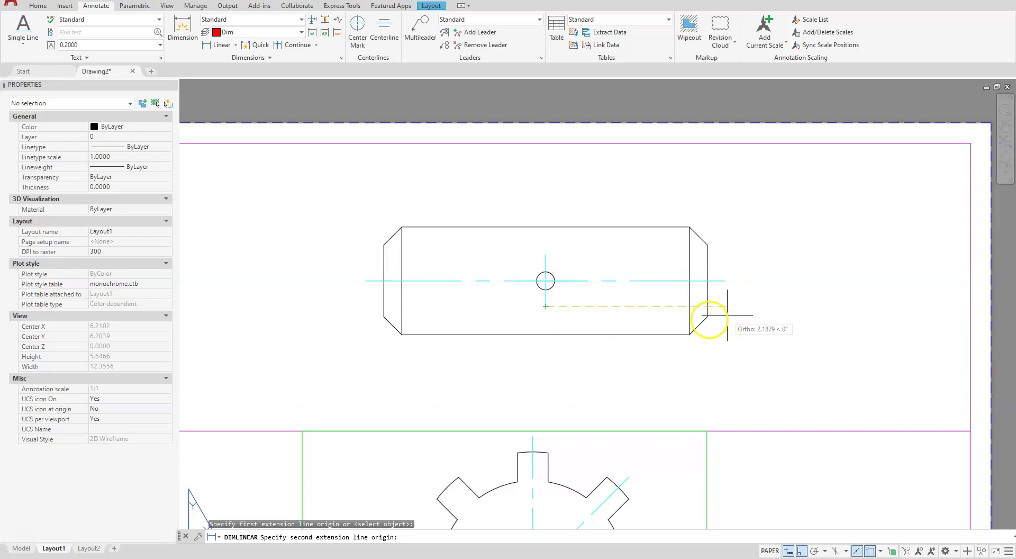
pyautogui.click(708, 318)
pyautogui.click(643, 364)
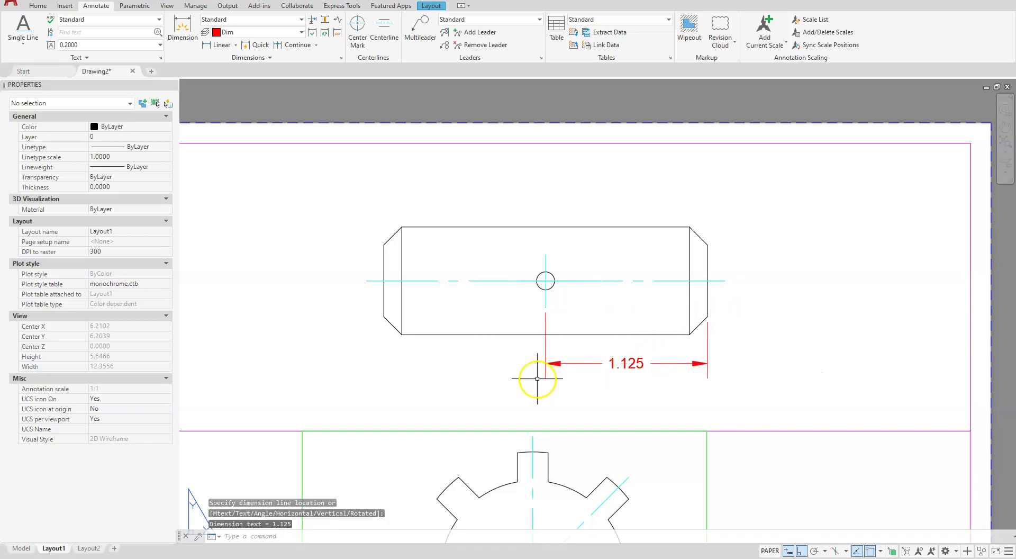
# Add a baseline dimension for the part's overall length, using the right-end extension line of the horizontal dimension as the base.
pyautogui.click(315, 46)
pyautogui.click(299, 82)
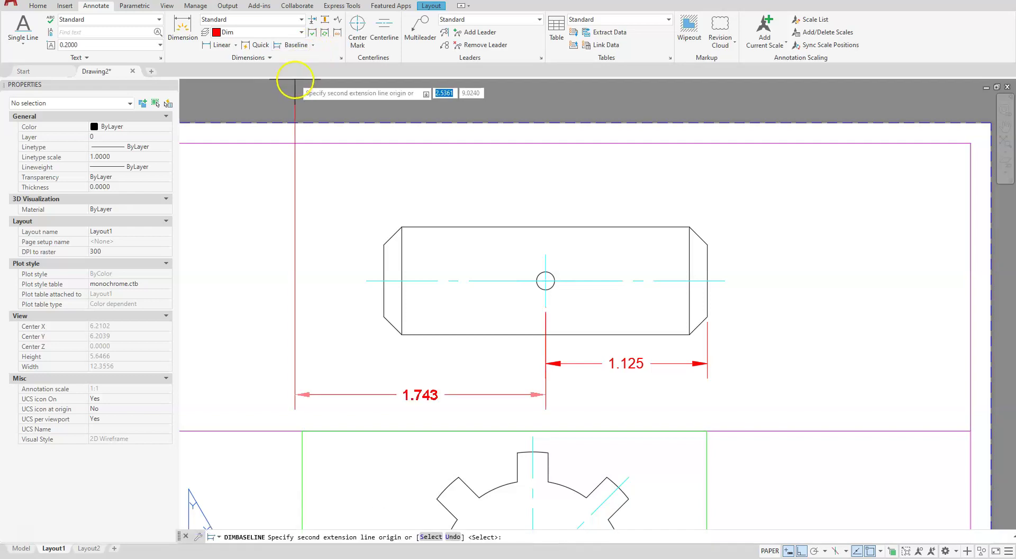
pyautogui.click(431, 536)
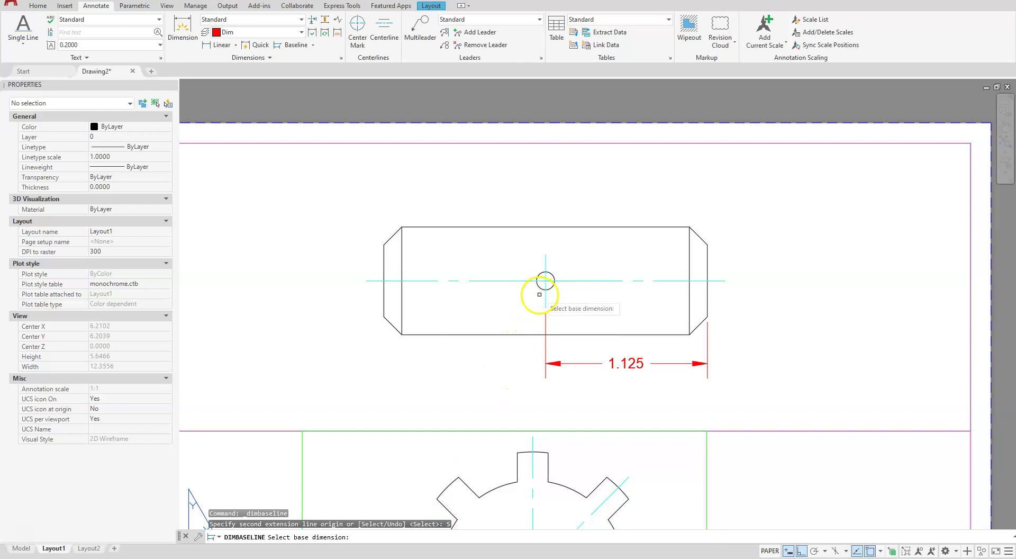
pyautogui.click(708, 342)
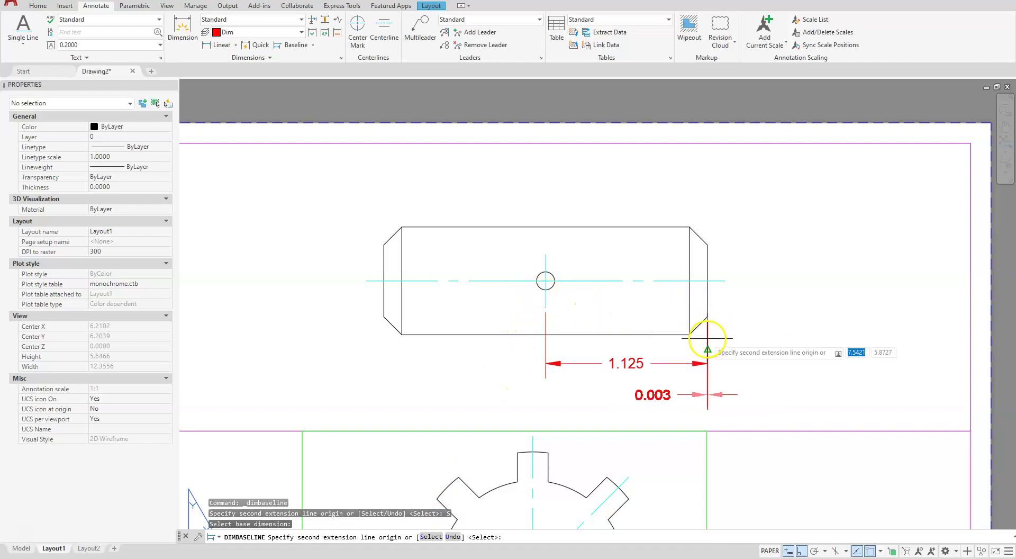
pyautogui.click(384, 317)
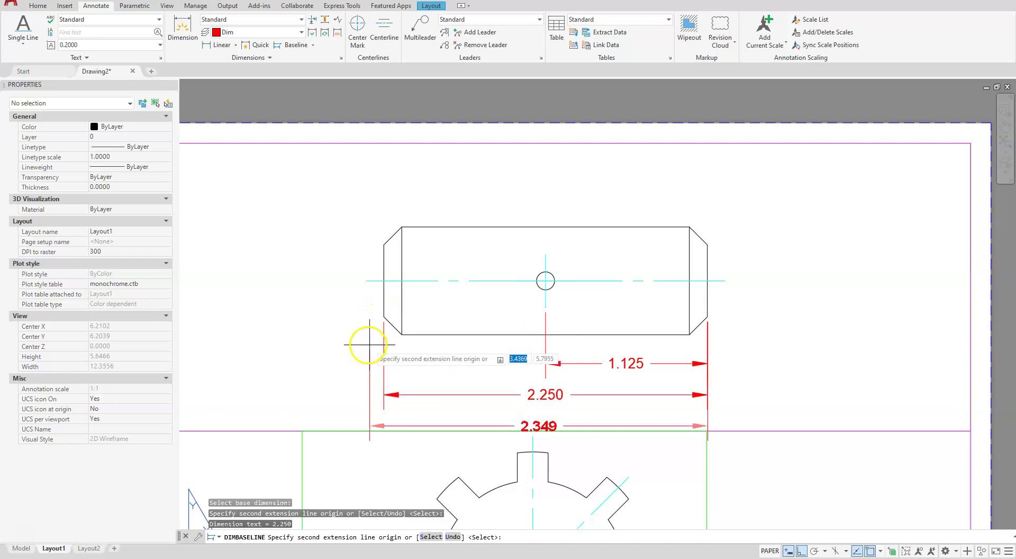
pyautogui.press('Escape')
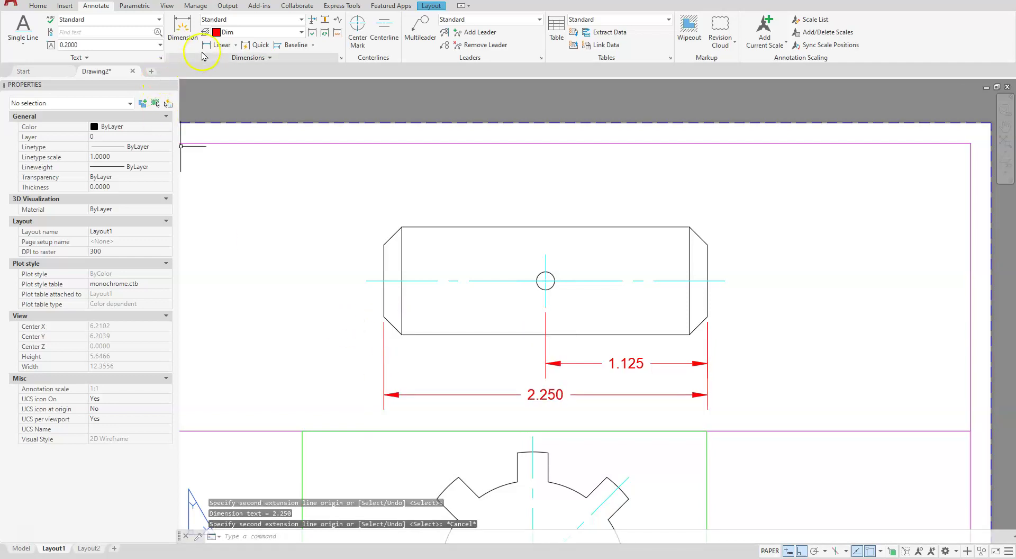
# Add a vertical linear dimension across the part's full height, placed to the right of the chamfered view.
pyautogui.click(215, 44)
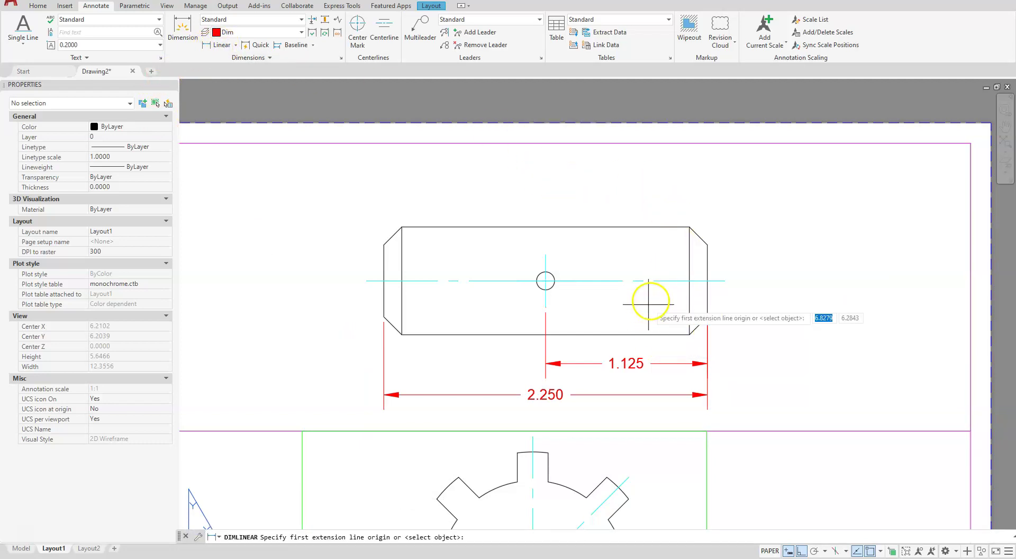
pyautogui.click(687, 332)
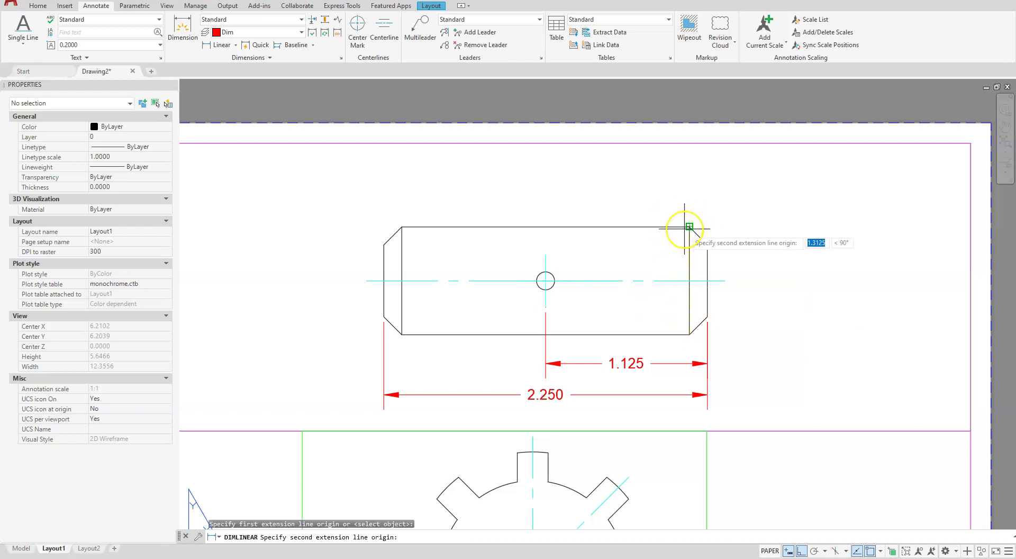
pyautogui.click(689, 227)
pyautogui.click(761, 253)
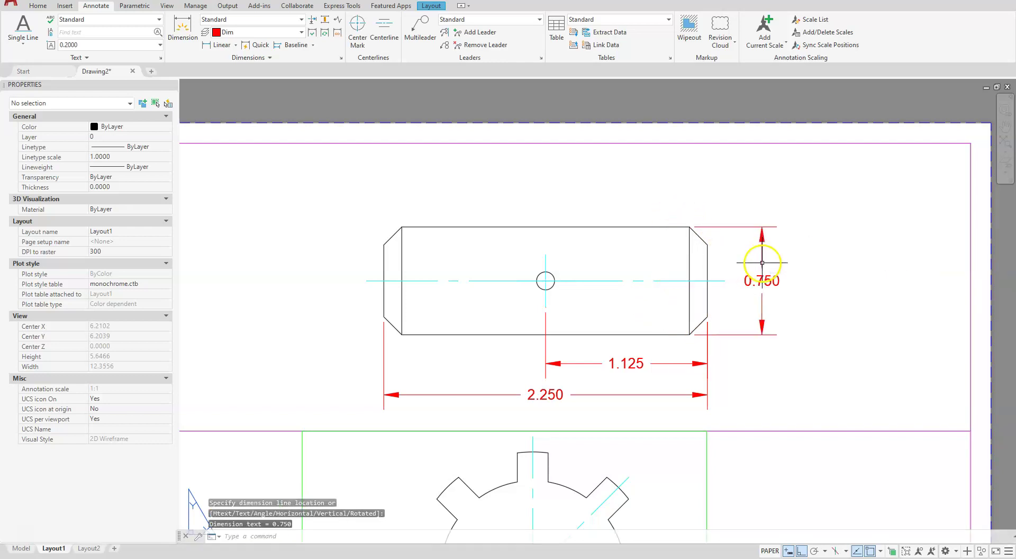
pyautogui.press('Escape')
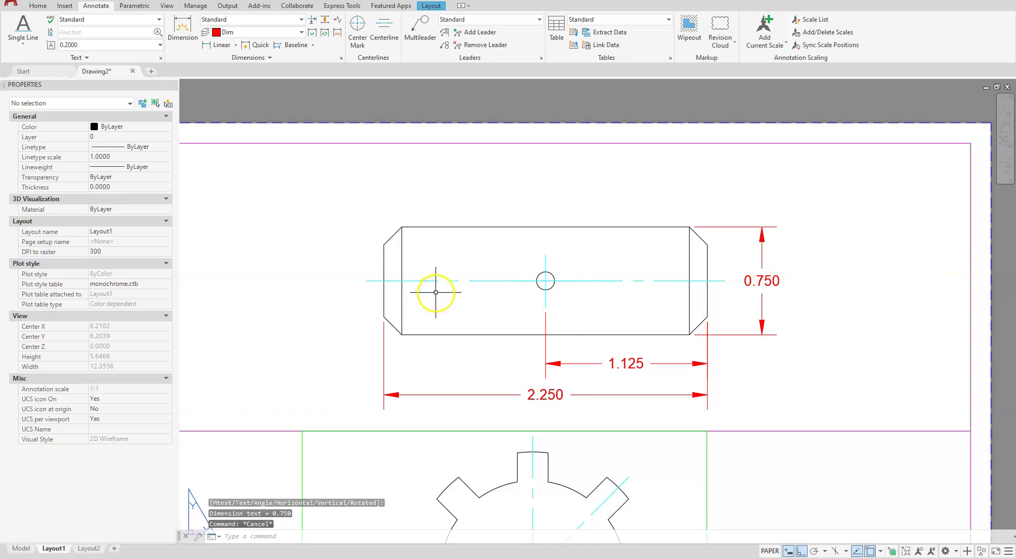
pyautogui.press('Escape')
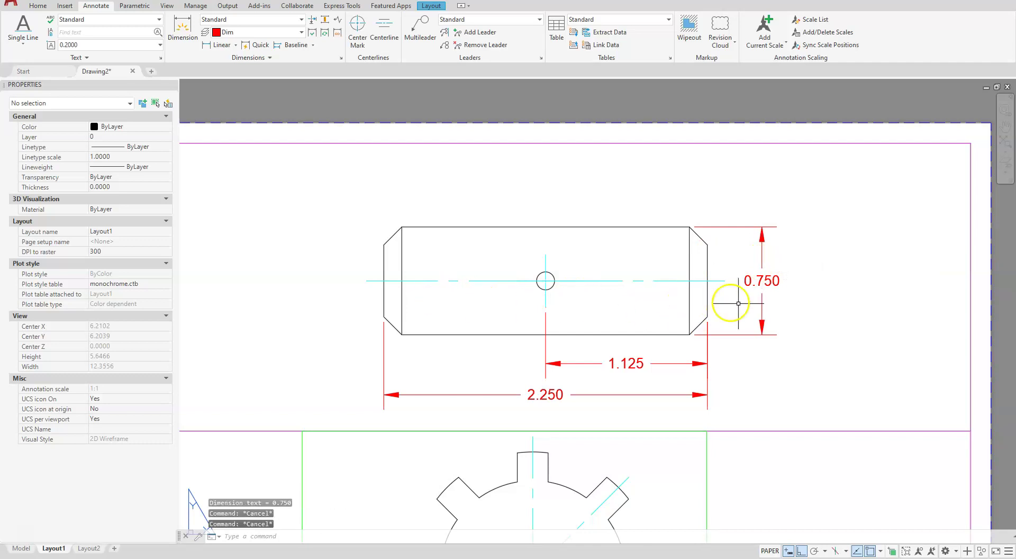
# Give the vertical height dimension the prefix %%C so that it carries a diameter symbol, and deselect it.
pyautogui.click(768, 281)
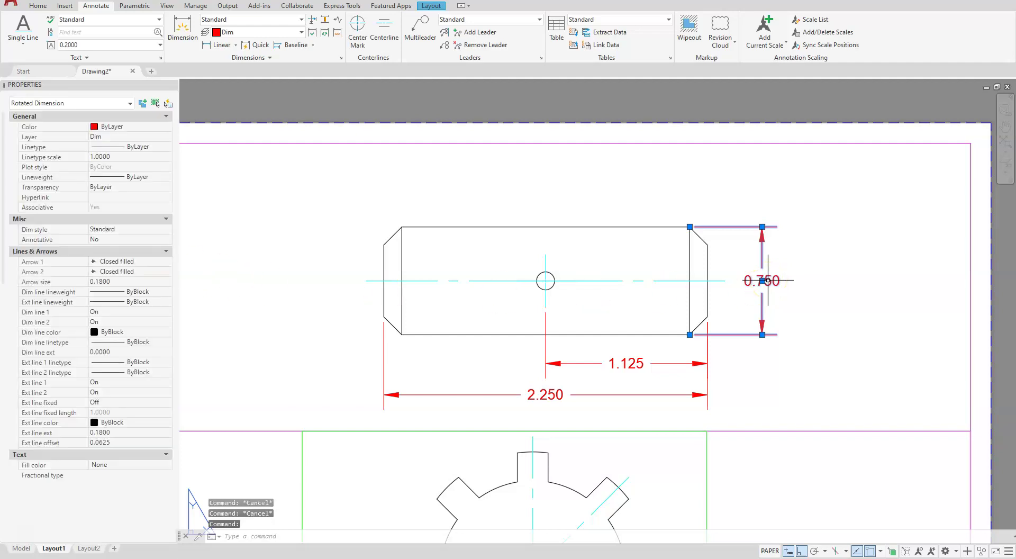
pyautogui.scroll(-8, 55, 367)
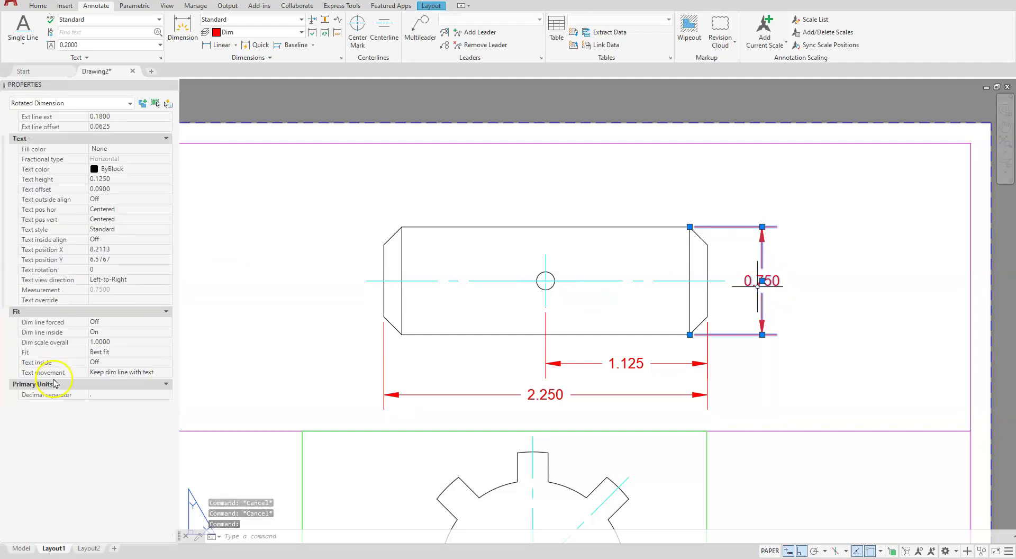
pyautogui.scroll(-10, 53, 391)
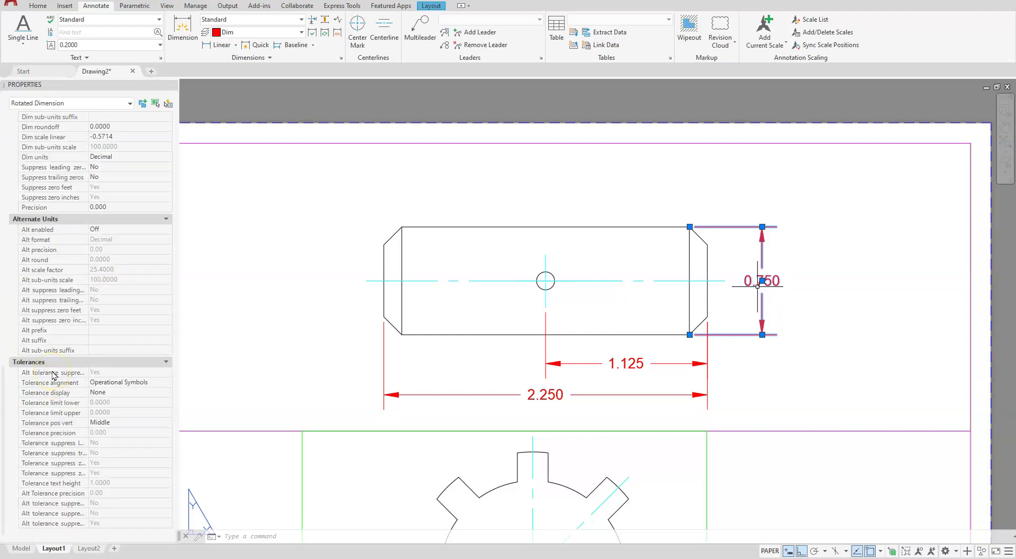
pyautogui.scroll(3, 53, 375)
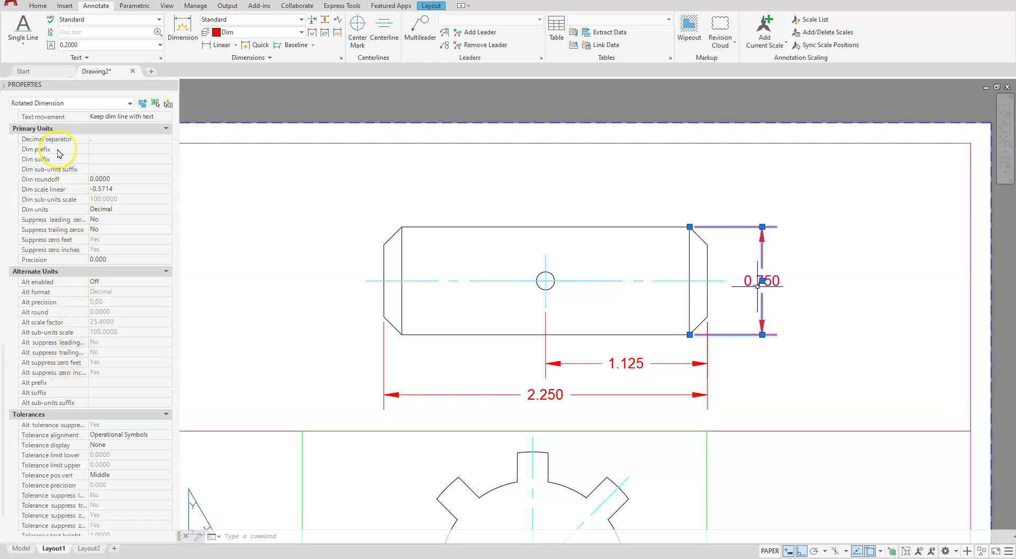
pyautogui.click(107, 148)
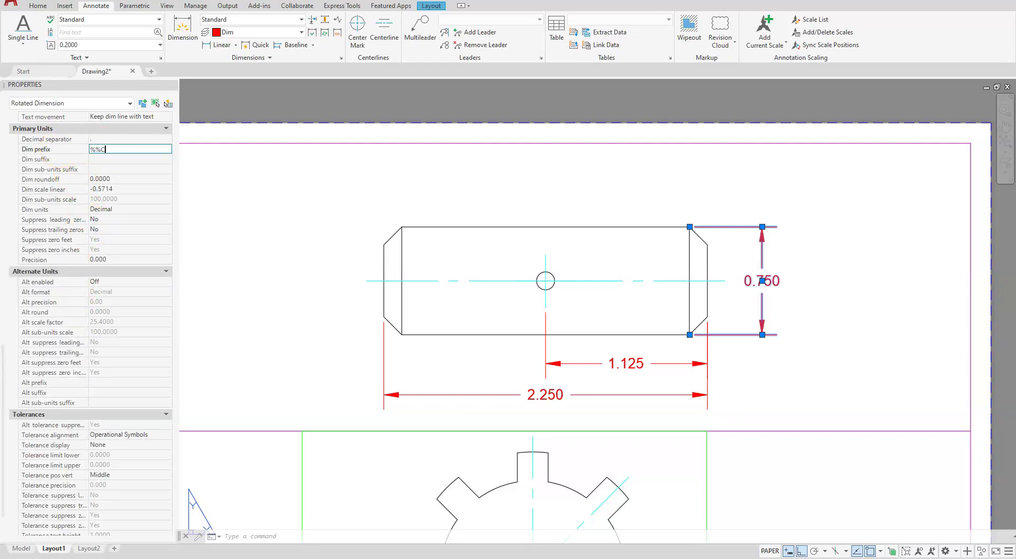
pyautogui.press('Tab')
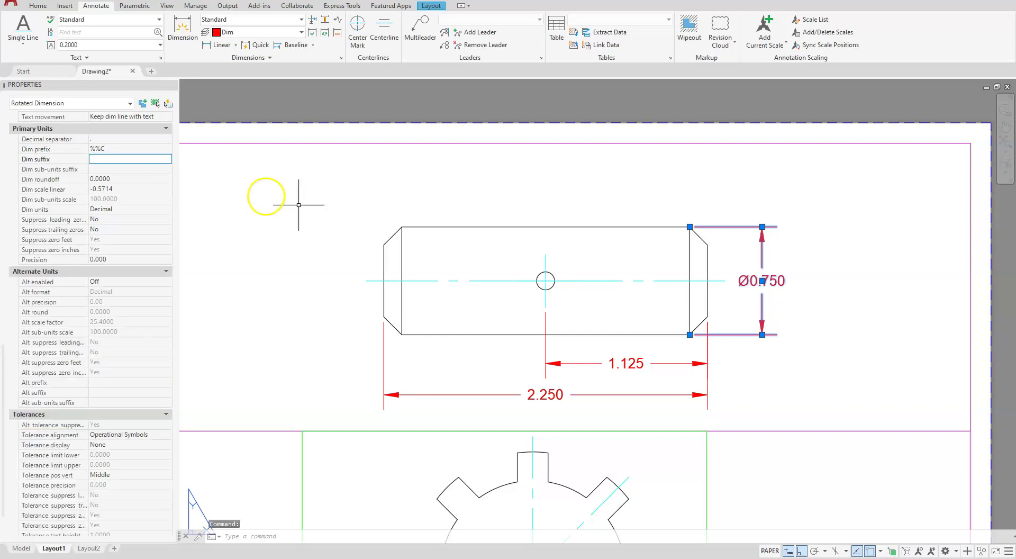
pyautogui.press('Escape')
pyautogui.press('Escape')
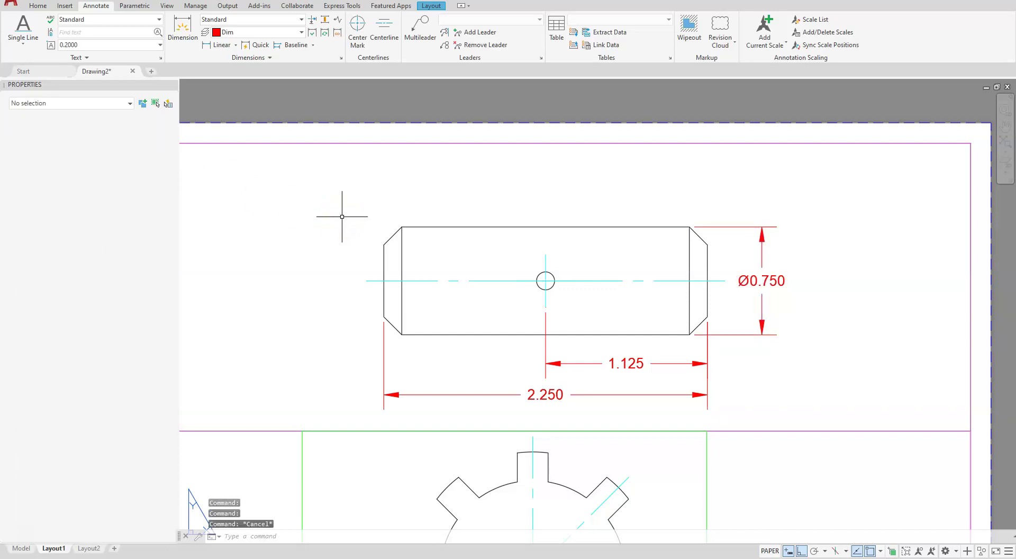
# Add a diameter dimension to the small center hole, with its text placed above and to the right of the part.
pyautogui.click(235, 47)
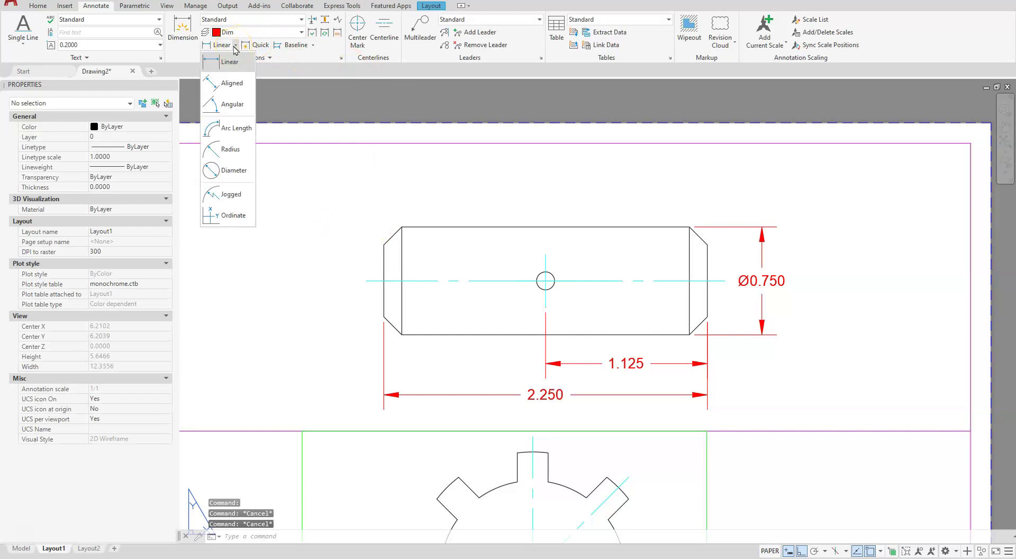
pyautogui.click(228, 171)
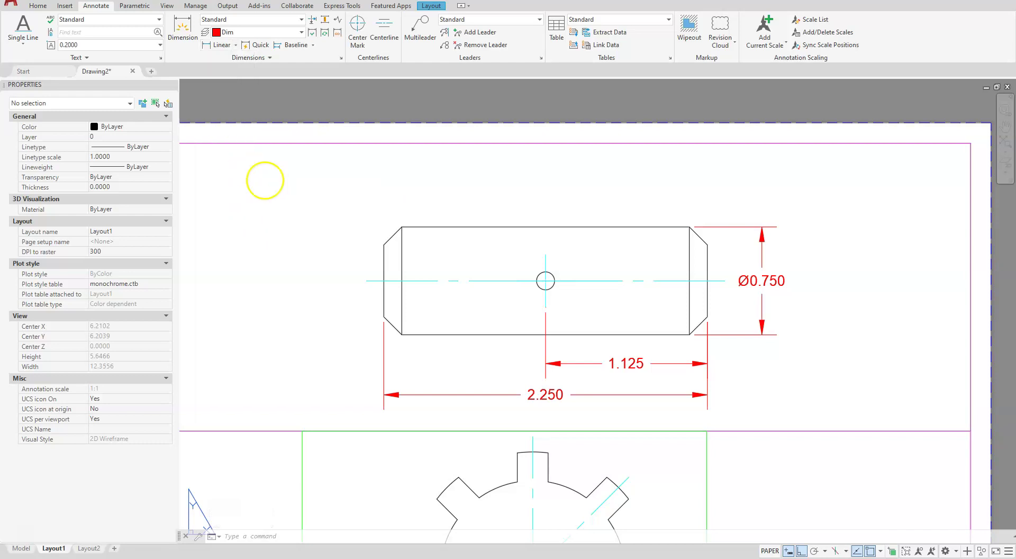
pyautogui.click(551, 276)
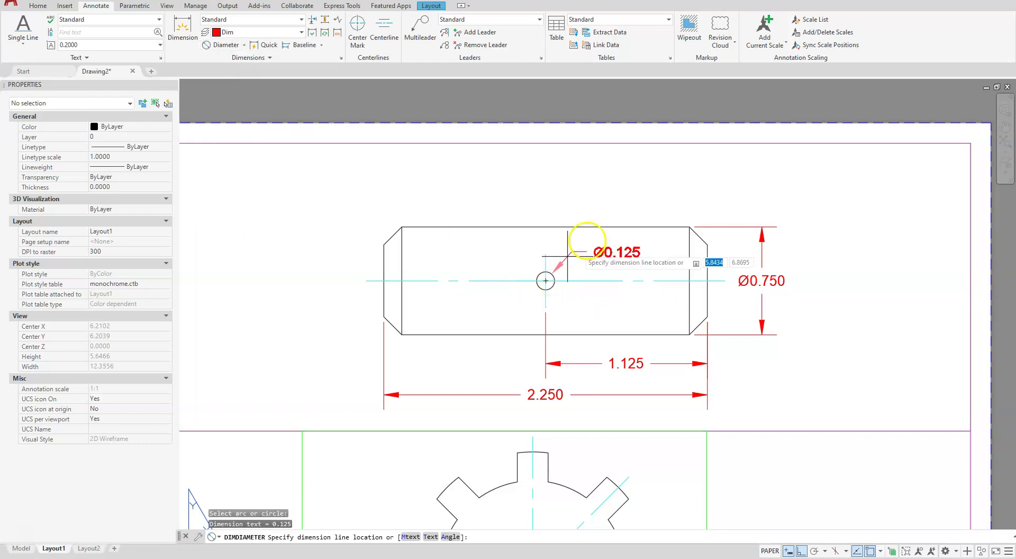
pyautogui.click(620, 193)
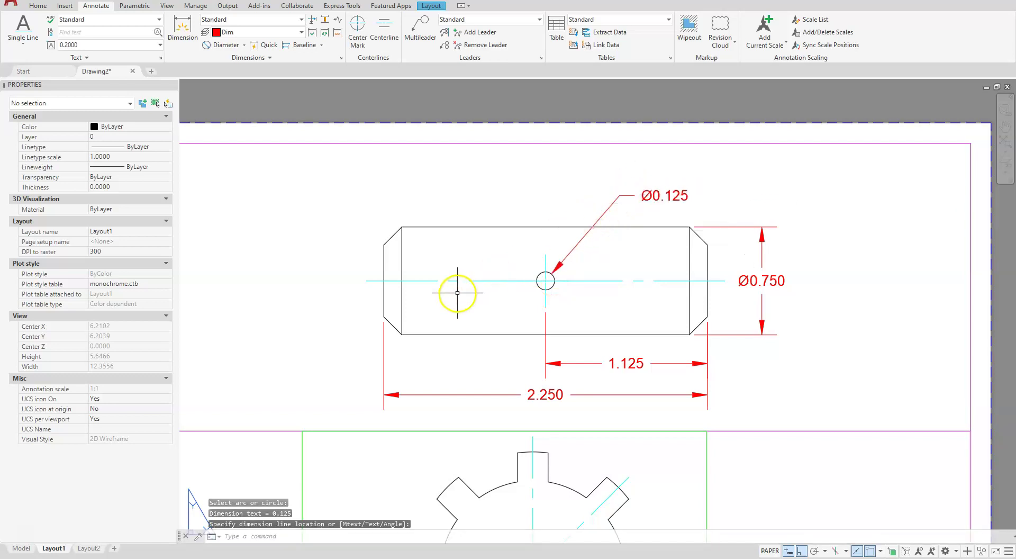
pyautogui.press('Escape')
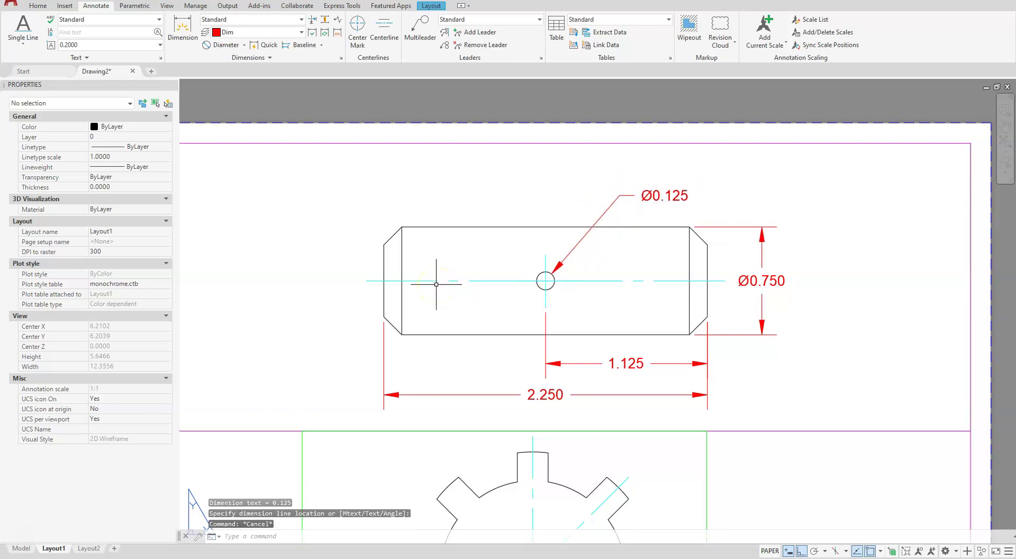
pyautogui.click(429, 282)
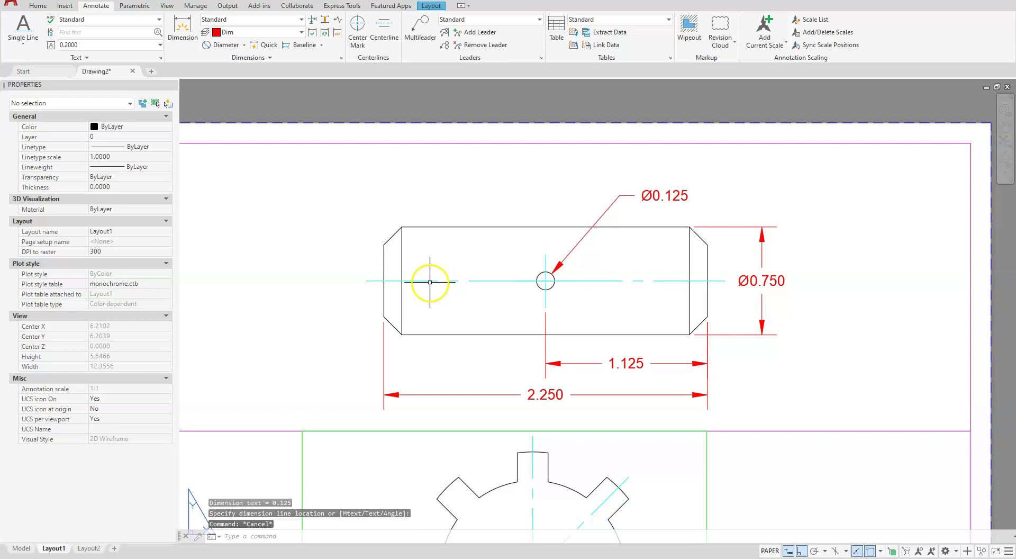
pyautogui.click(431, 348)
# Modify the Standard multileader style to use a landing distance of .125 and a text height of .125.
pyautogui.moveTo(431, 348); pyautogui.dragTo(553, 325, button='middle')
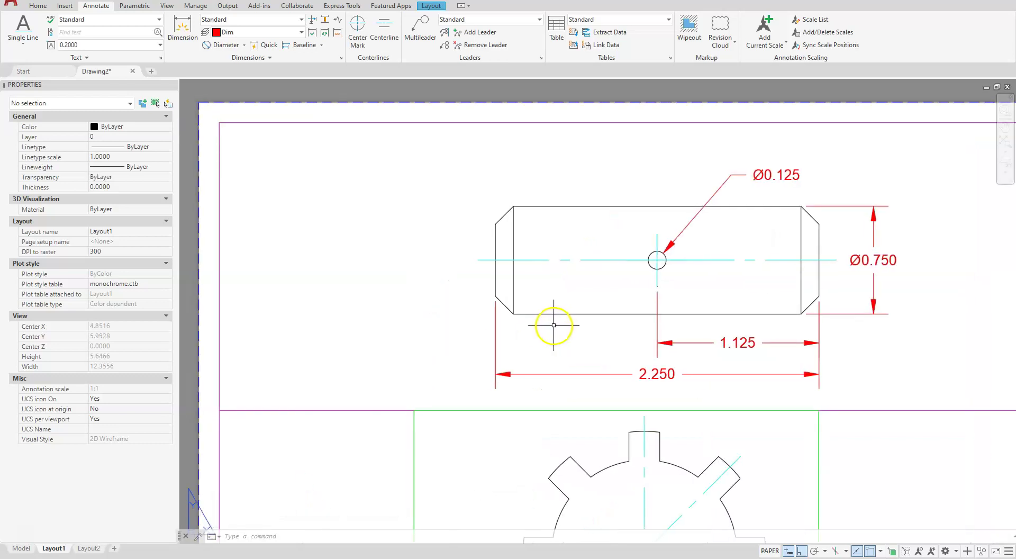
pyautogui.click(542, 58)
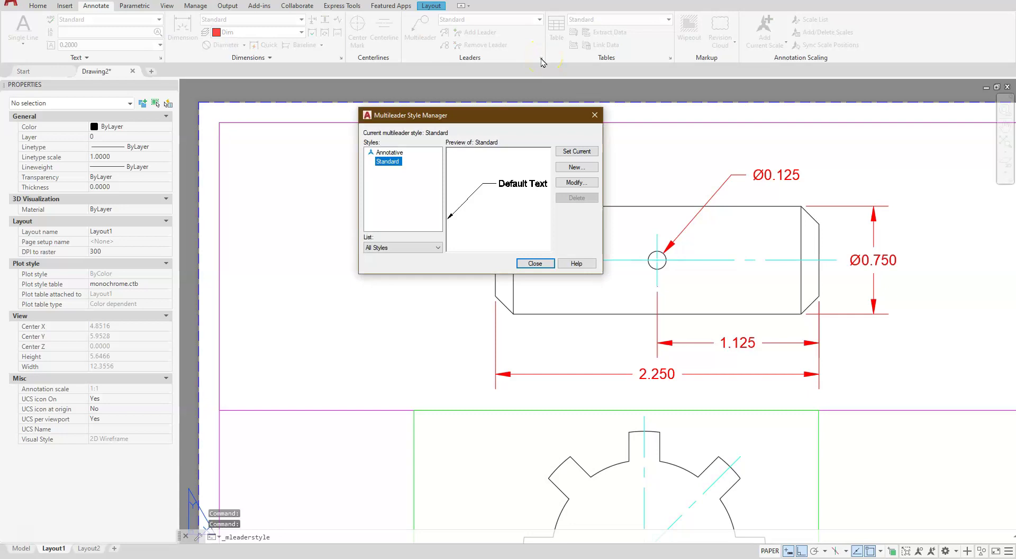
pyautogui.click(577, 182)
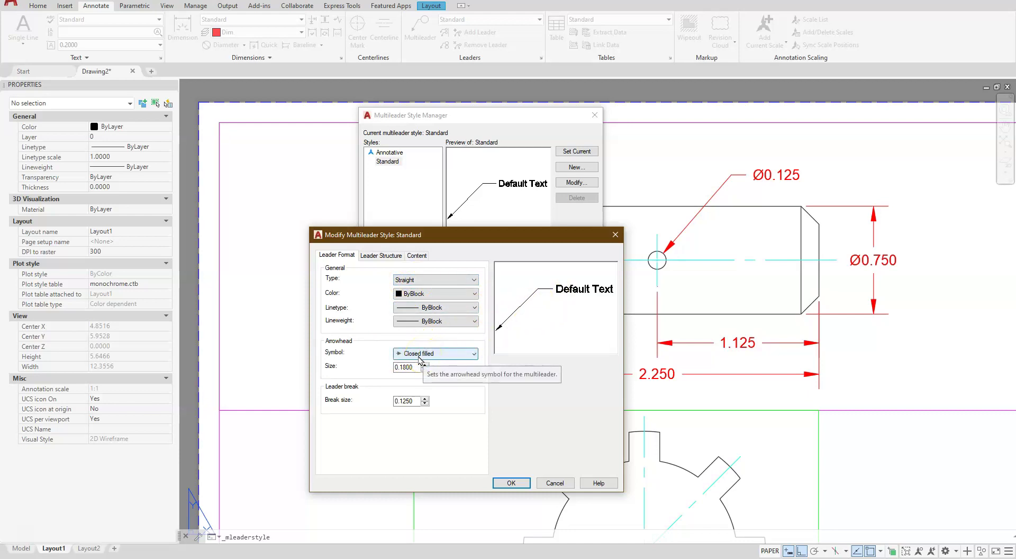
pyautogui.click(367, 257)
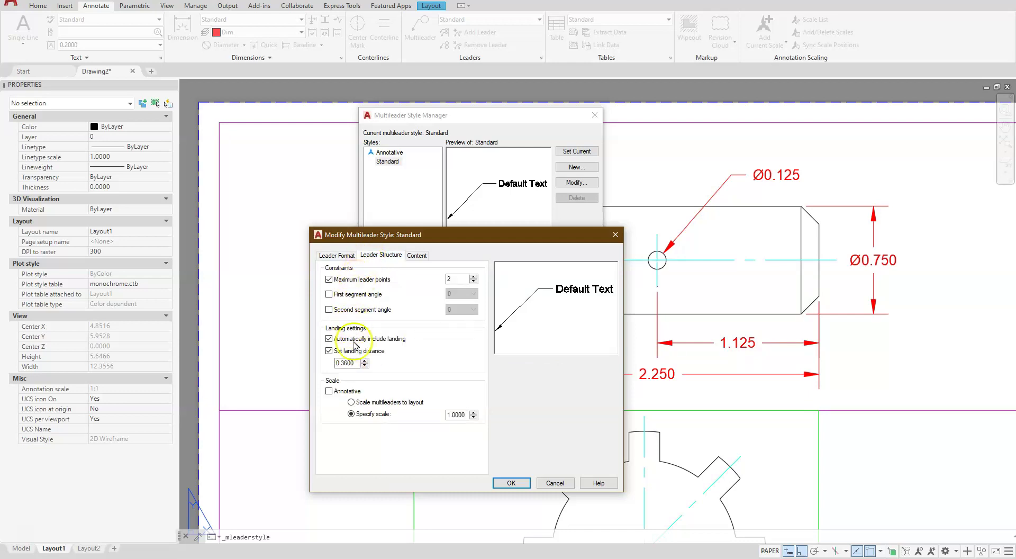
pyautogui.moveTo(354, 364); pyautogui.dragTo(315, 365)
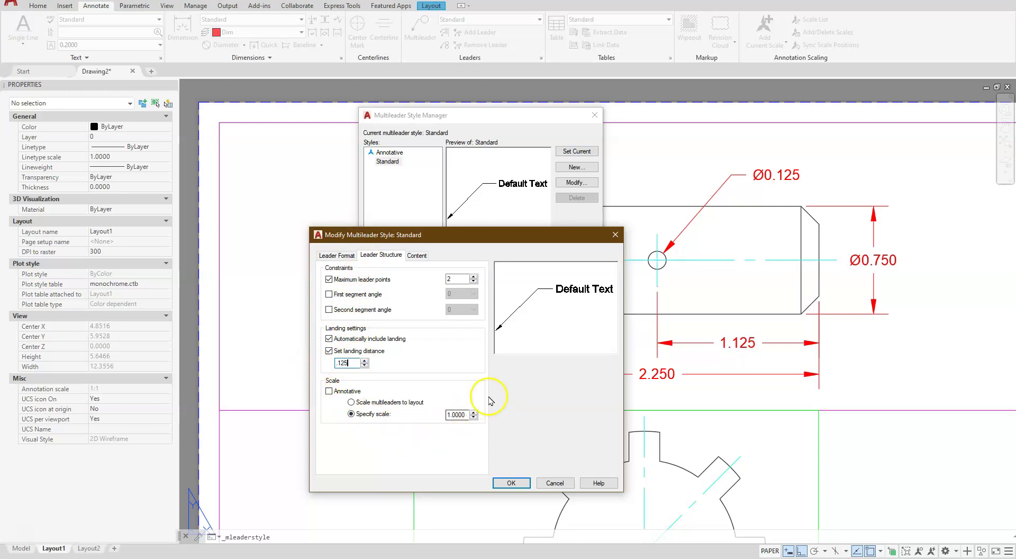
pyautogui.click(416, 256)
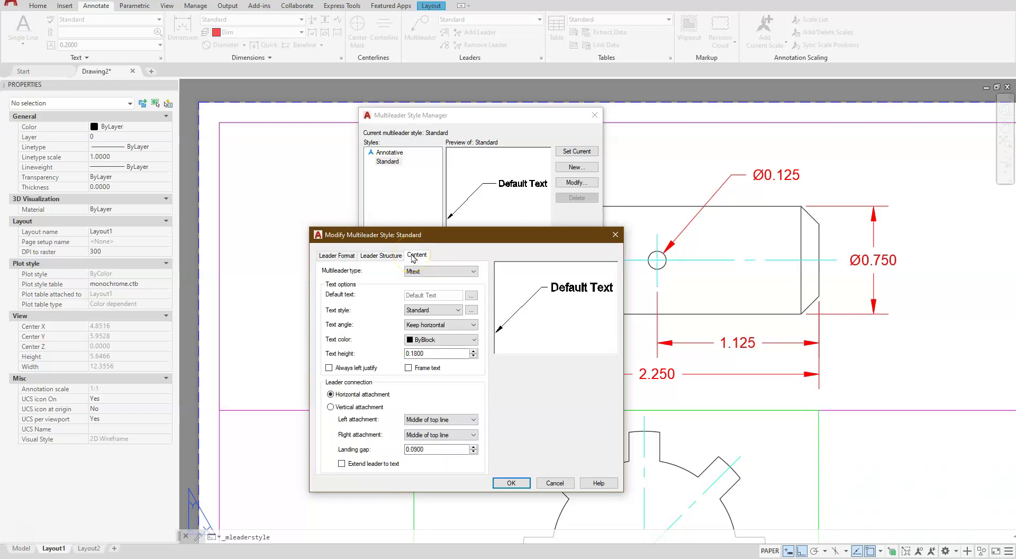
pyautogui.doubleClick(423, 353)
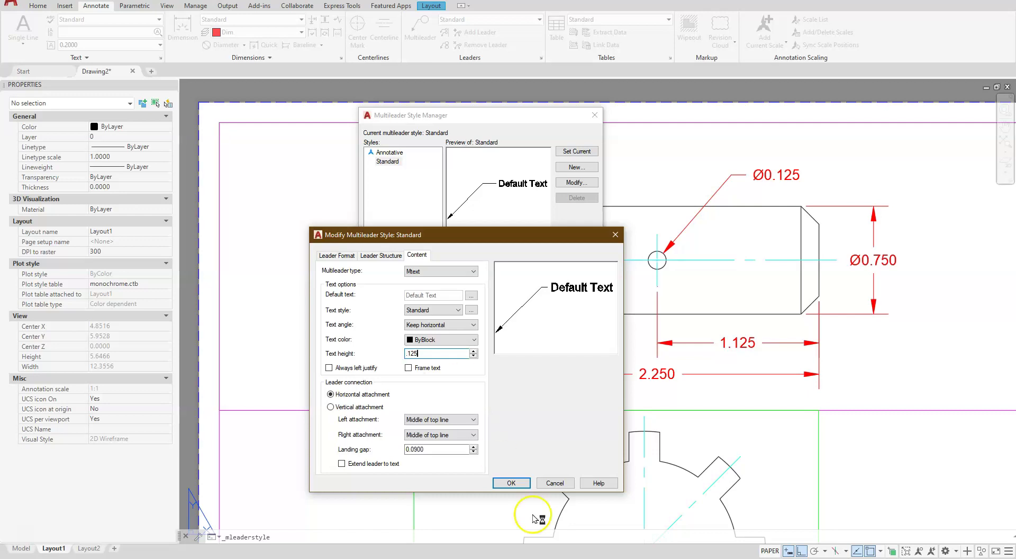
pyautogui.click(511, 483)
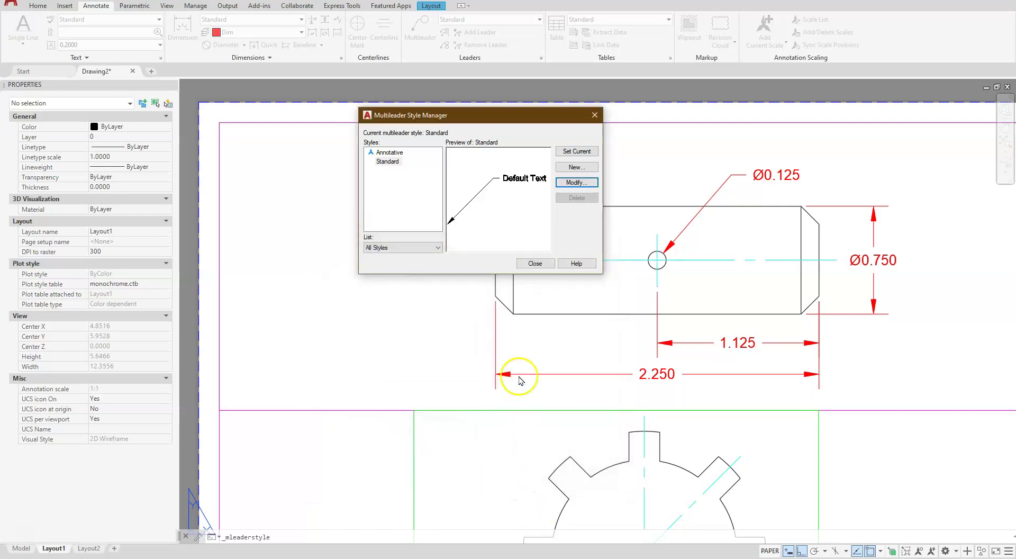
pyautogui.click(530, 267)
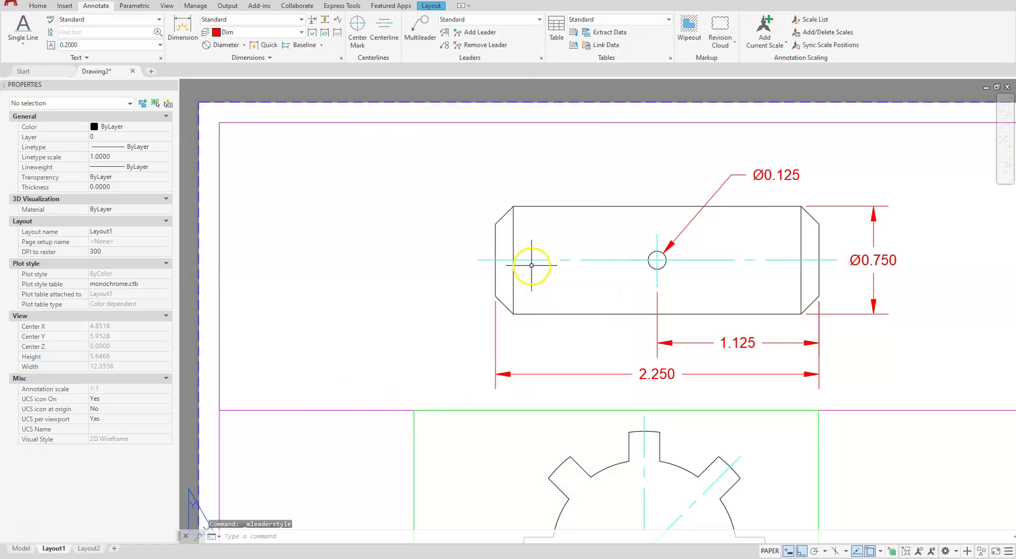
# Place a multileader with its arrowhead on the part's upper-left chamfer and an angled, ortho-free landing up and to the left.
pyautogui.click(420, 28)
pyautogui.click(504, 214)
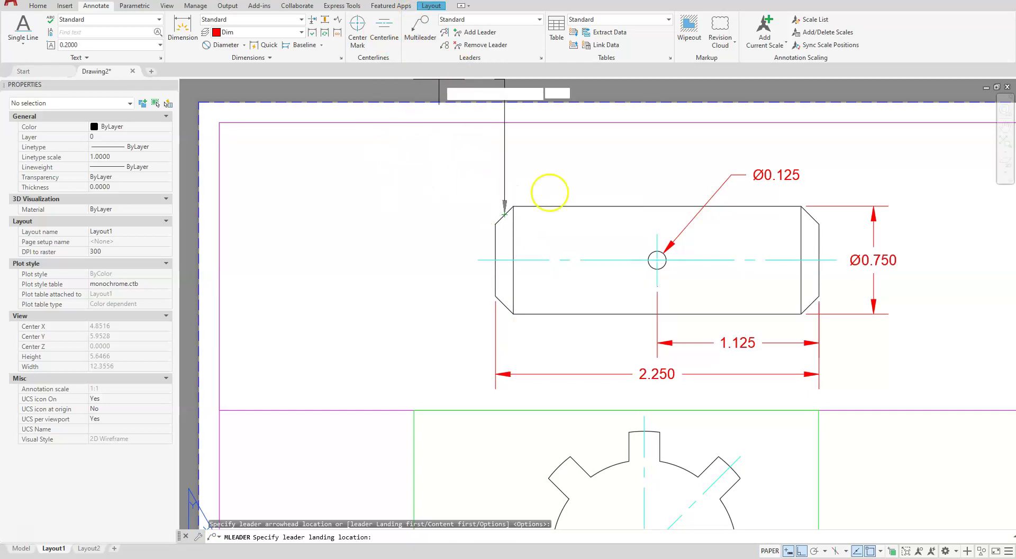
pyautogui.click(801, 551)
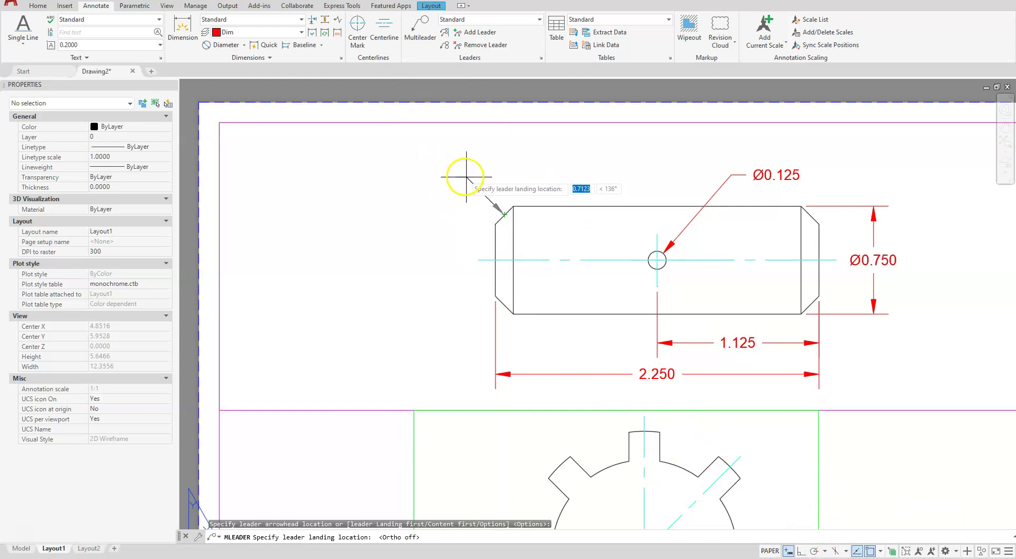
pyautogui.click(464, 177)
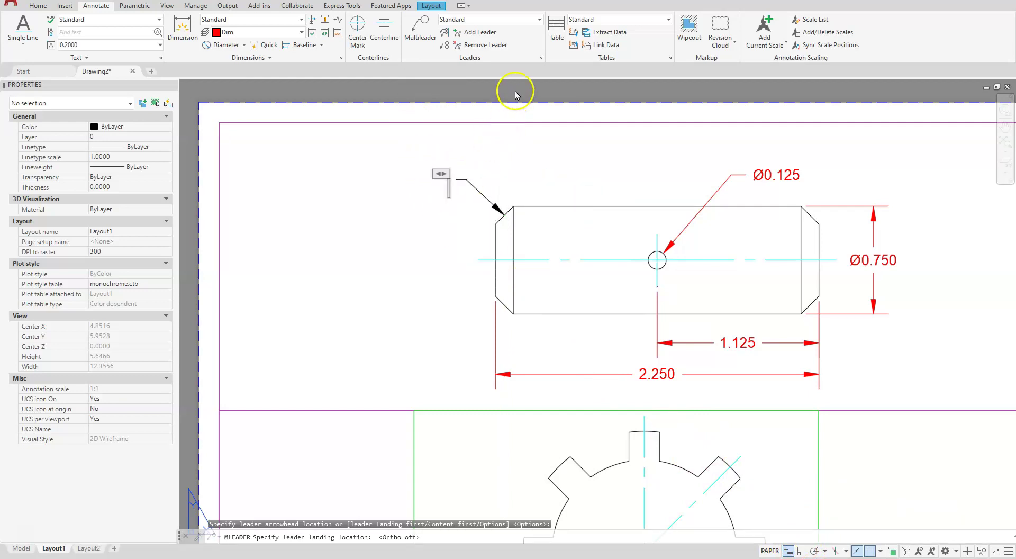
# Enter the leader text "2X .125 X 45°", using %%d for the degree symbol, and finish the text.
pyautogui.write('2X')
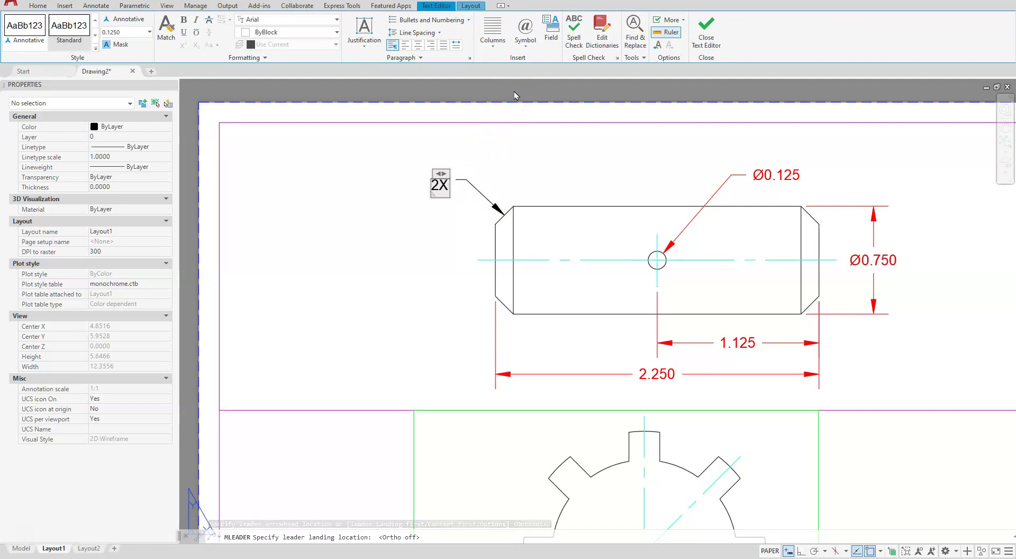
pyautogui.write(' .12')
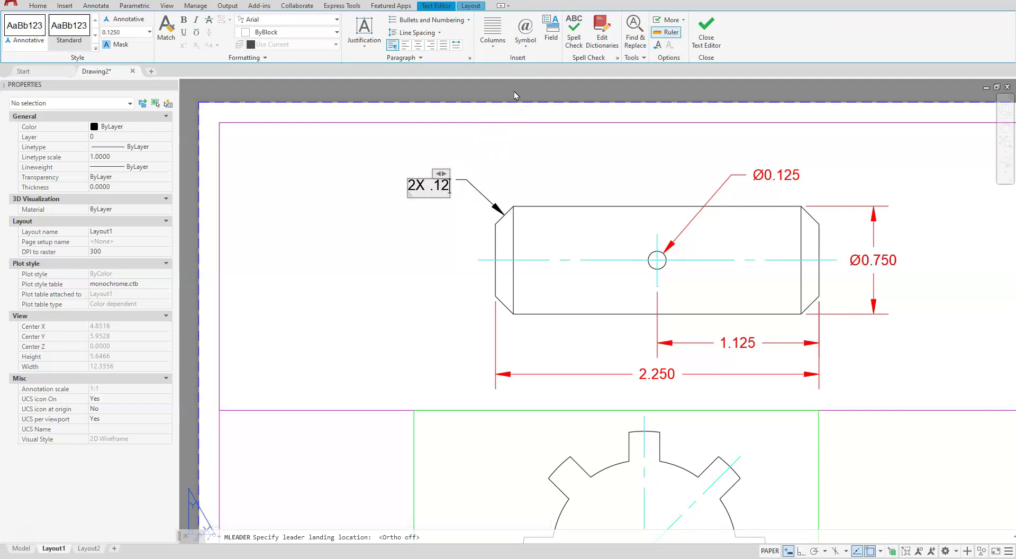
pyautogui.write('5 X 45')
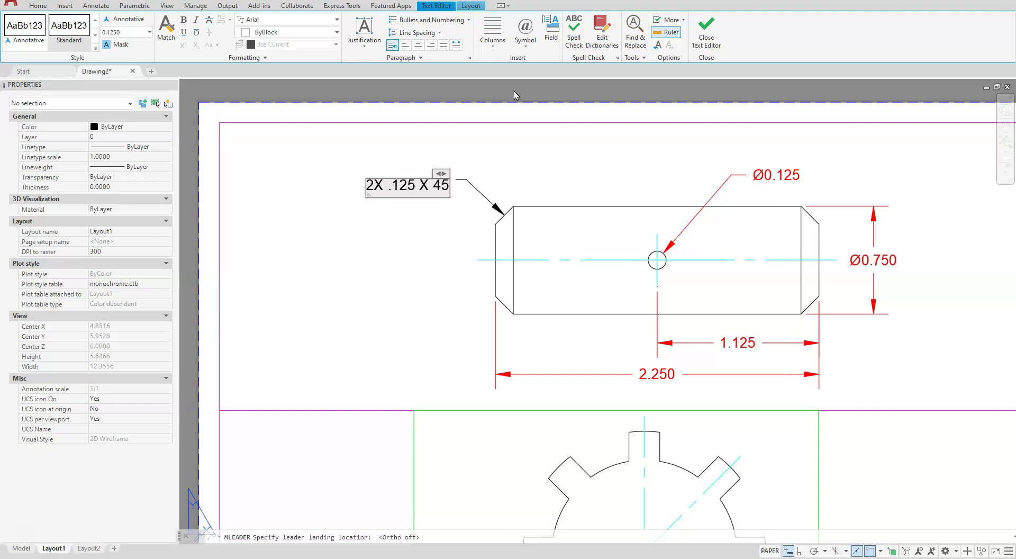
pyautogui.write('$$')
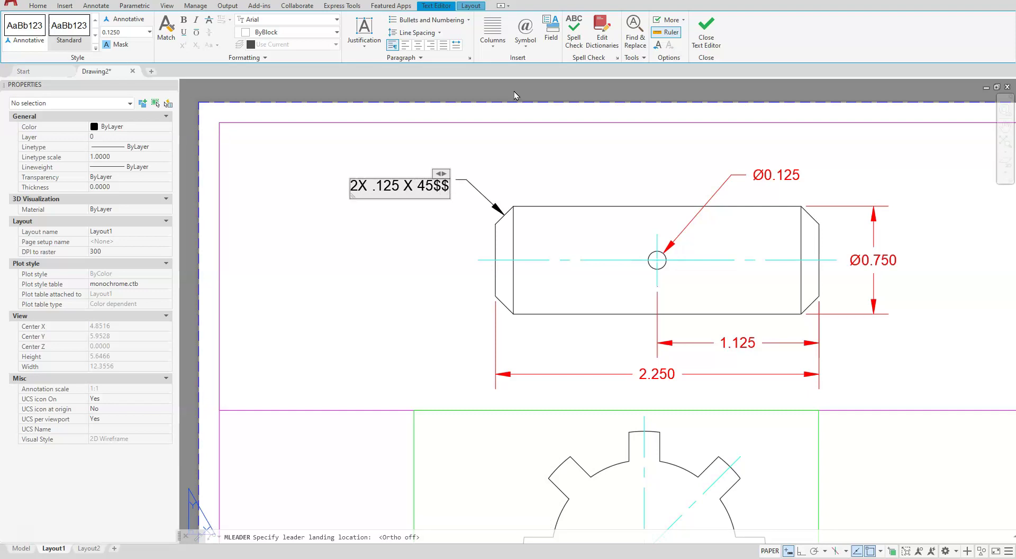
pyautogui.write('D')
pyautogui.press('BackSpace')
pyautogui.press('BackSpace')
pyautogui.press('BackSpace')
pyautogui.write('%%')
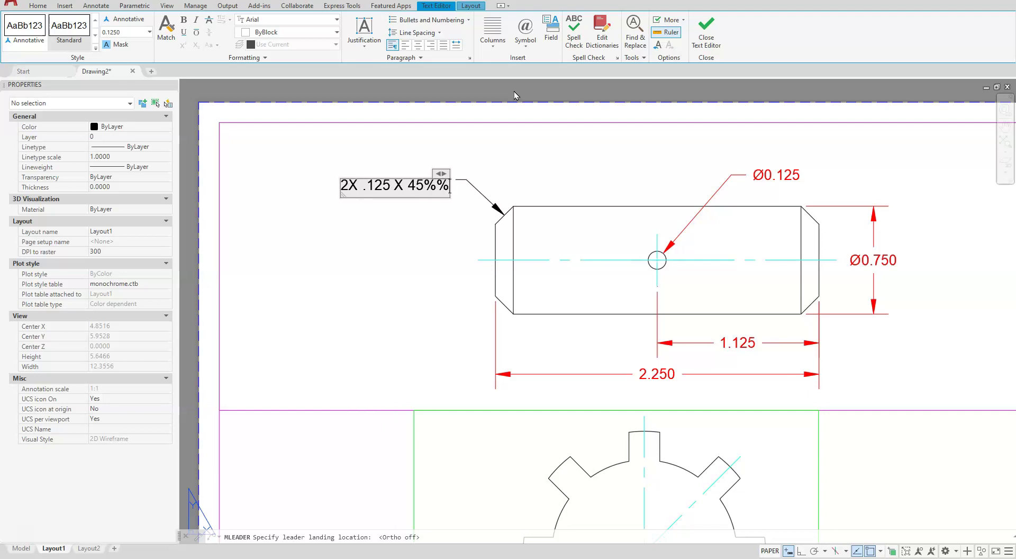
pyautogui.write('d')
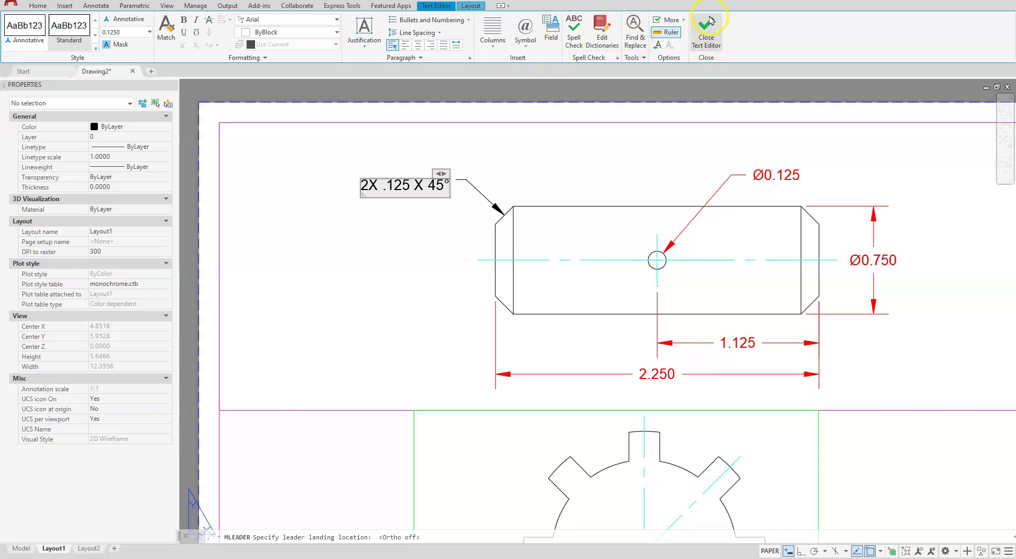
pyautogui.click(709, 23)
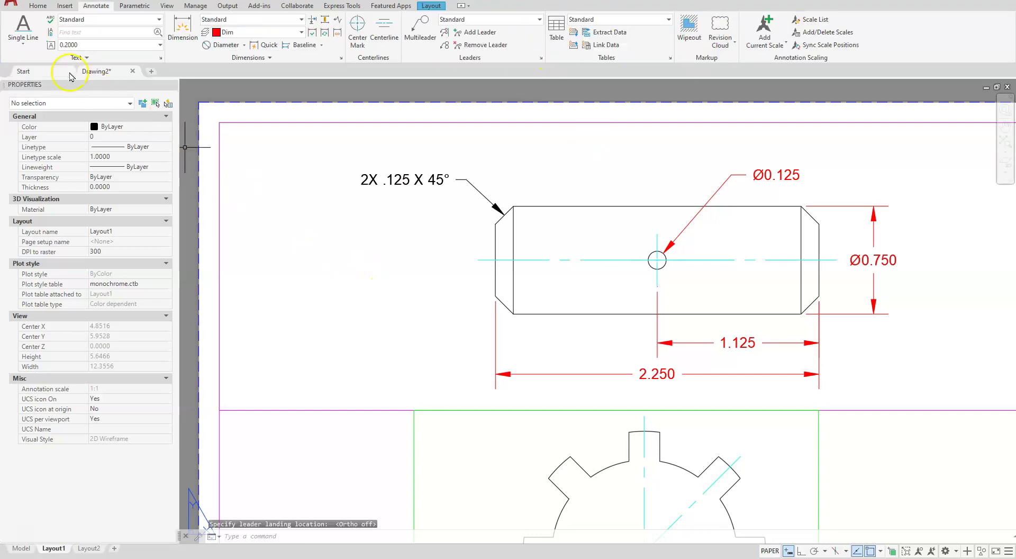
# Match the chamfer leader's properties to those of the small hole's diameter dimension.
pyautogui.click(38, 6)
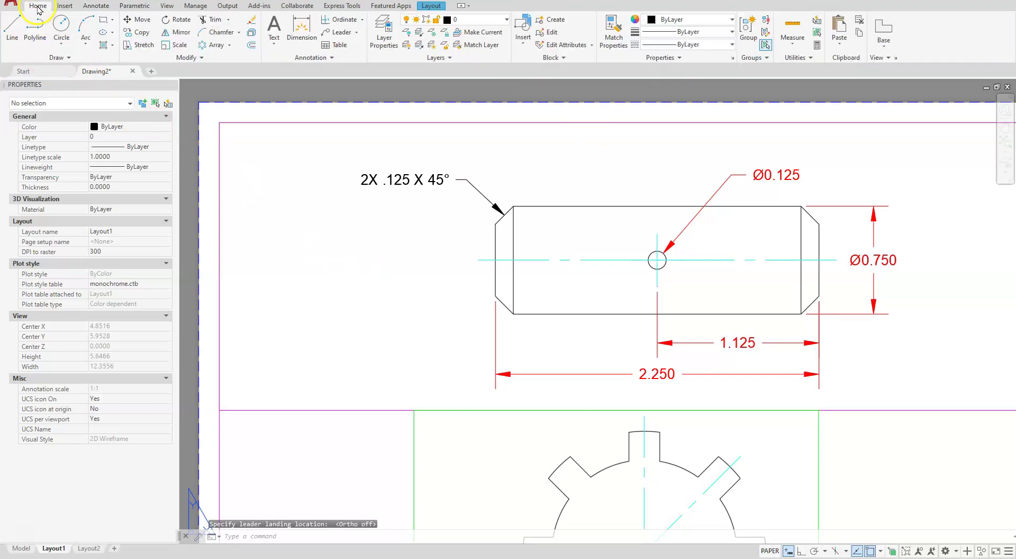
pyautogui.click(614, 31)
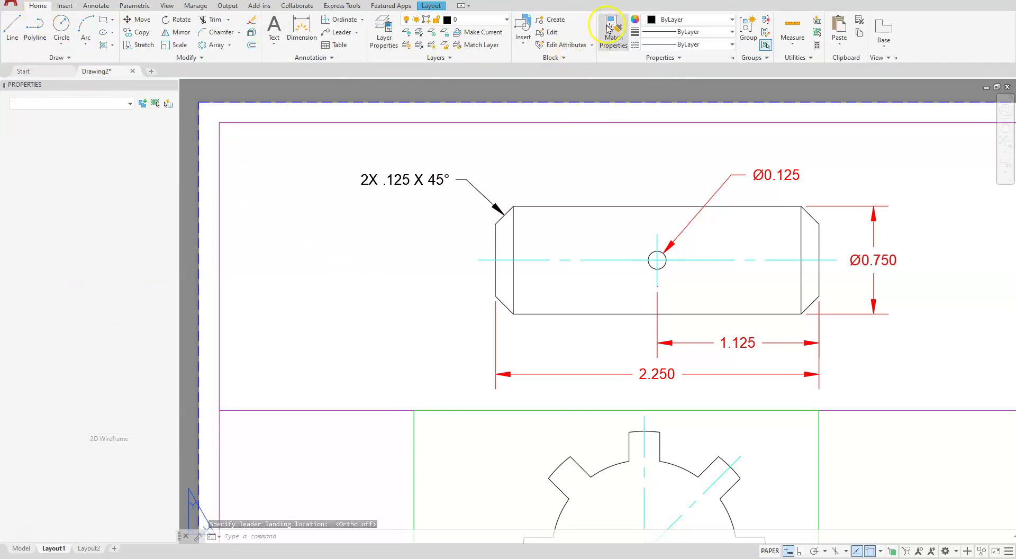
pyautogui.click(726, 177)
pyautogui.click(464, 179)
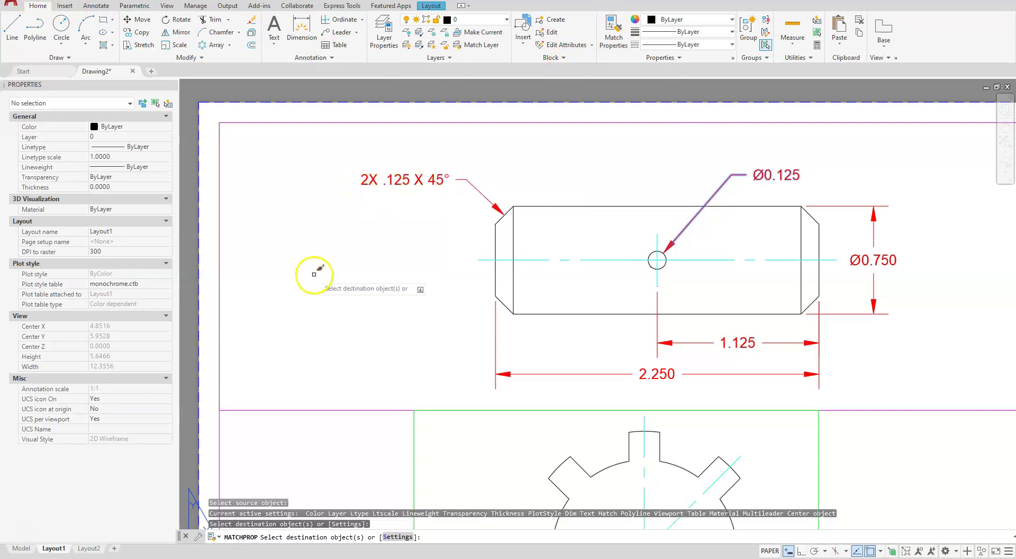
pyautogui.press('Return')
pyautogui.press('Escape')
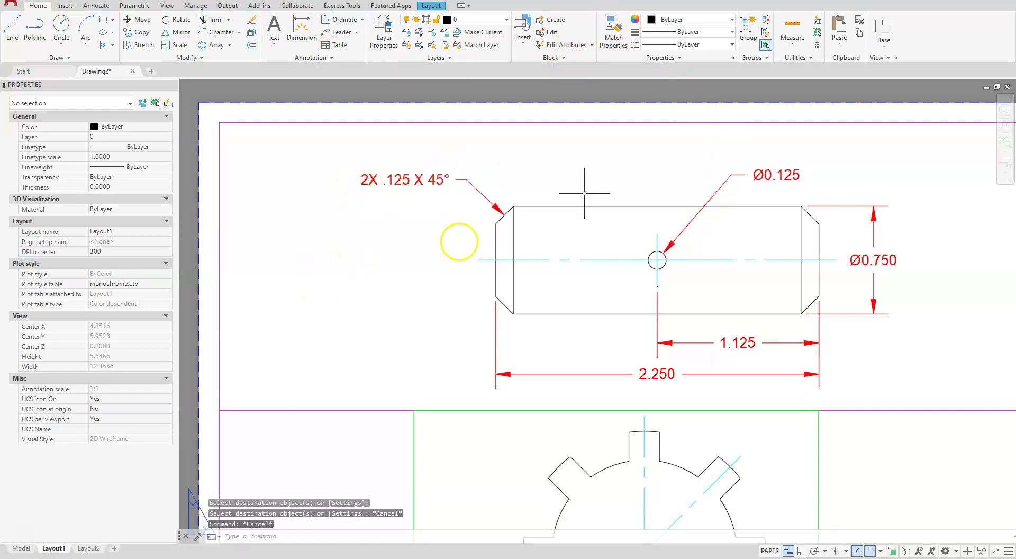
# Create a new dimension style named "2 DEC" based on Standard, for all dimensions.
pyautogui.moveTo(715, 443); pyautogui.dragTo(692, 232, button='middle')
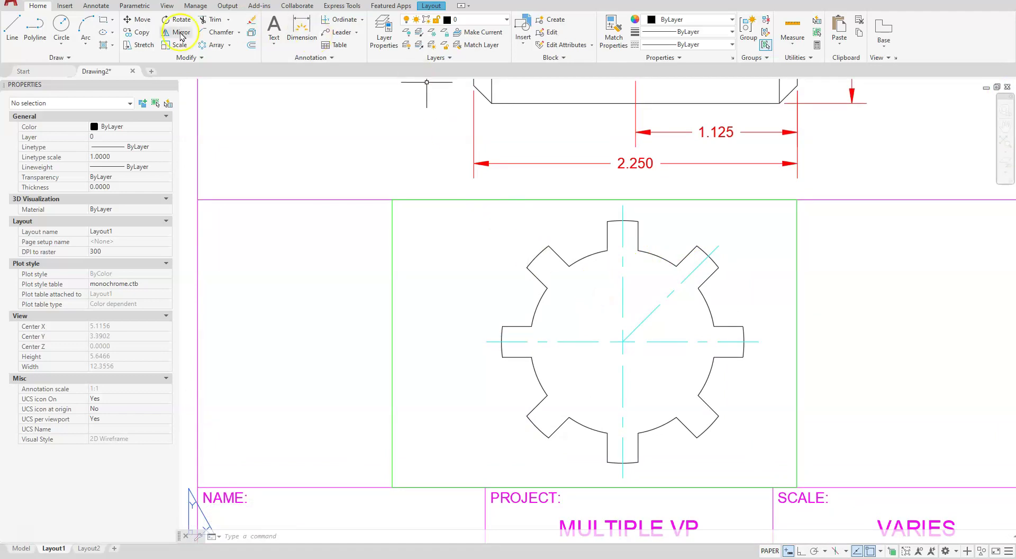
pyautogui.click(88, 8)
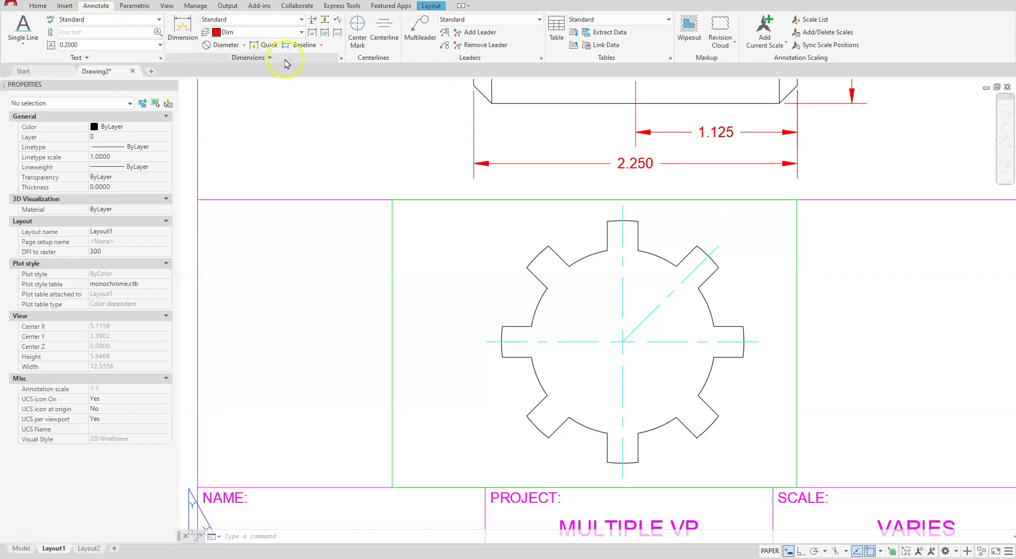
pyautogui.click(304, 46)
pyautogui.click(341, 58)
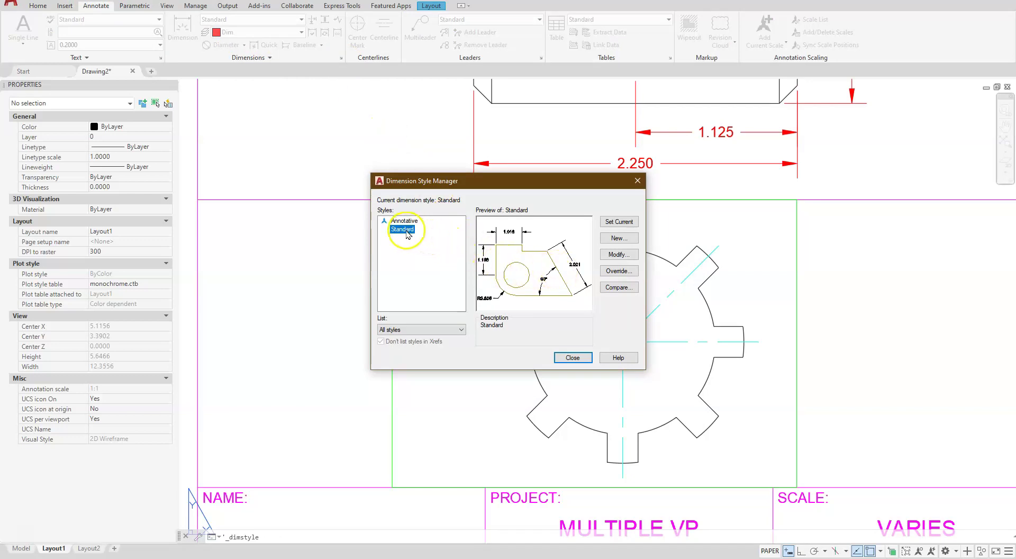
pyautogui.click(617, 239)
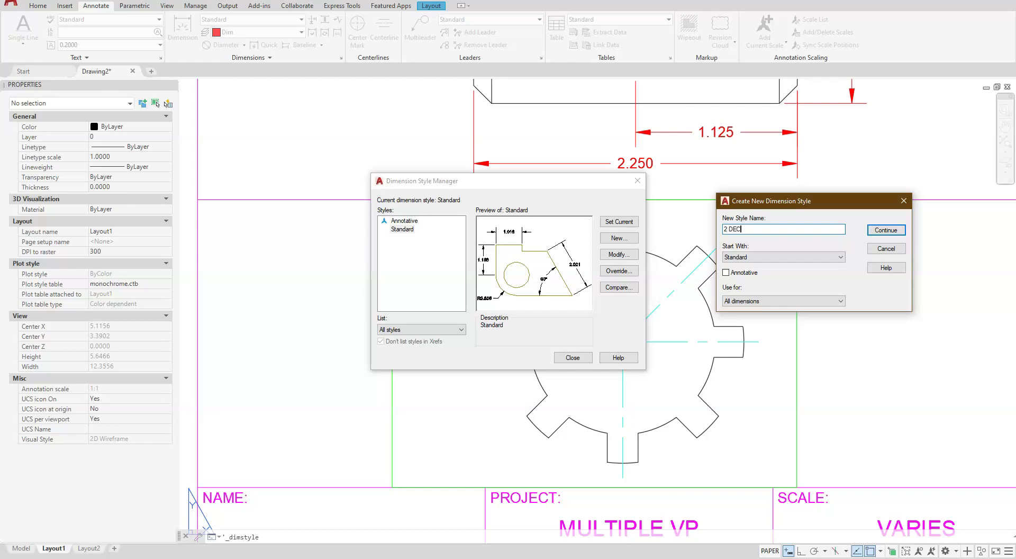
pyautogui.click(895, 245)
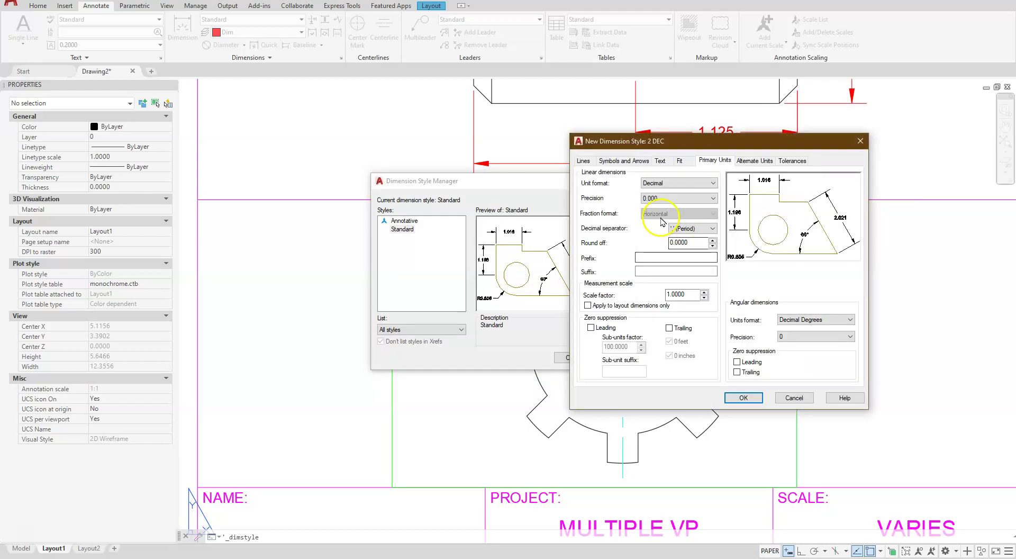
# Set the 2 DEC style's linear precision to 0.00, suppress leading zeros, and close the style manager.
pyautogui.click(719, 162)
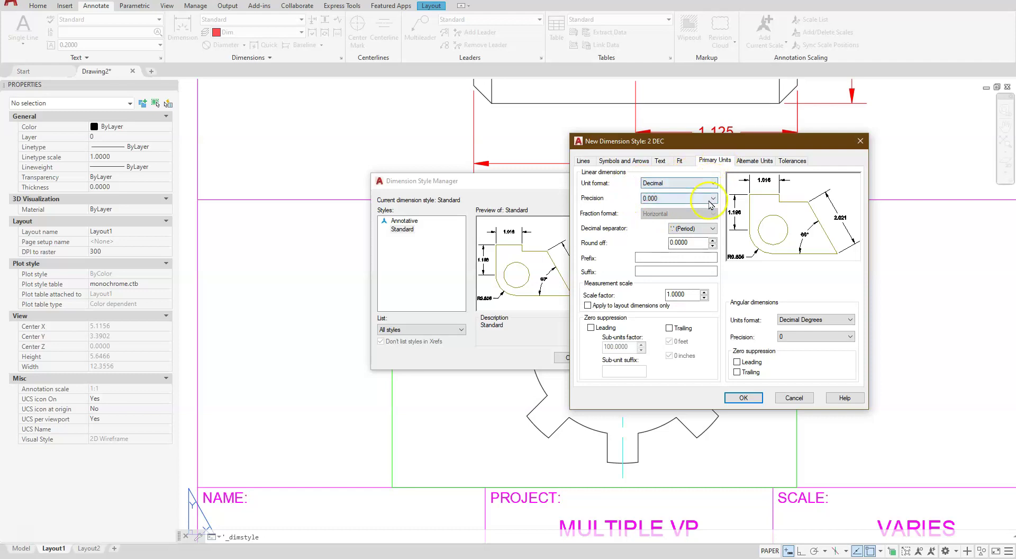
pyautogui.click(709, 198)
pyautogui.click(665, 222)
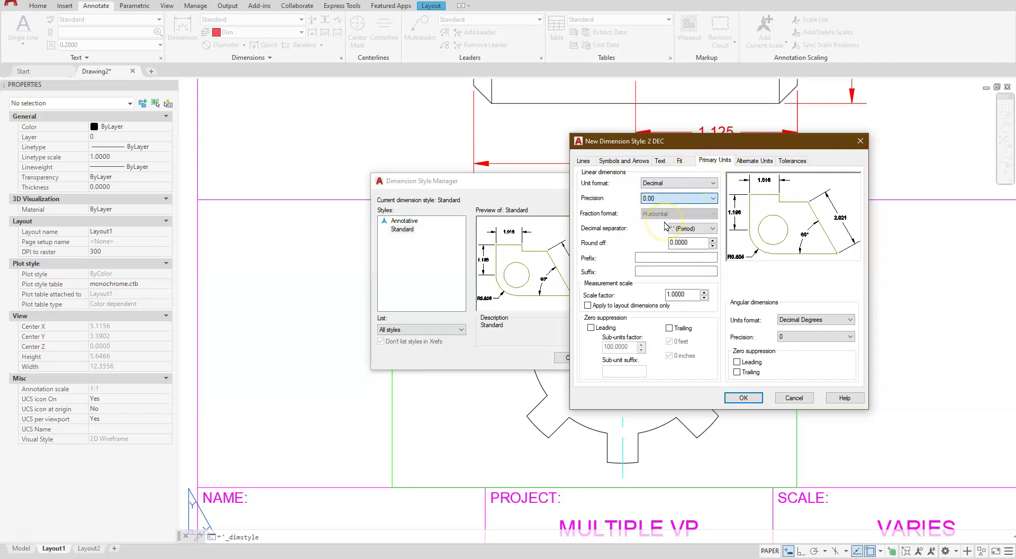
pyautogui.click(591, 327)
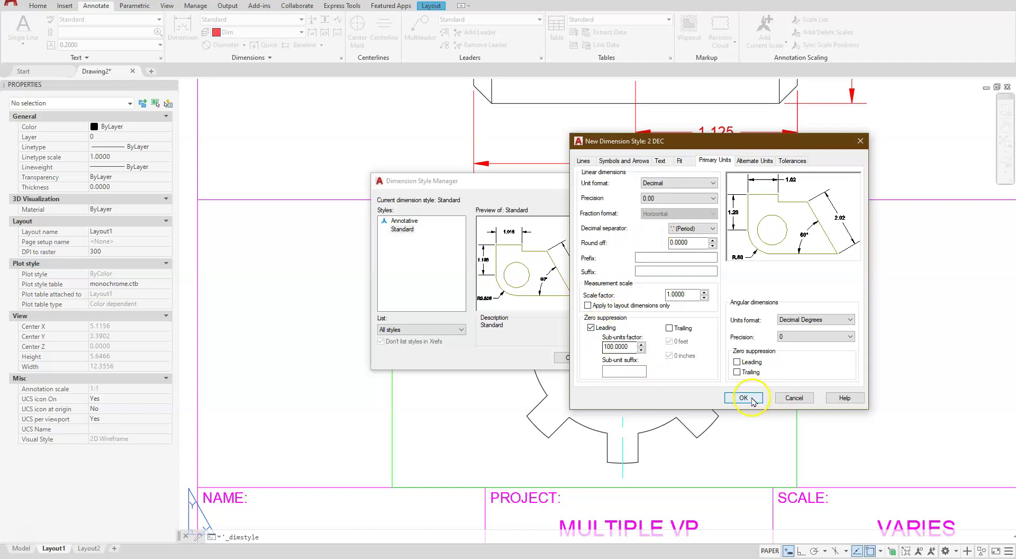
pyautogui.click(743, 398)
pyautogui.click(584, 364)
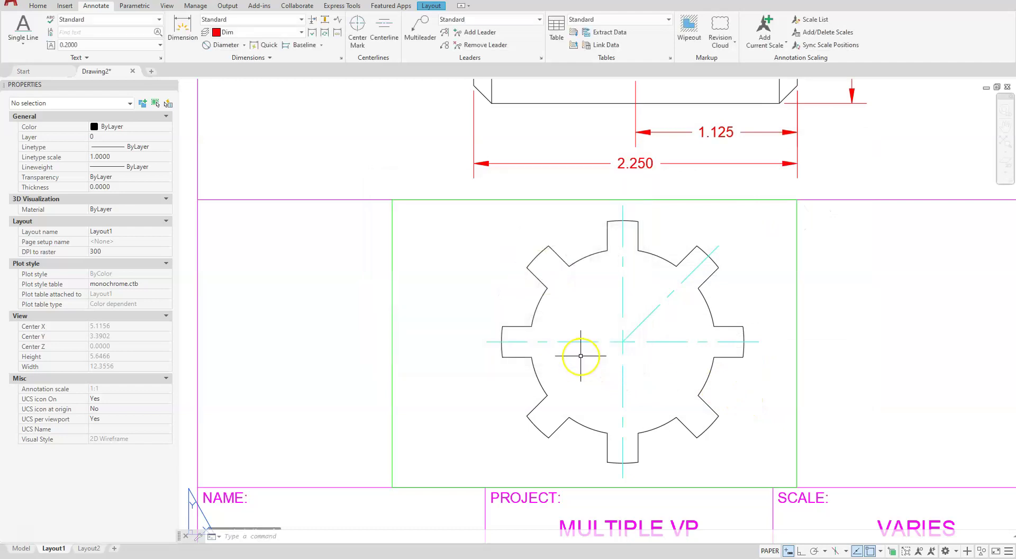
# With the 2 DEC dimension style current, add a diameter dimension to the gear's root circle, placing its text outside the gear at upper left.
pyautogui.click(220, 45)
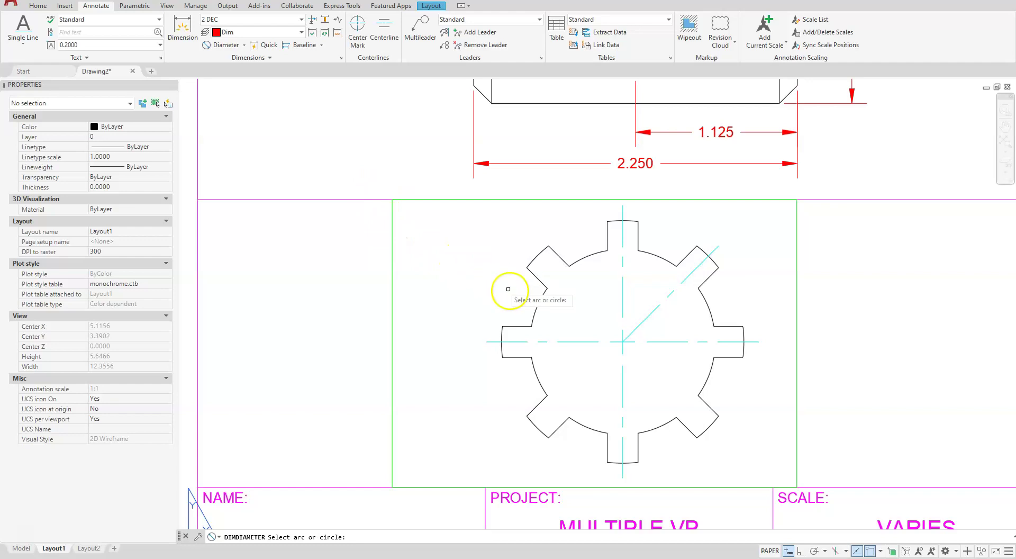
pyautogui.click(537, 308)
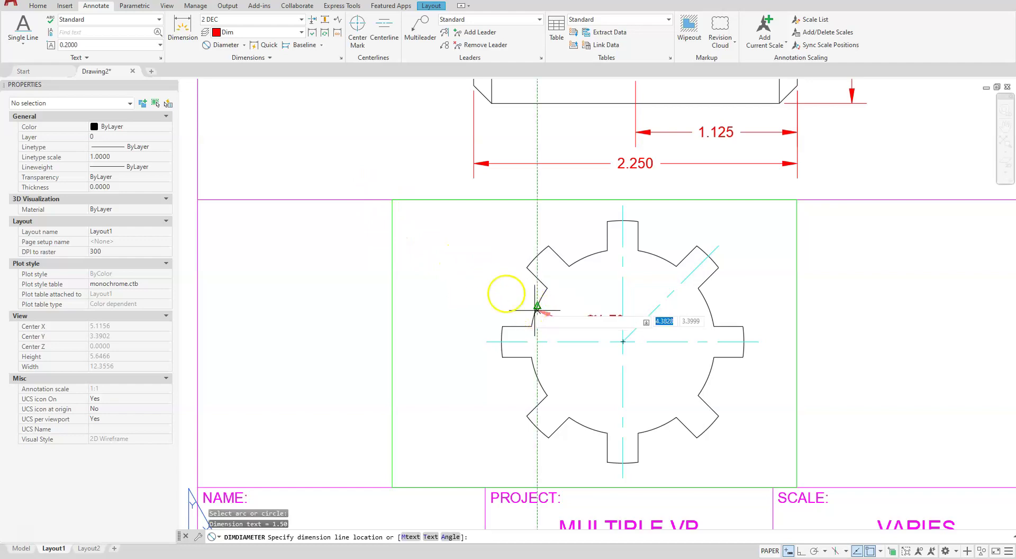
pyautogui.click(471, 272)
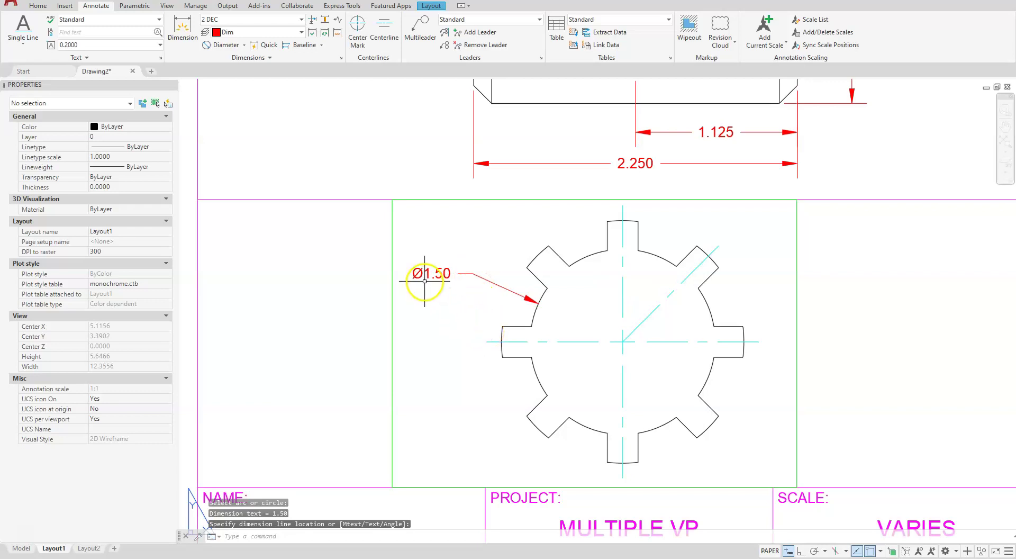
# Add a vertical linear dimension for the gear's overall height between its top and bottom teeth, placed left of the gear outside the viewport.
pyautogui.click(245, 45)
pyautogui.click(230, 61)
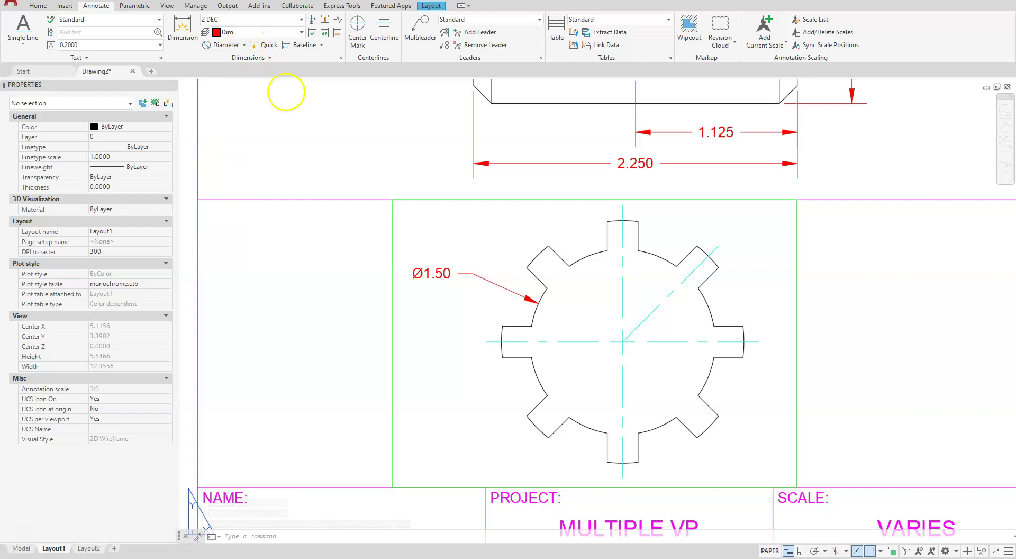
pyautogui.click(608, 221)
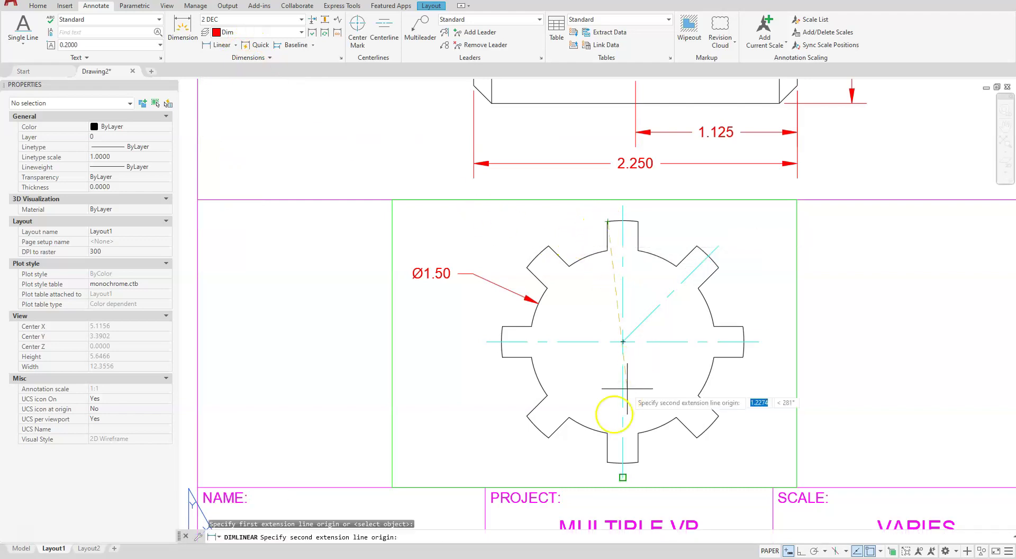
pyautogui.click(607, 462)
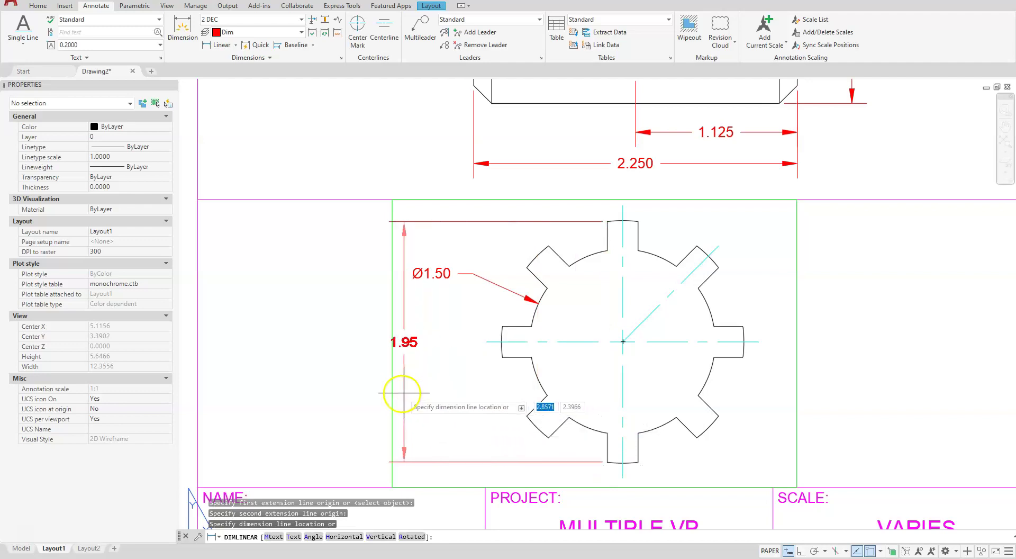
pyautogui.click(371, 389)
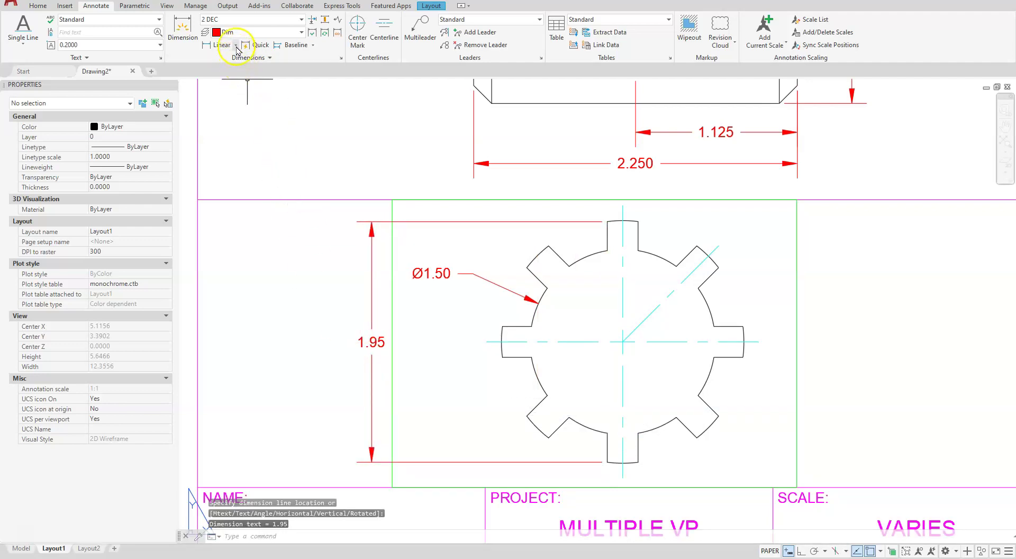
# Add a vertical linear dimension for the width of the gear's right tooth, placed to the right of the viewport edge.
pyautogui.click(217, 45)
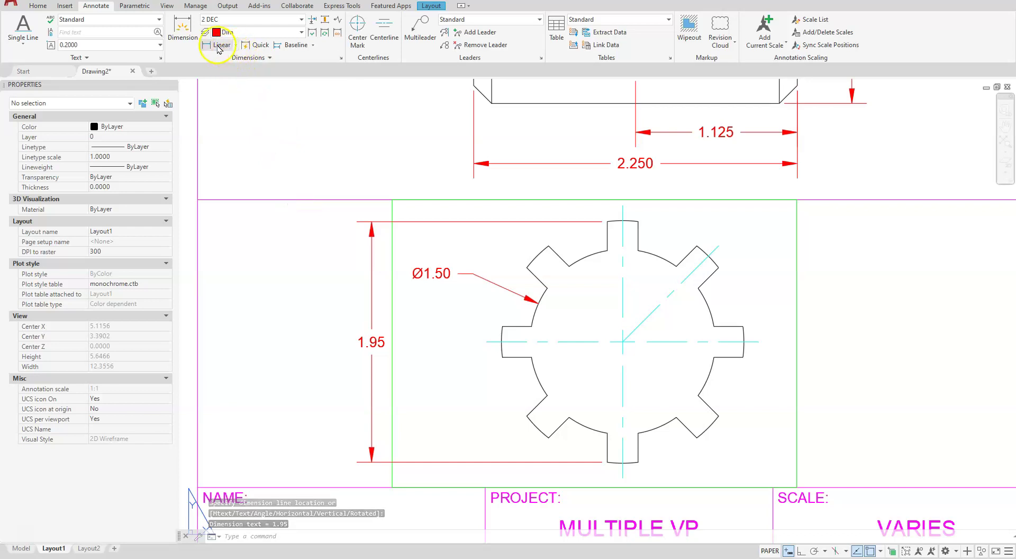
pyautogui.click(743, 326)
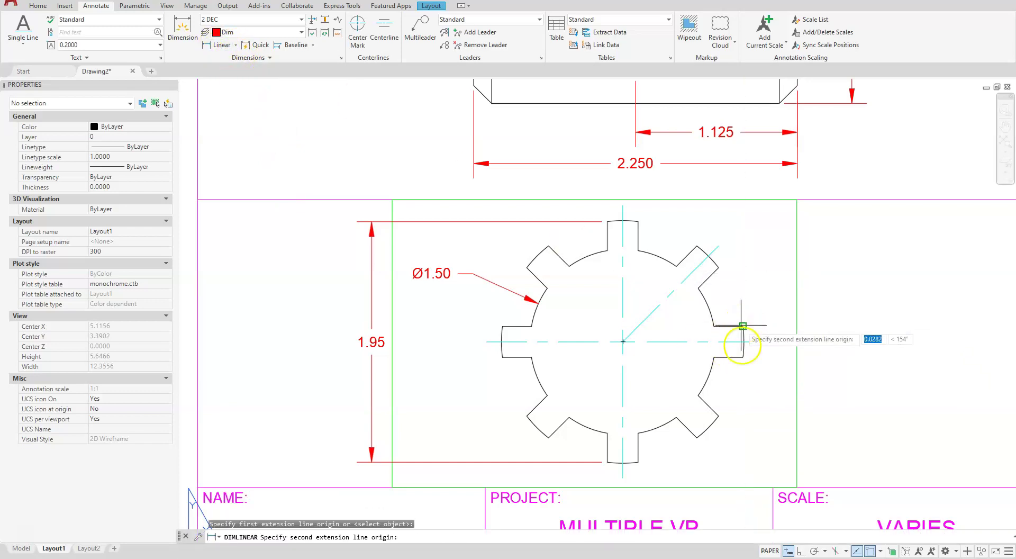
pyautogui.click(742, 357)
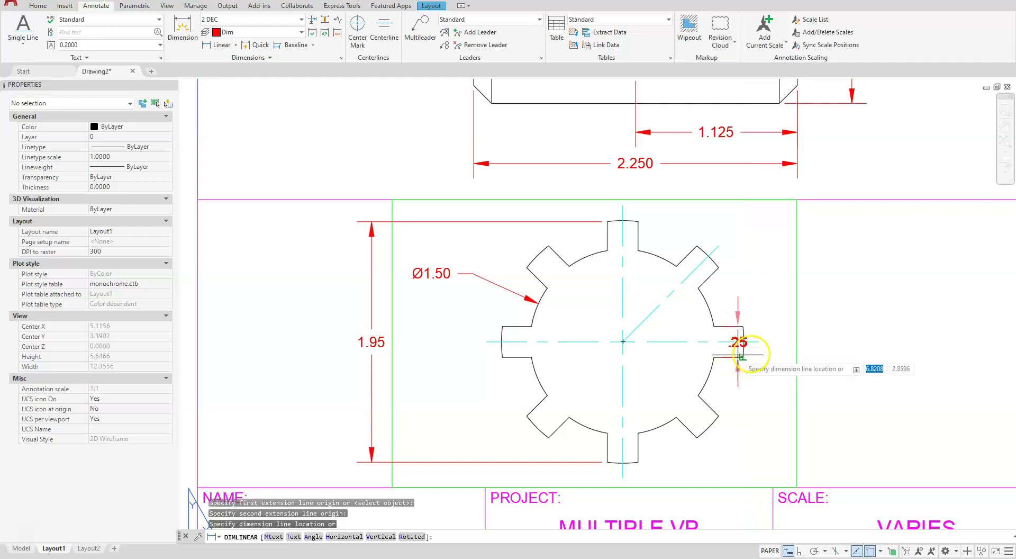
pyautogui.click(827, 343)
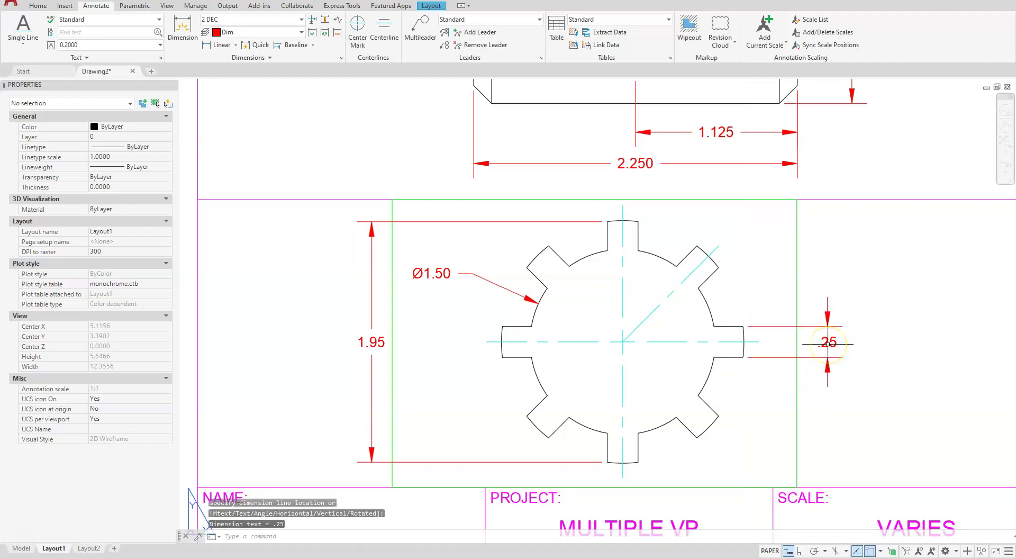
# Add an angular dimension between the gear's vertical and diagonal centerlines, placing the arc just outside the upper teeth.
pyautogui.click(236, 46)
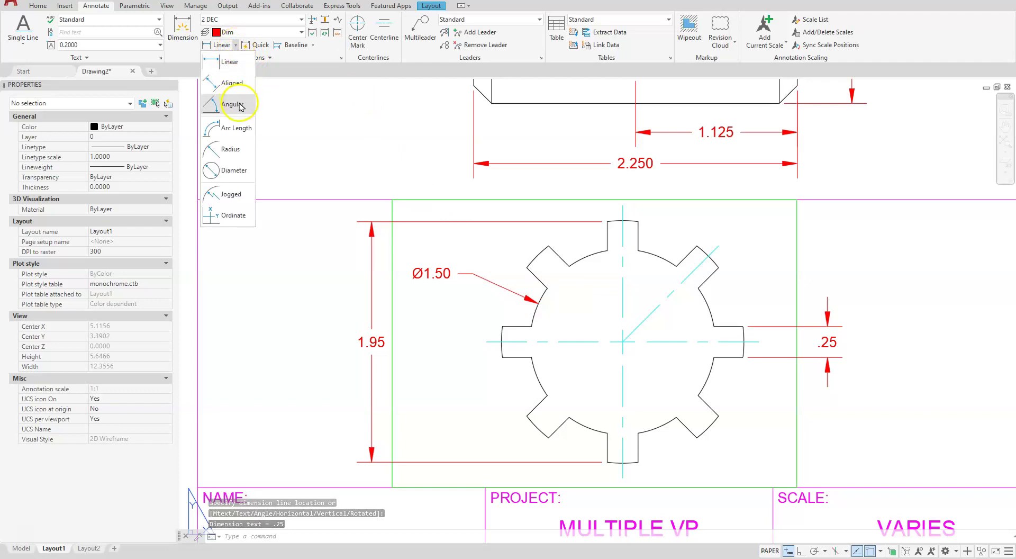
pyautogui.click(623, 311)
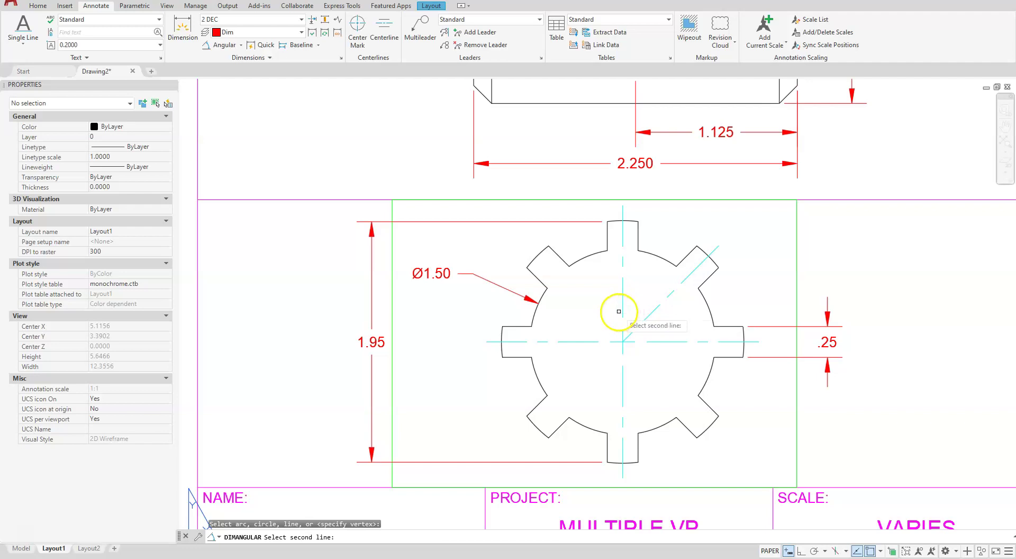
pyautogui.click(621, 310)
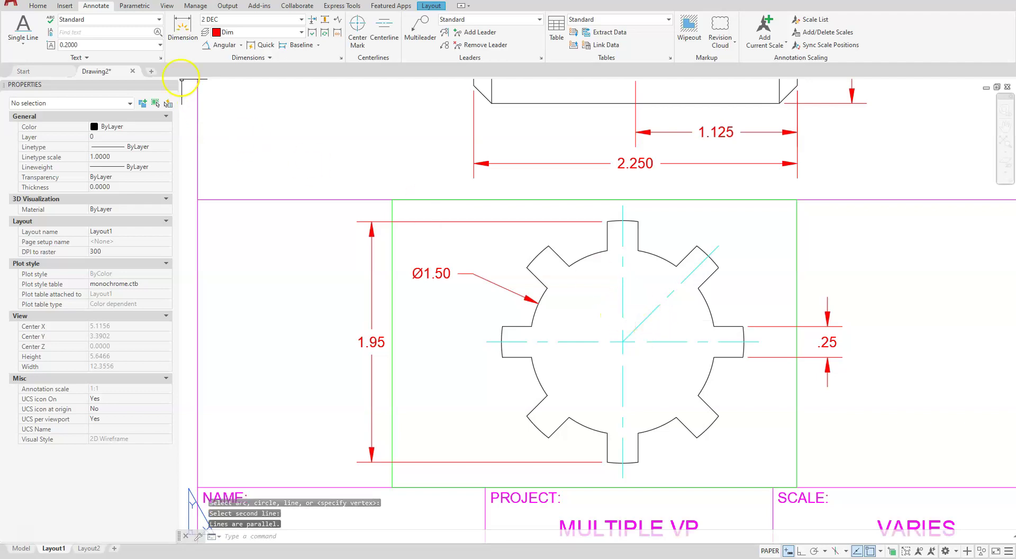
pyautogui.click(212, 47)
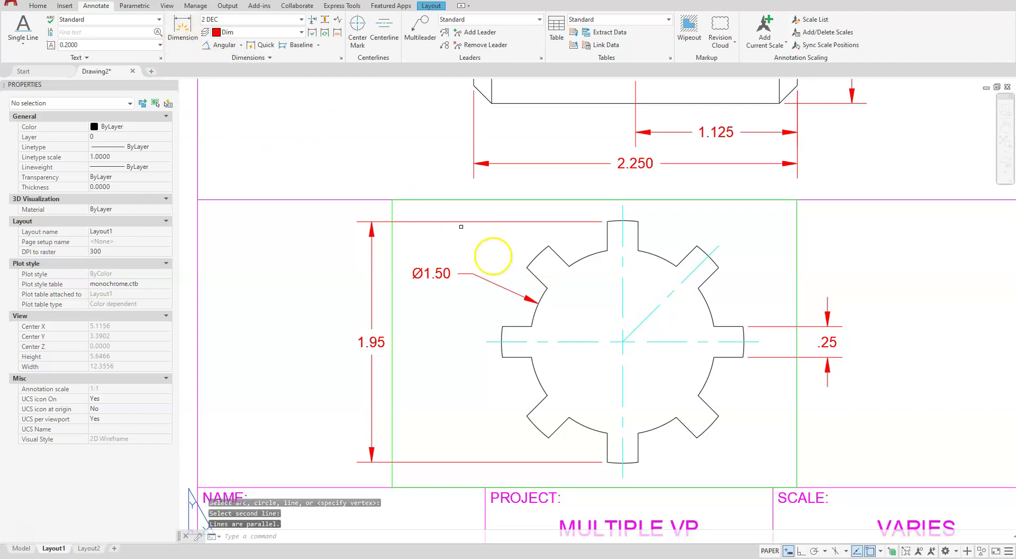
pyautogui.click(655, 310)
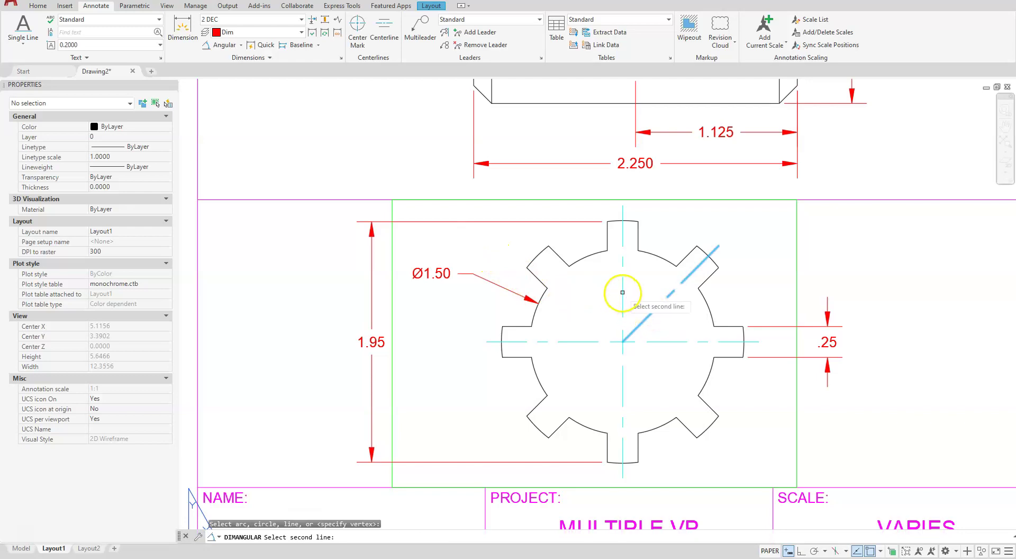
pyautogui.click(622, 292)
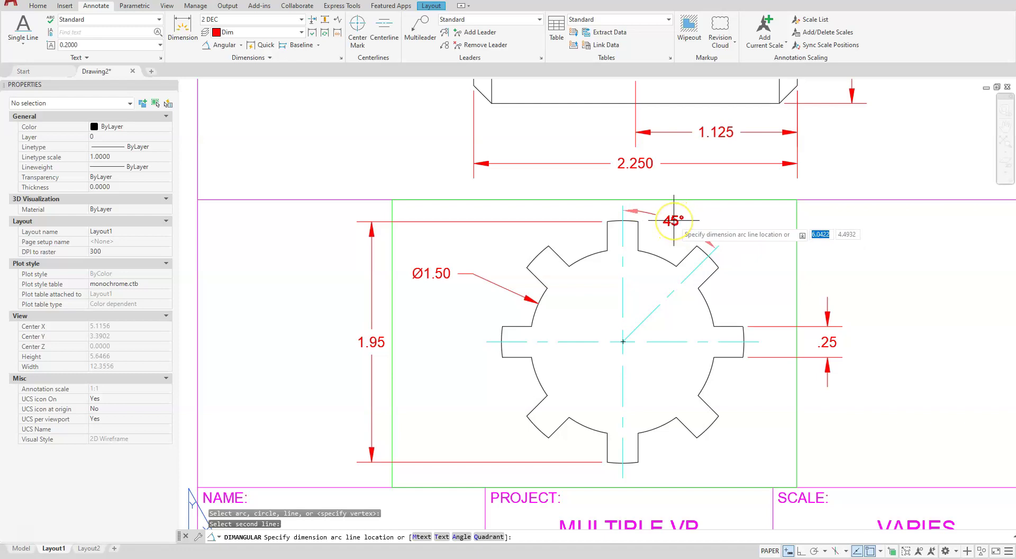
pyautogui.click(673, 220)
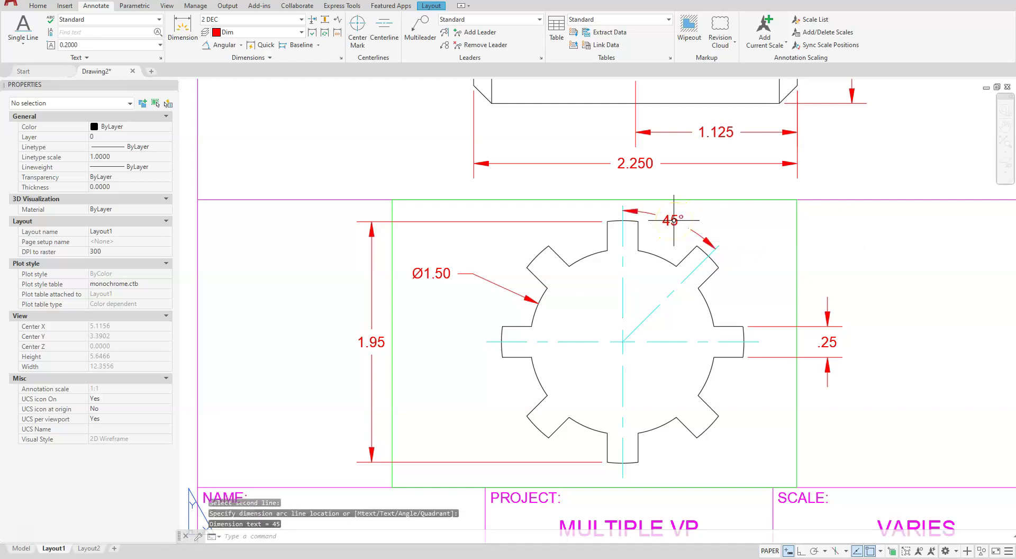
# Add a multileader reading "8X" from the nearest point on the right tooth's outer edge, landing below and right of the tooth.
pyautogui.click(422, 23)
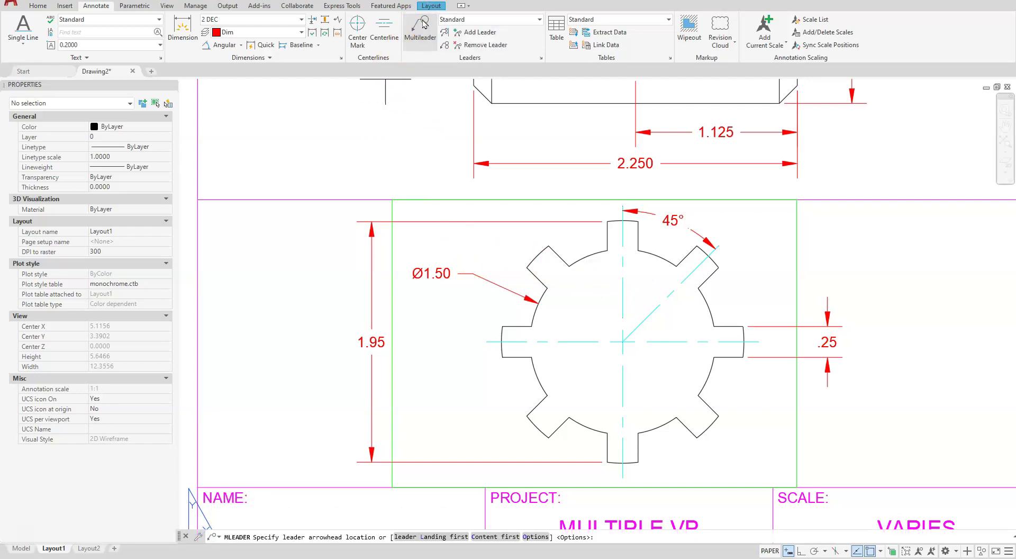
pyautogui.keyDown('shift'); pyautogui.rightClick(744, 351); pyautogui.keyUp('shift')
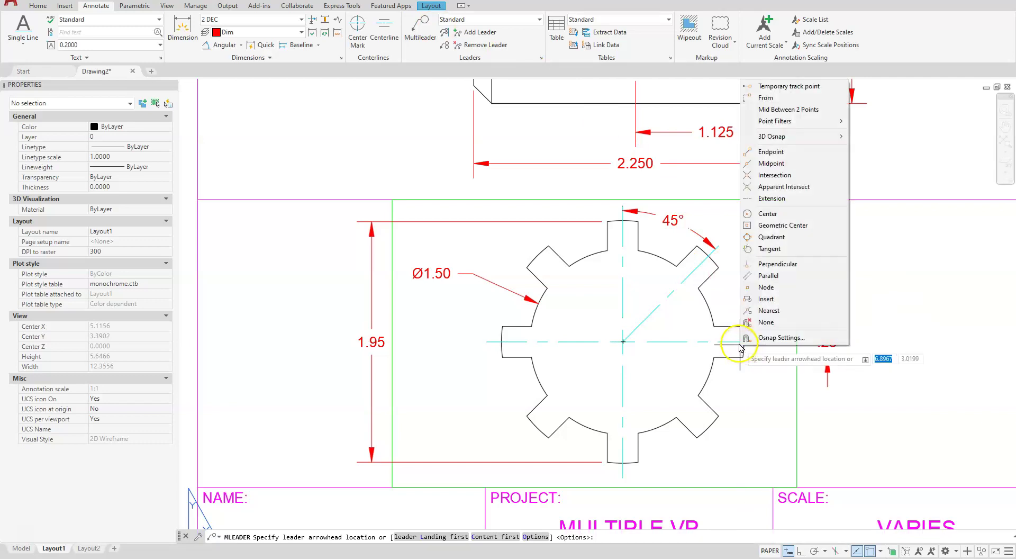
pyautogui.click(770, 310)
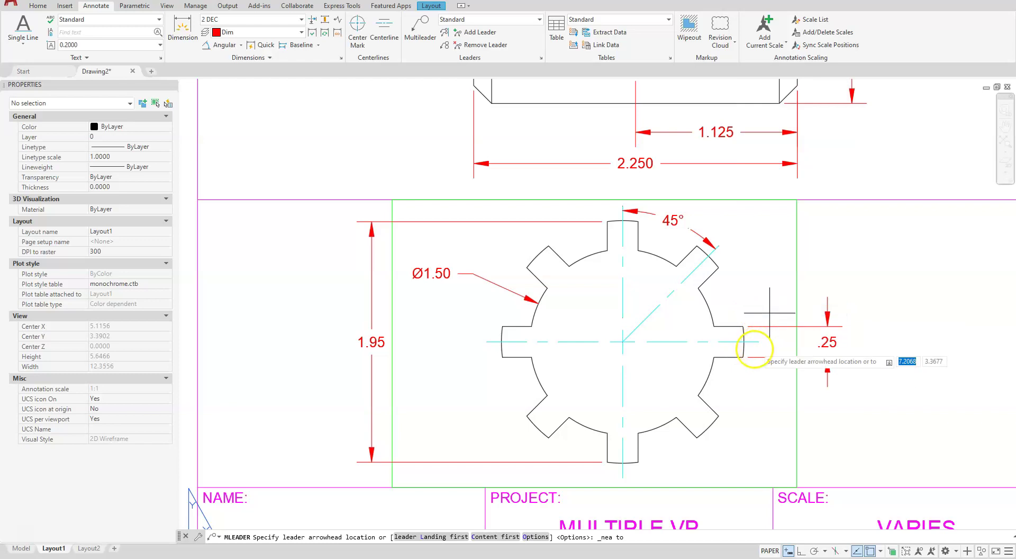
pyautogui.click(743, 350)
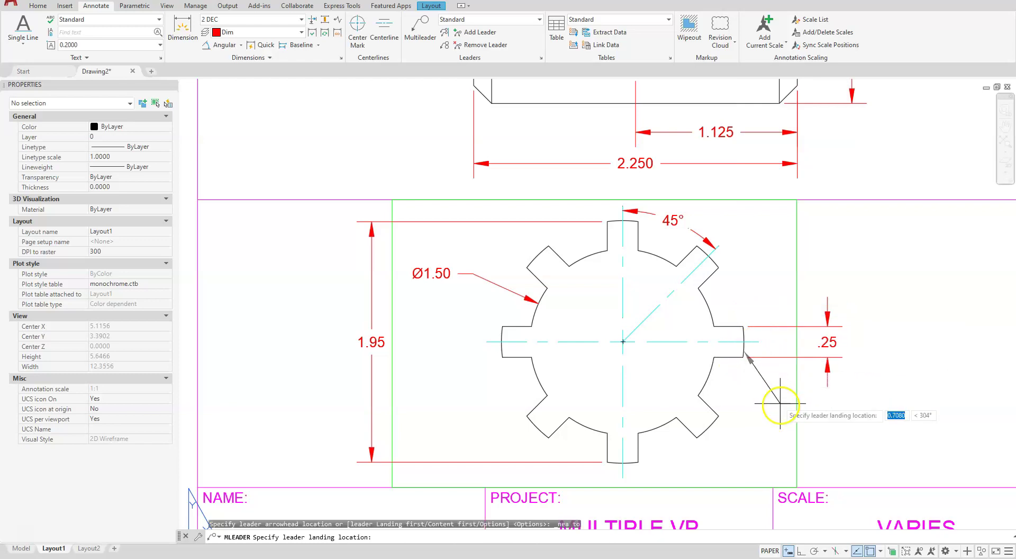
pyautogui.click(778, 428)
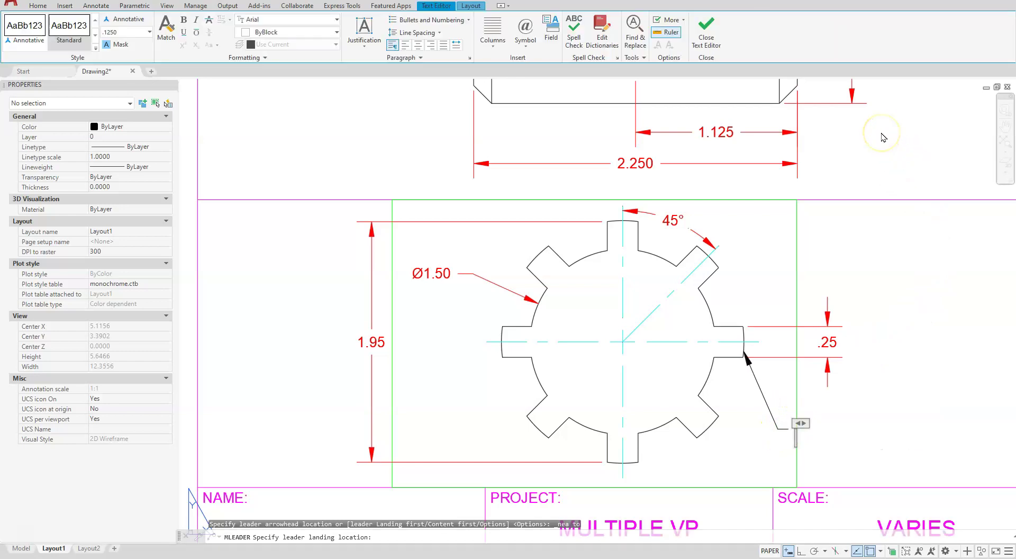
pyautogui.write('8X')
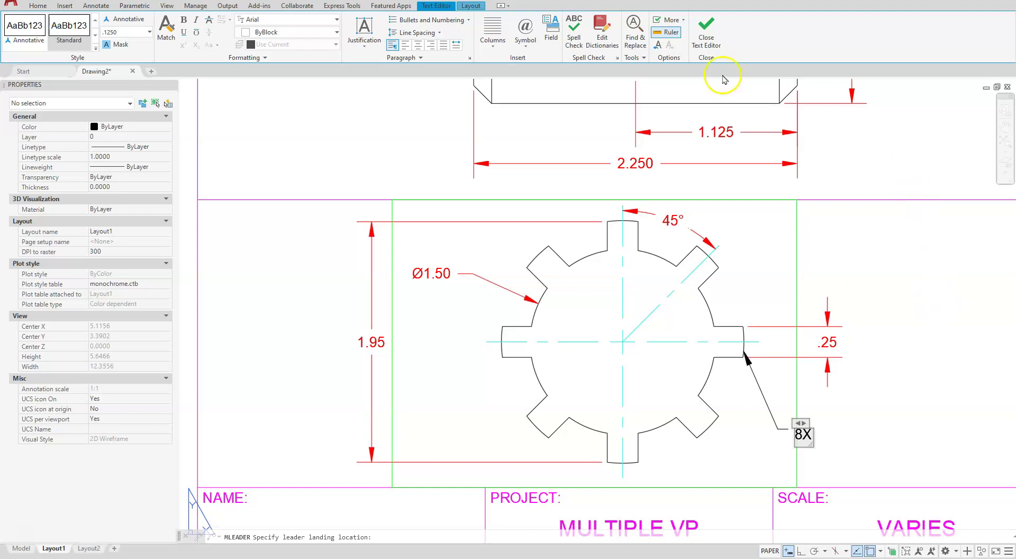
pyautogui.click(706, 30)
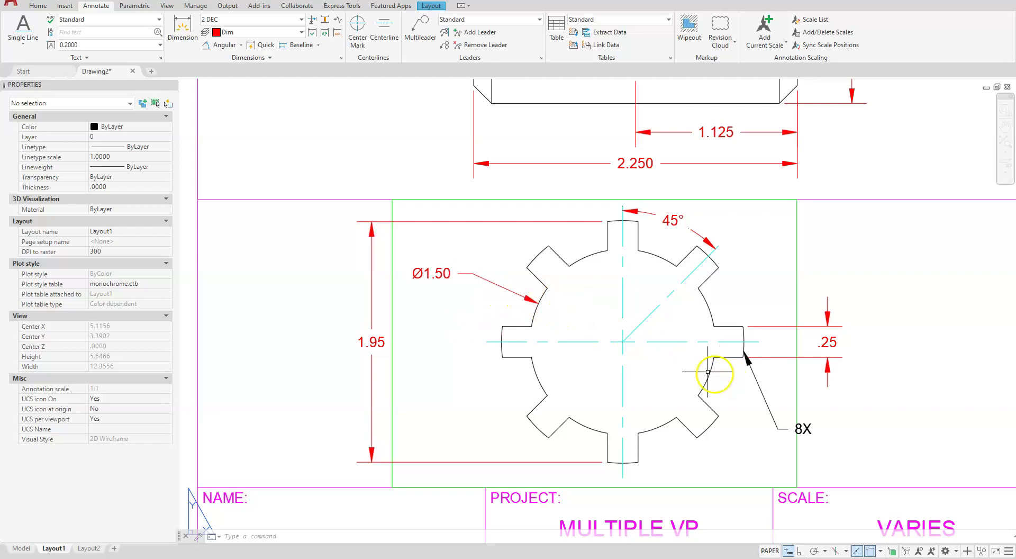
# Modify the 2 DEC dimension style's fit option so Text moves outside the extension lines first, and close the style manager.
pyautogui.click(341, 59)
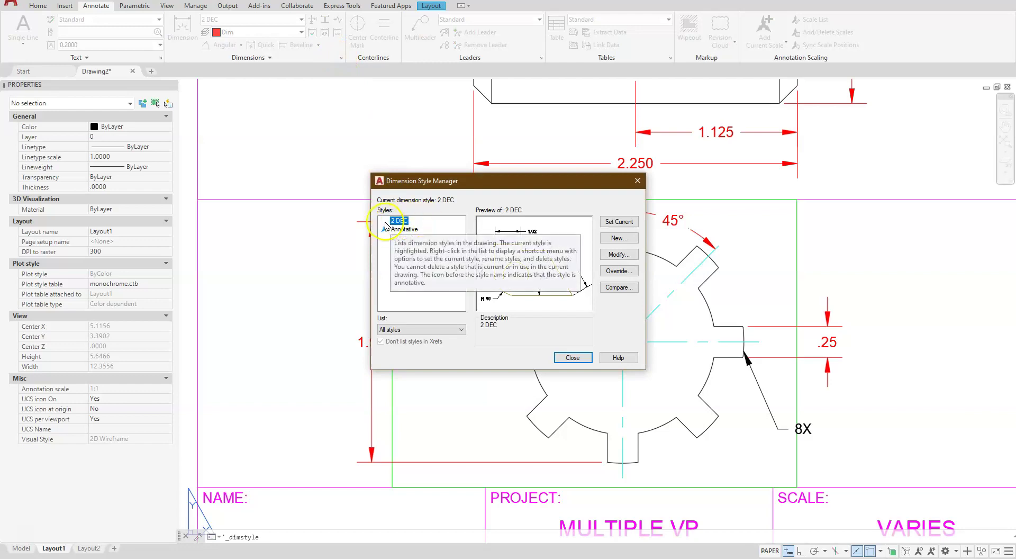
pyautogui.click(609, 255)
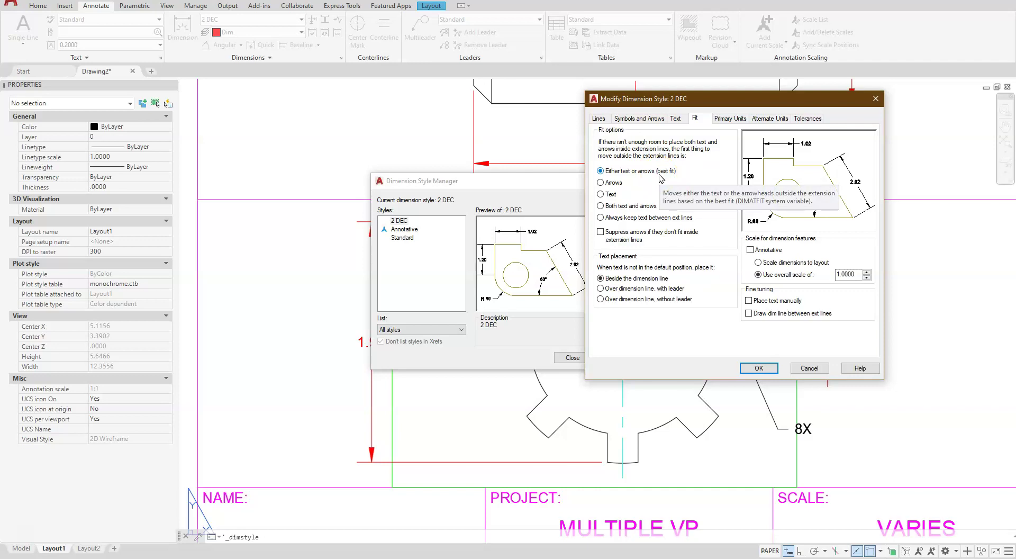
pyautogui.click(601, 194)
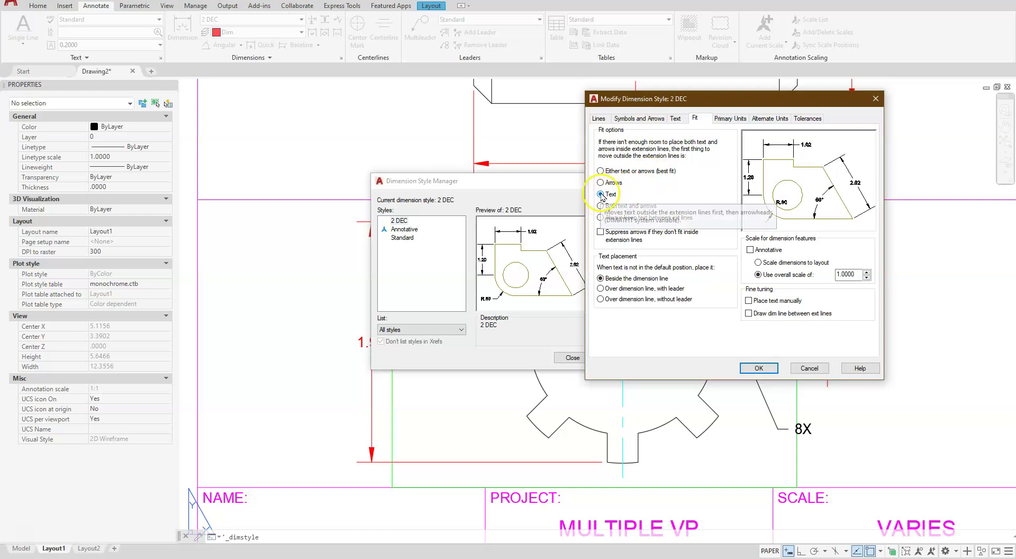
pyautogui.click(756, 367)
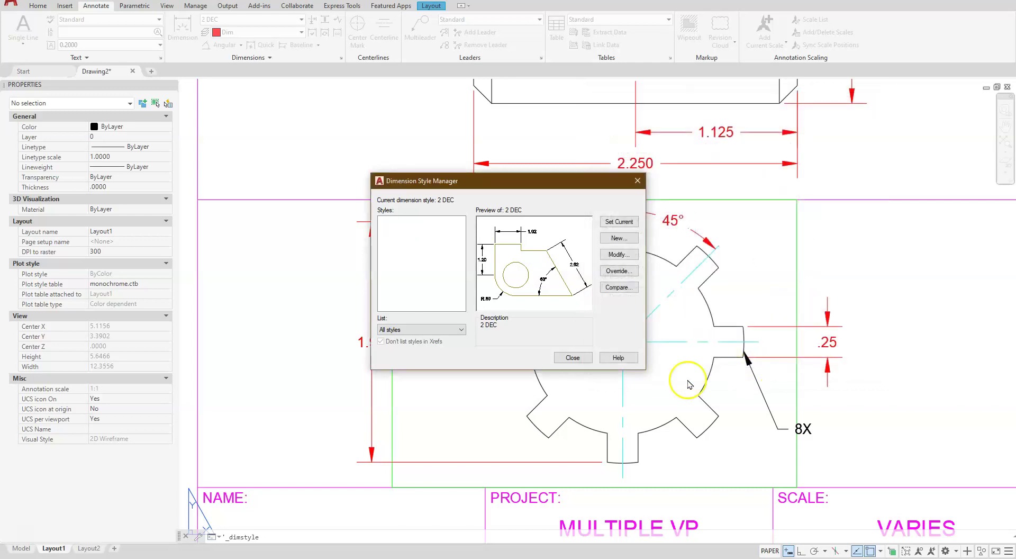
pyautogui.click(572, 357)
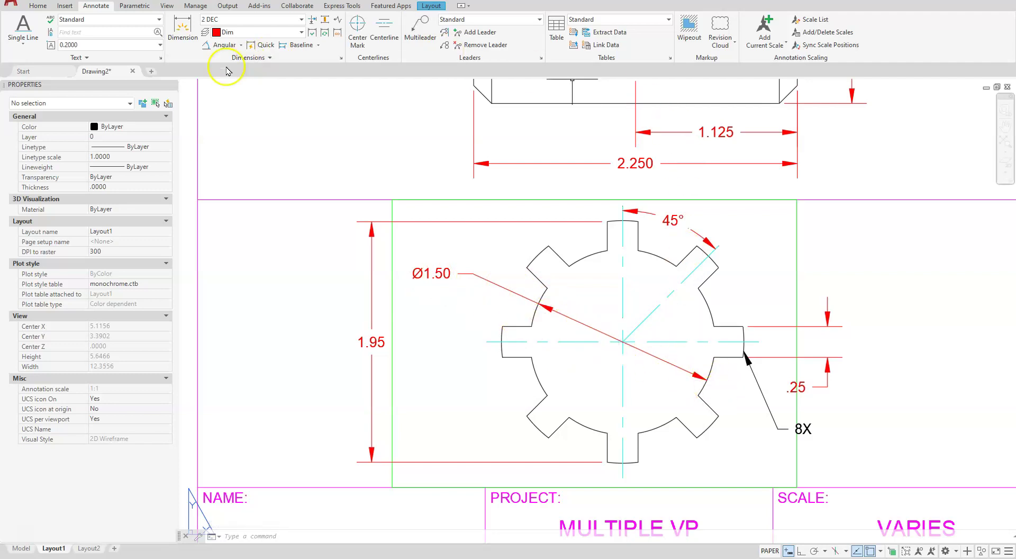
# Match the 8X leader's properties to those of the right tooth's width dimension.
pyautogui.click(43, 8)
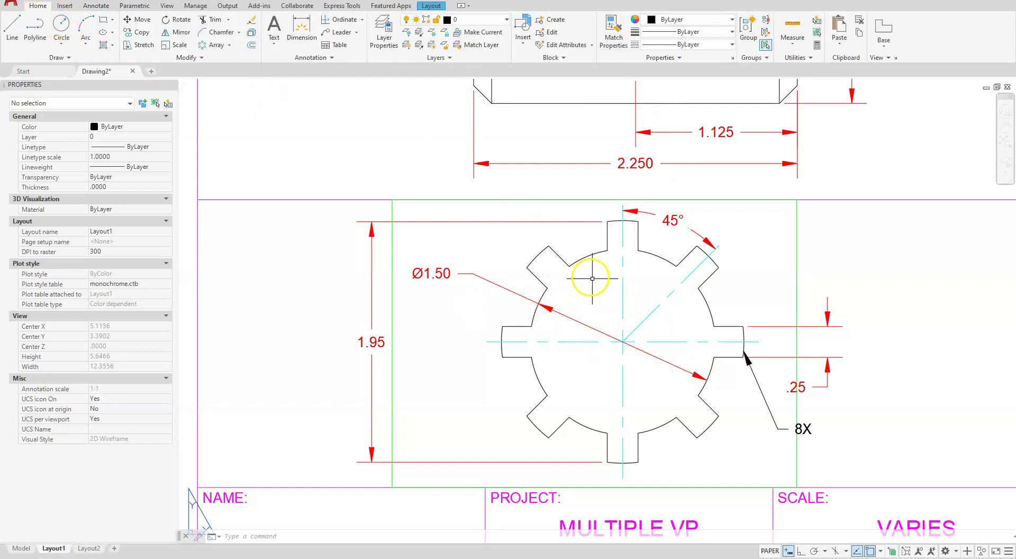
pyautogui.click(612, 51)
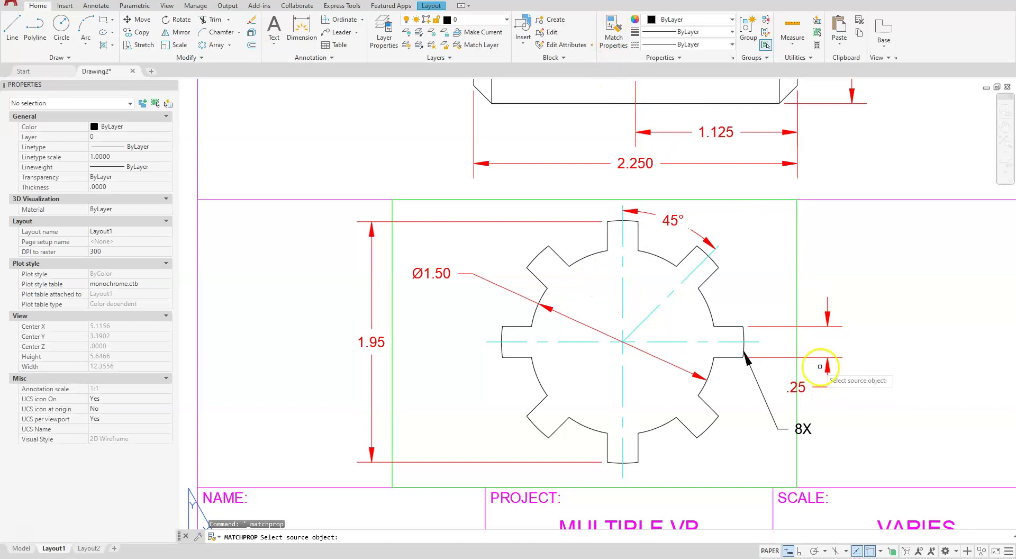
pyautogui.click(829, 369)
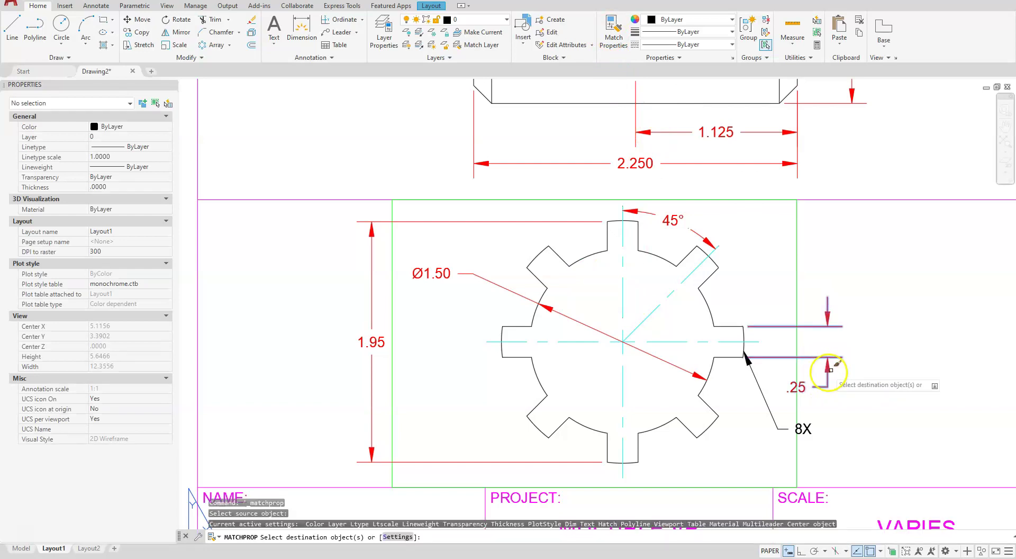
pyautogui.click(775, 425)
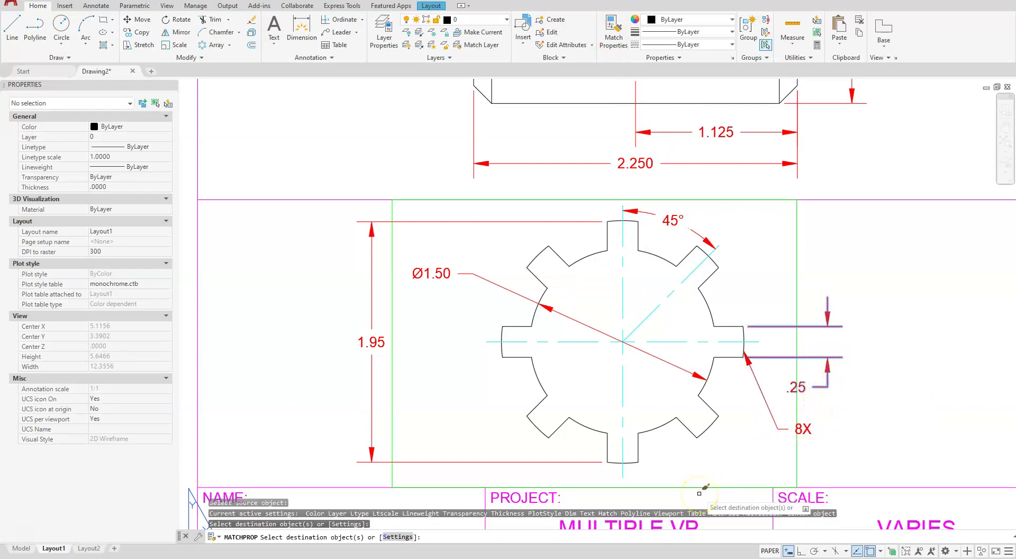
pyautogui.press('Escape')
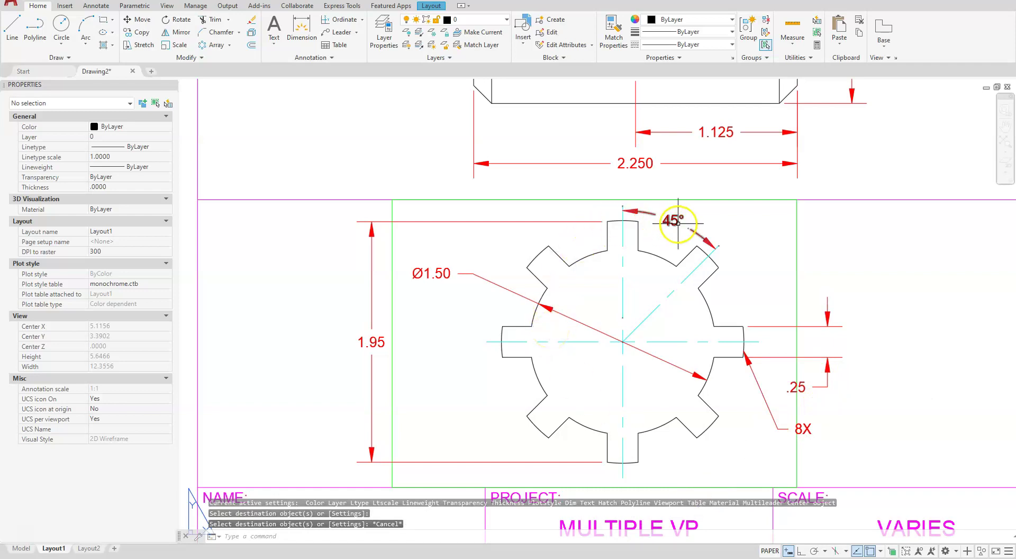
# Edit the gear's angular dimension text by adding the prefix "8X" before the angle value.
pyautogui.press('Return')
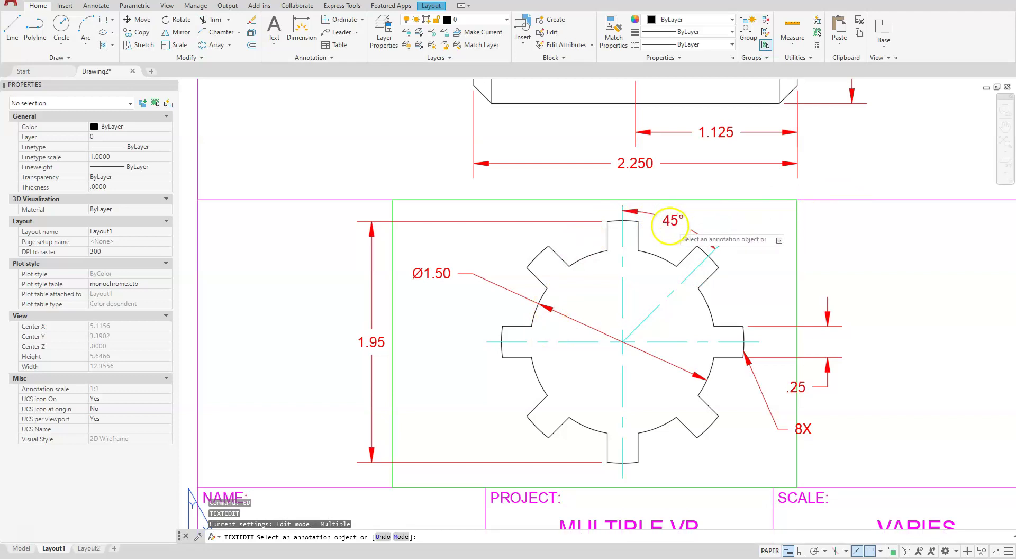
pyautogui.click(670, 221)
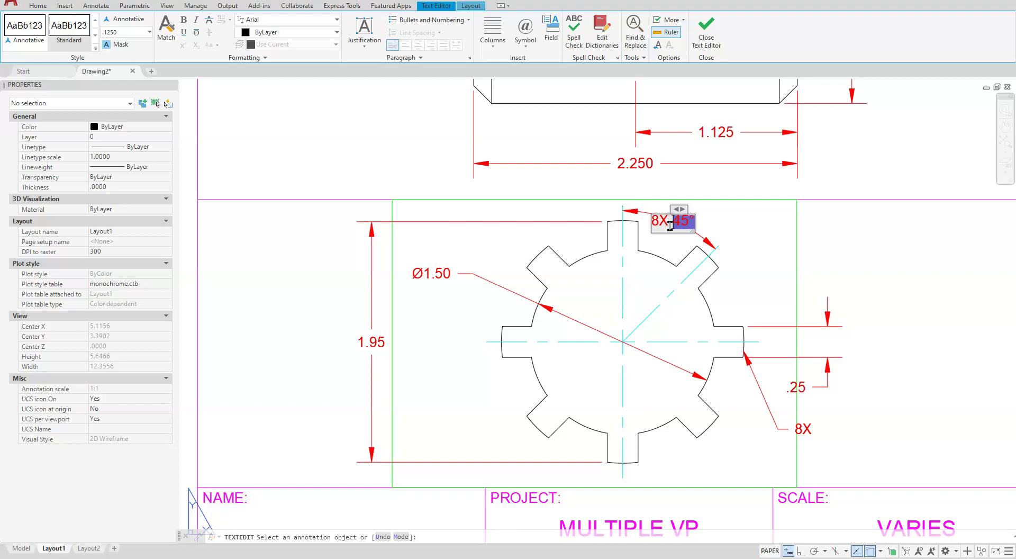
pyautogui.click(707, 29)
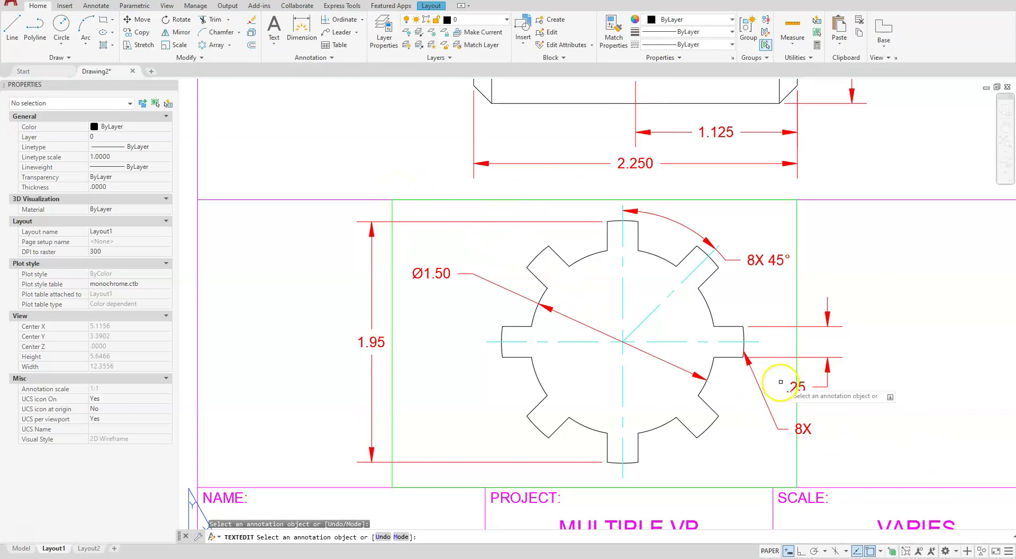
# Finish the text editing and reposition the right tooth's width dimension text between its extension lines, in line with the arrows.
pyautogui.press('Escape')
pyautogui.press('Escape')
pyautogui.press('Escape')
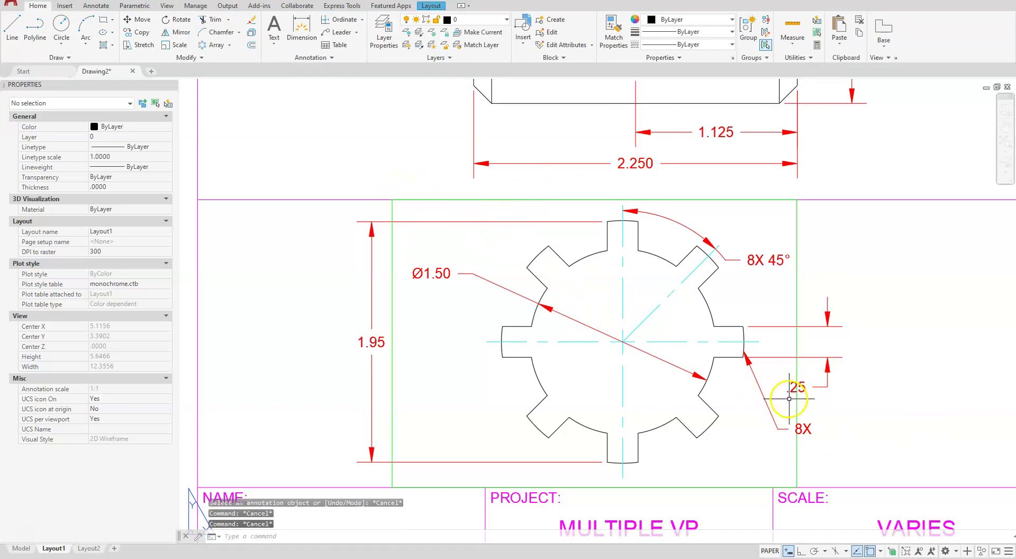
pyautogui.click(789, 392)
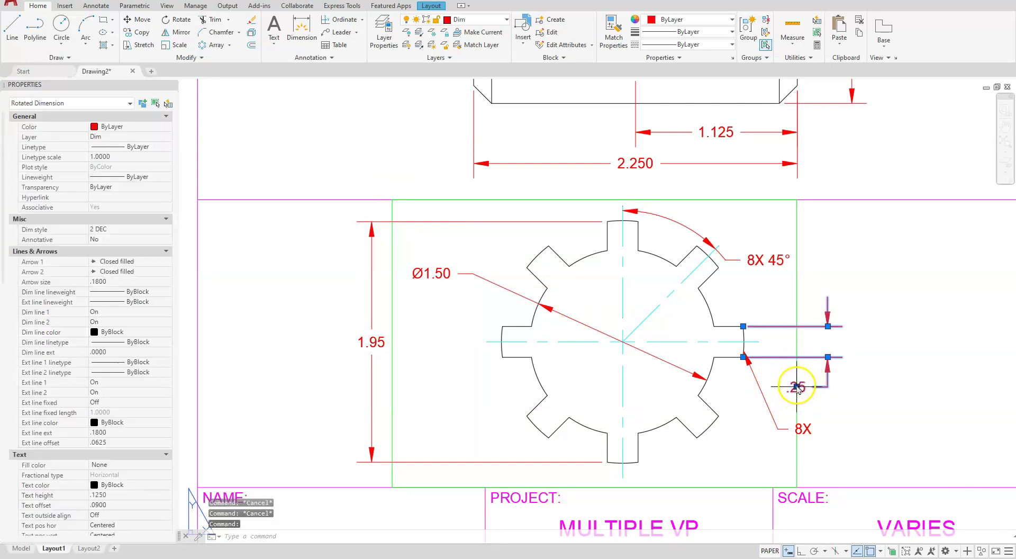
pyautogui.click(796, 386)
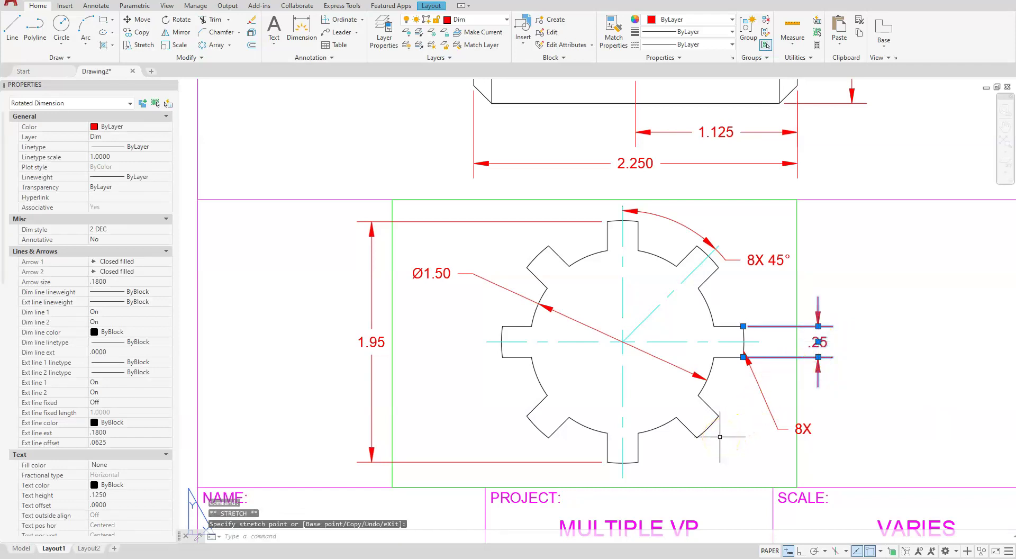
pyautogui.press('Escape')
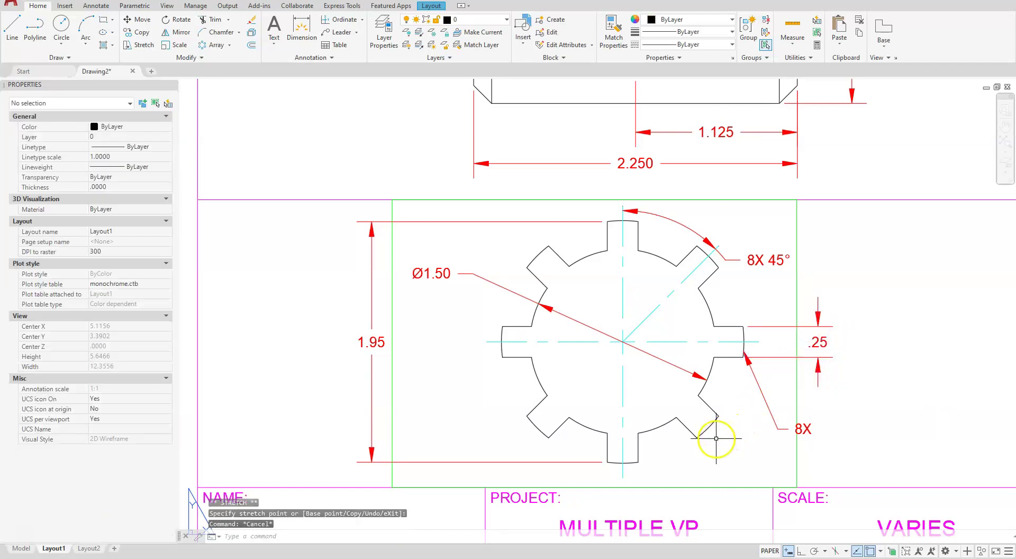
pyautogui.scroll(-2, 715, 432)
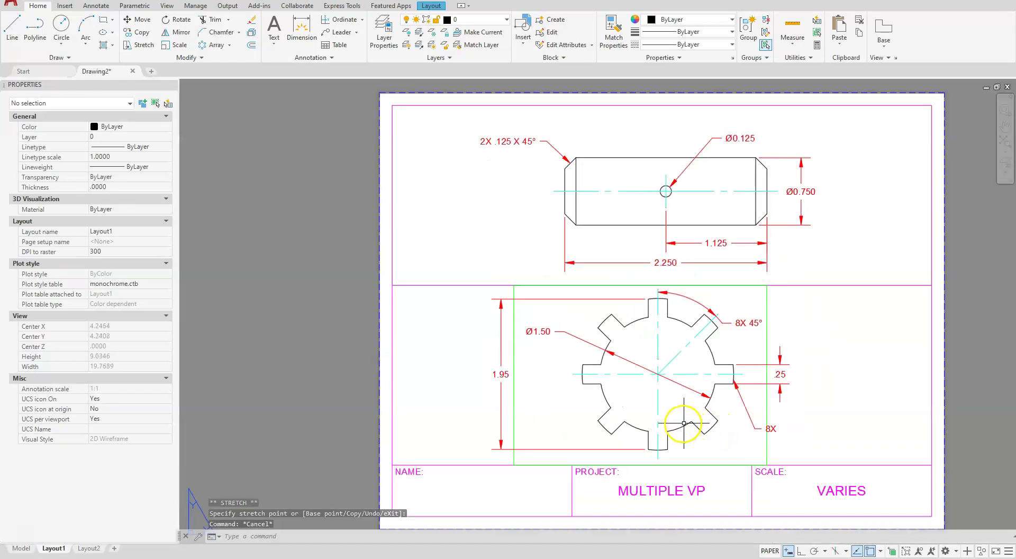
pyautogui.moveTo(675, 422); pyautogui.dragTo(562, 424, button='middle')
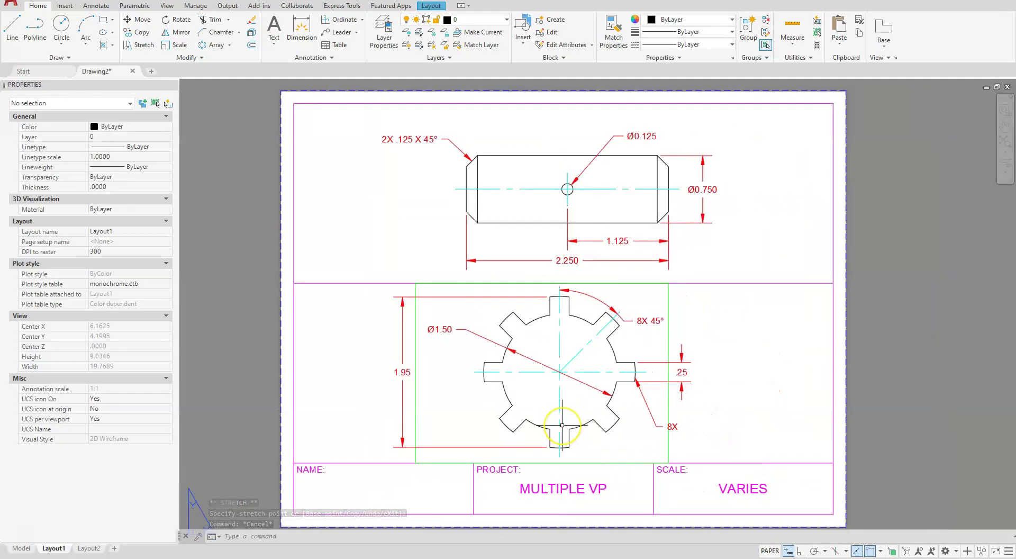